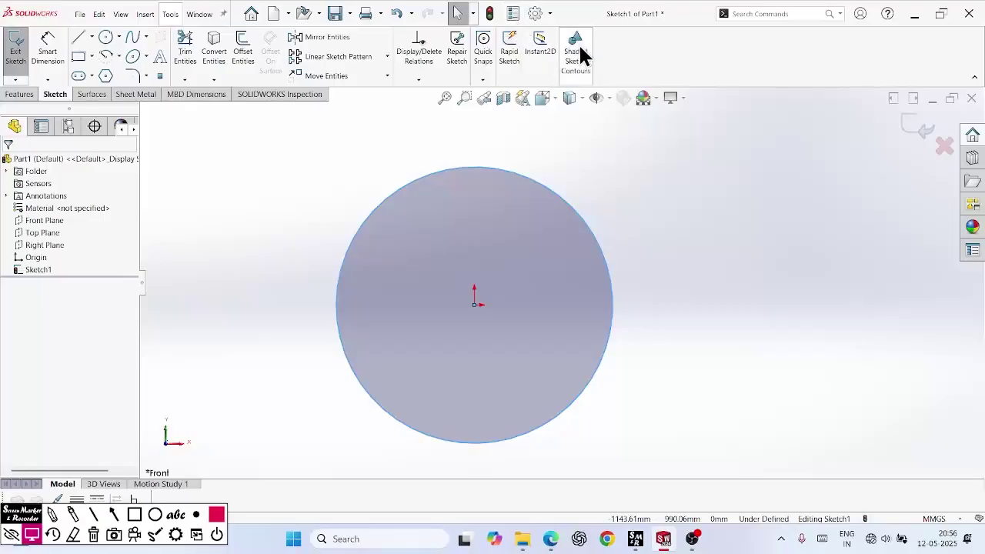
Turn off shaded sketch contours and sketch a horizontal straight slot inside the circle, about 97 mm wide and 106 mm between centres
left_click(578, 51)
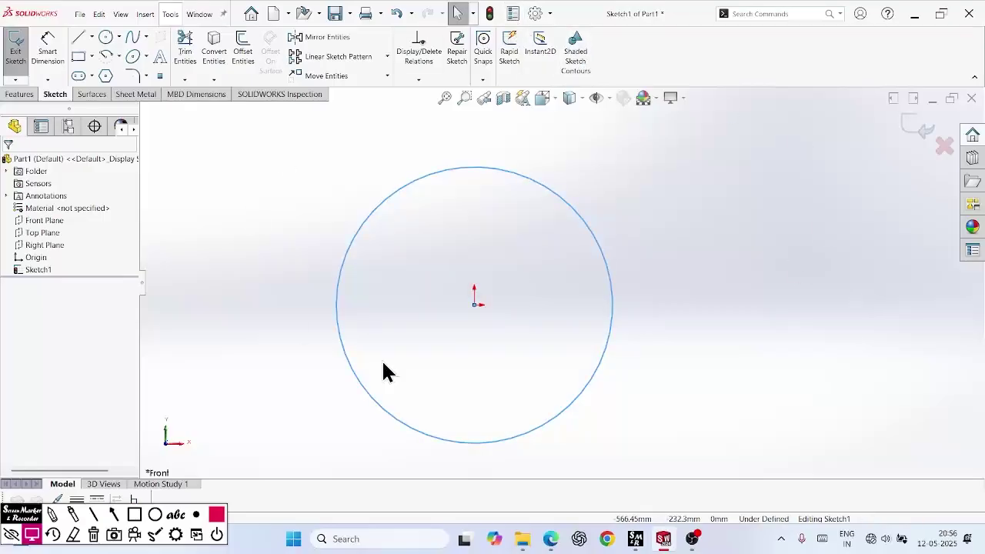
left_click(82, 76)
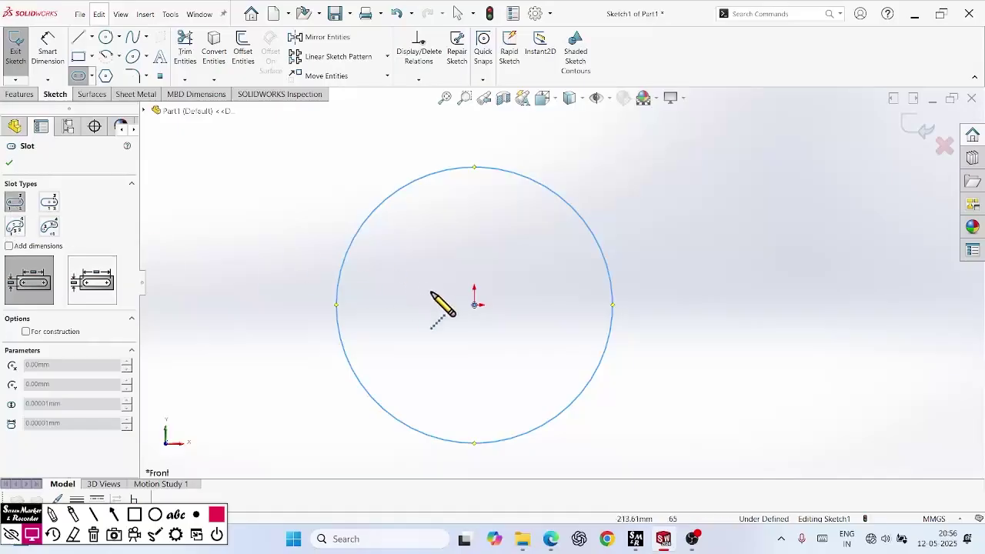
left_click(552, 305)
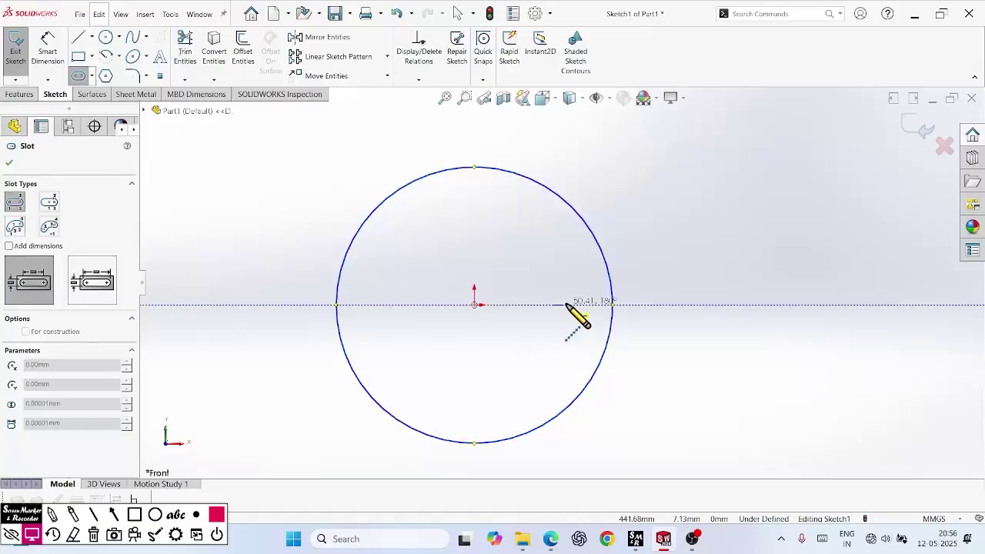
left_click(574, 306)
left_click(577, 313)
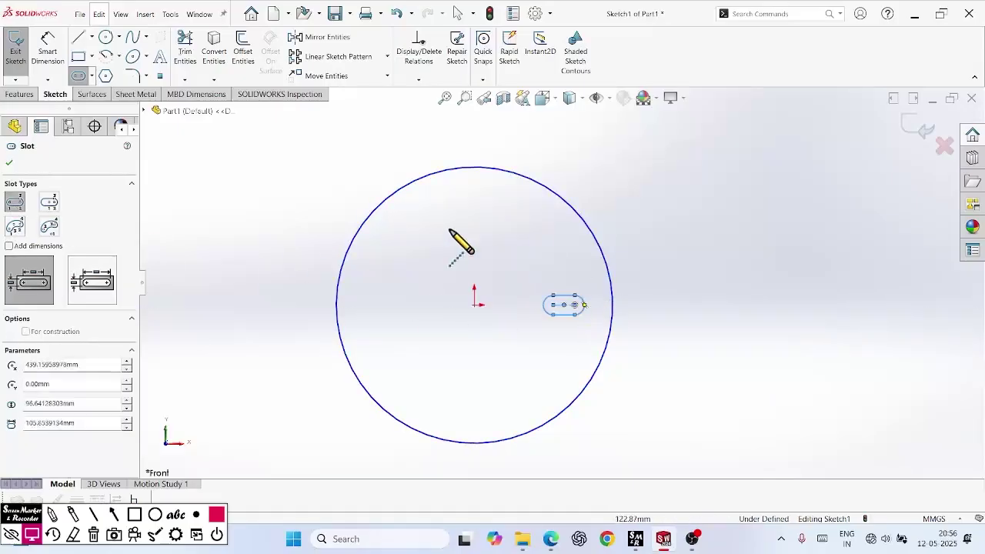
left_click(10, 162)
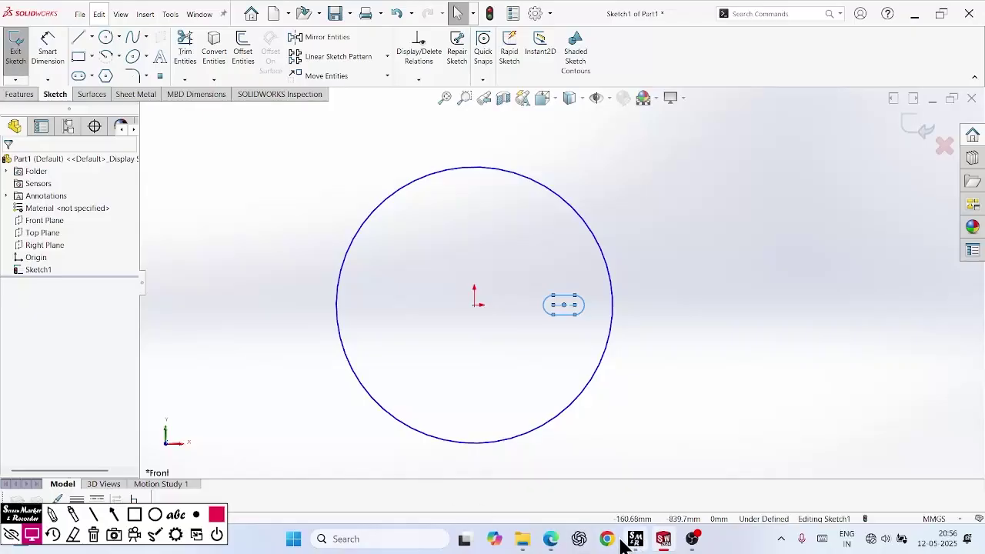
Check the slot pattern figures in the SolidWorks Book PDF in the browser, and start a Circular Sketch Pattern of the slot in SOLIDWORKS
left_click(553, 540)
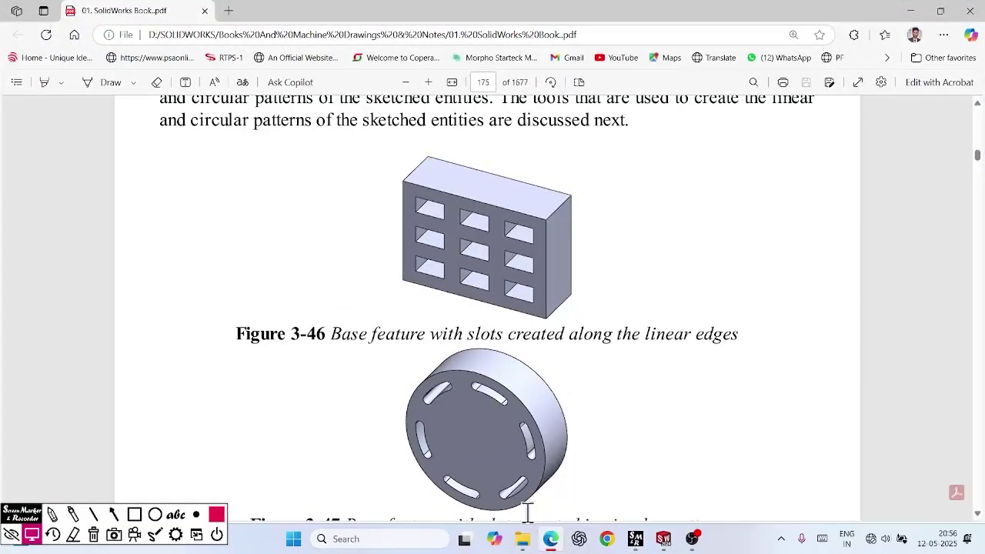
left_click(663, 539)
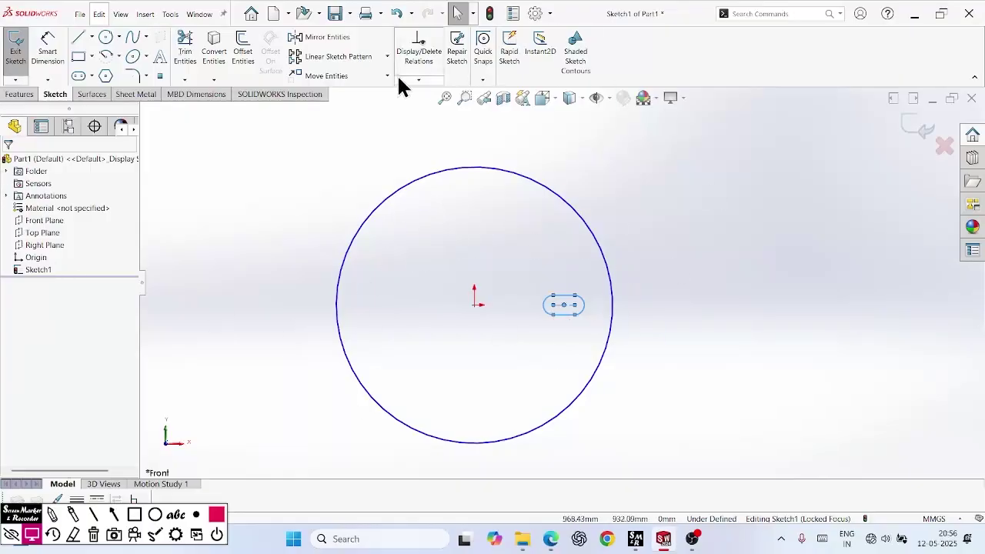
left_click(382, 58)
left_click(386, 58)
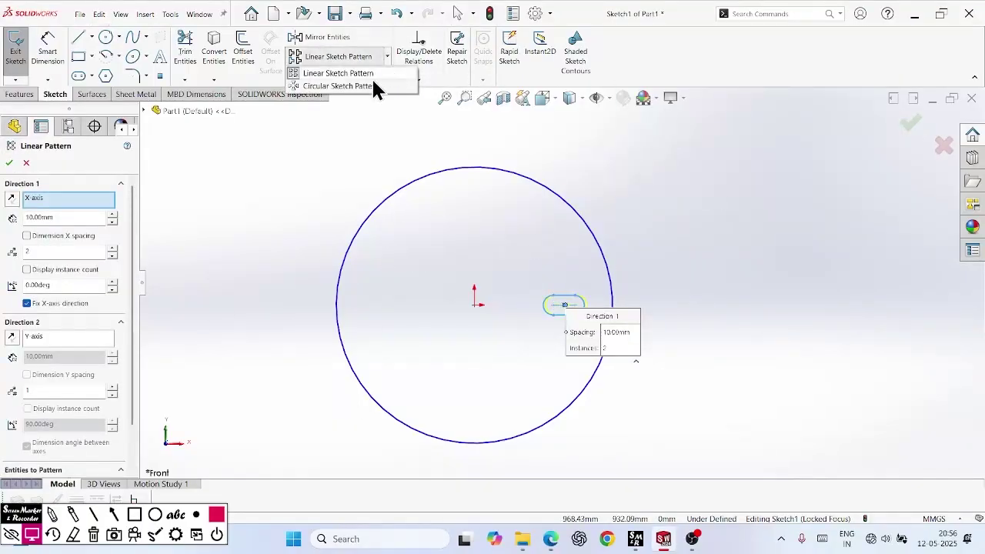
left_click(368, 85)
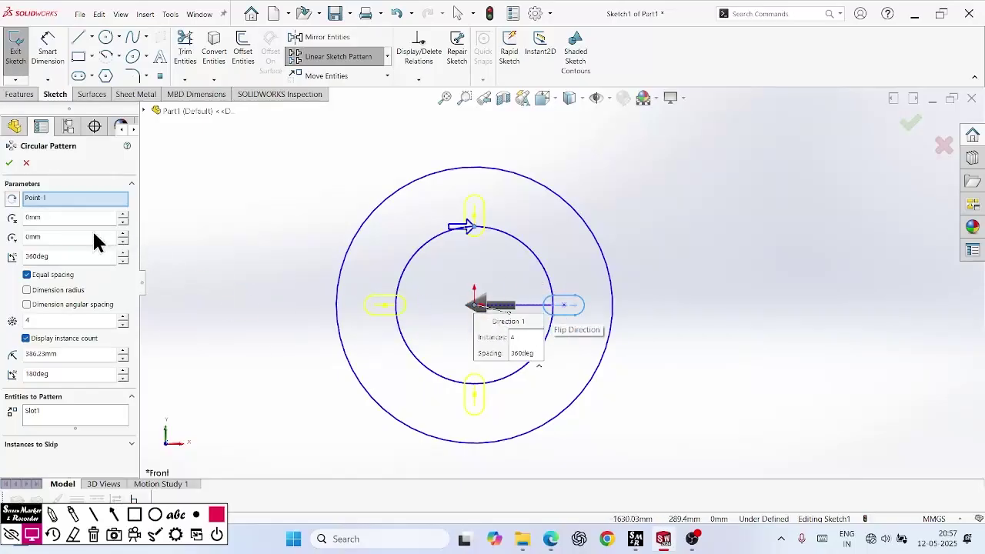
Inspect the pattern centre at the origin, try shifting its X position to 20 mm, and return it to 0 mm
scroll(492, 304, "down", 10)
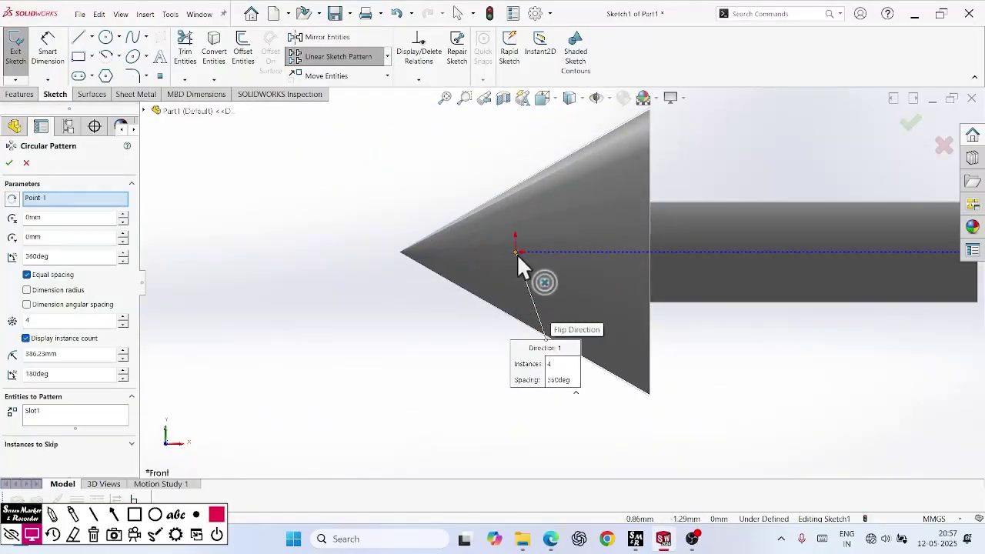
scroll(554, 283, "up", 5)
scroll(544, 304, "up", 5)
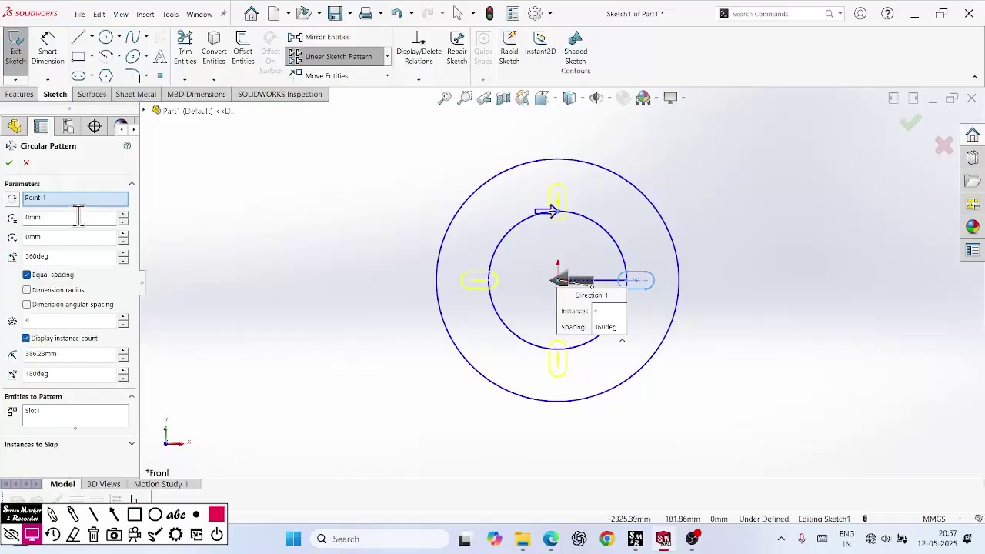
left_click(124, 213)
left_click(124, 213)
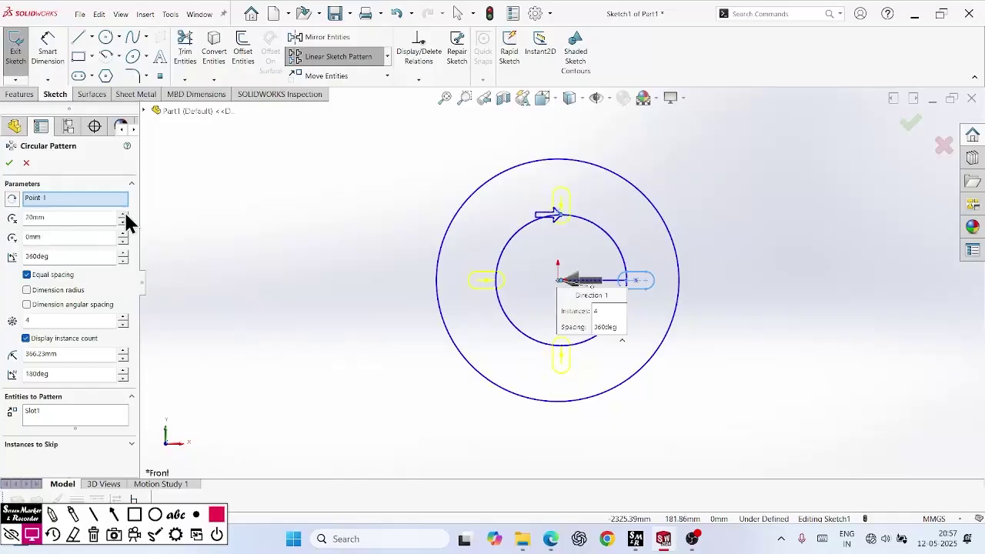
left_click(123, 221)
left_click(123, 220)
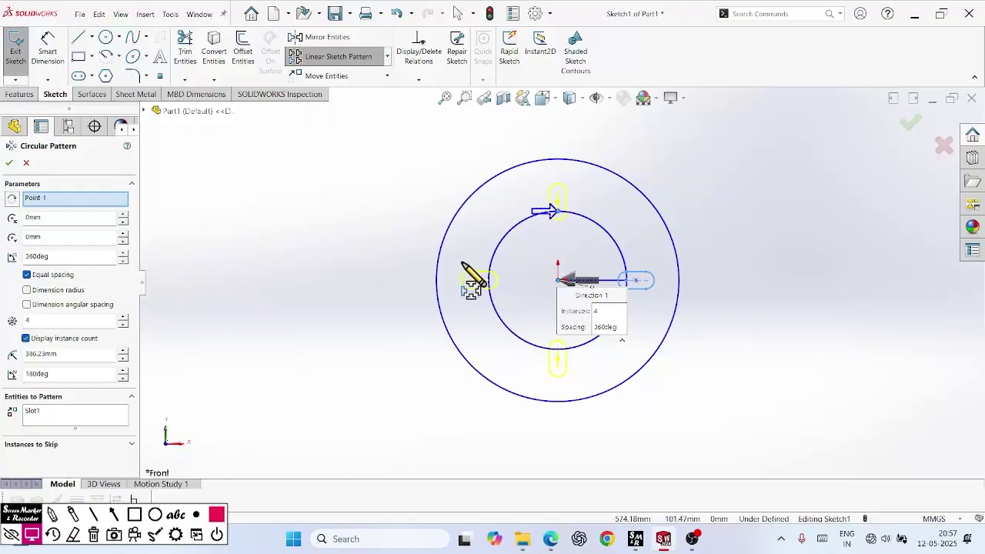
Set the circular pattern's total angle to 180 degrees
left_click(105, 256)
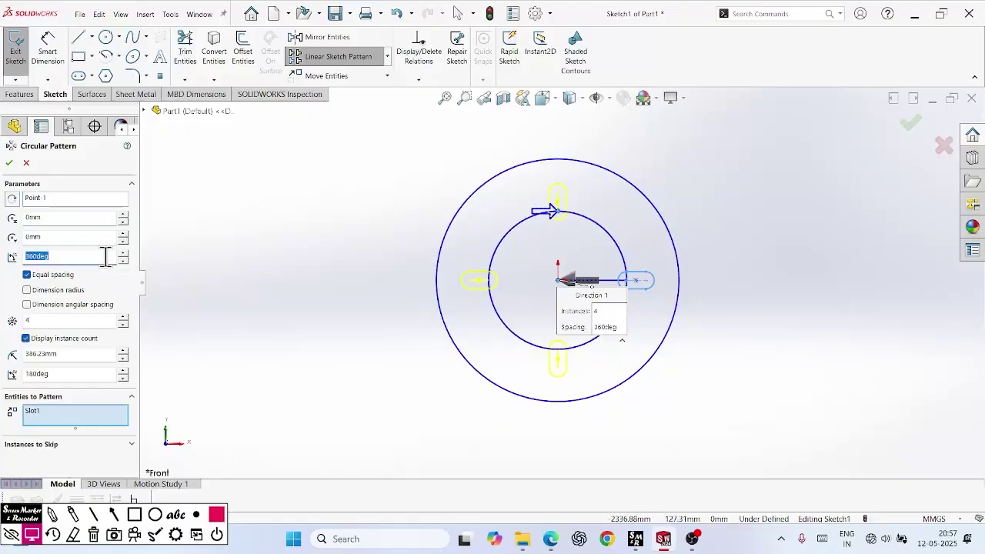
type("180")
key("Return")
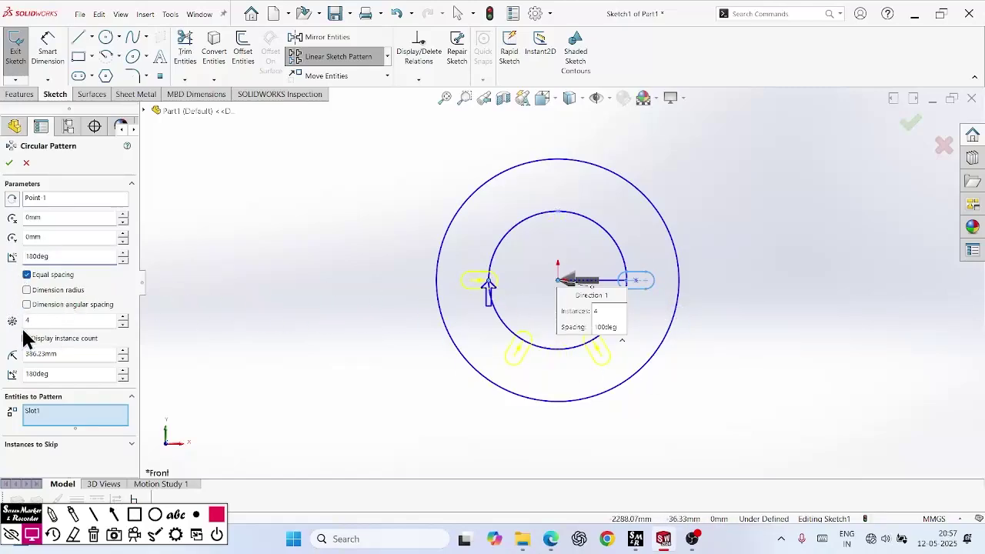
Flip the circular pattern's rotation direction back and forth to compare both sides of the circle
left_click(12, 199)
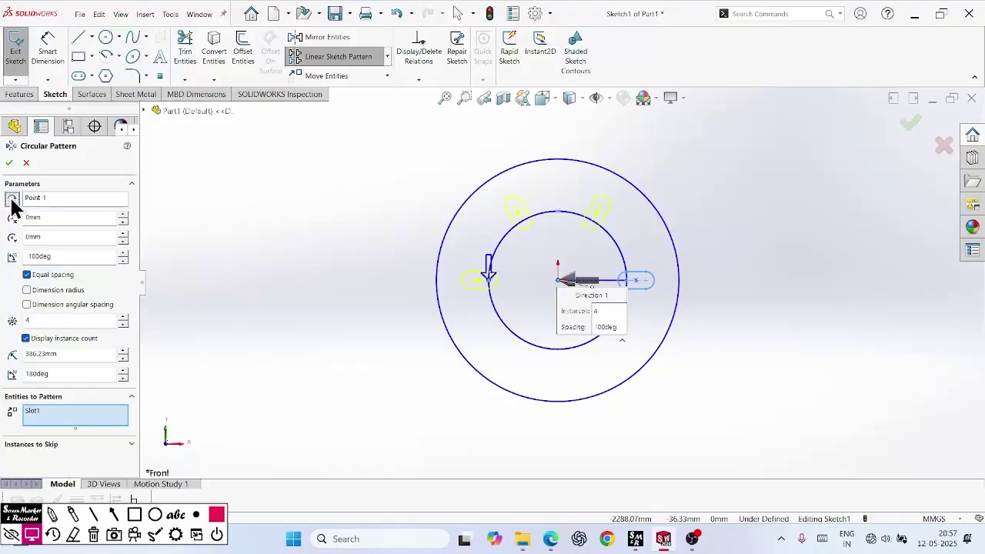
left_click(12, 198)
left_click(12, 198)
left_click(11, 198)
left_click(11, 198)
left_click(12, 199)
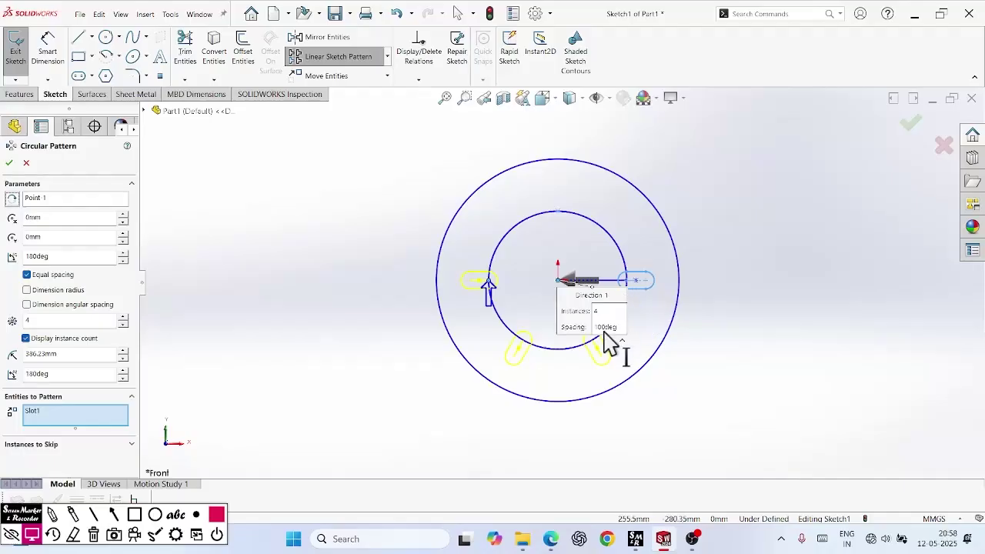
Enable the radius and angular spacing dimensions for the circular pattern and raise its number of instances to 10
left_click(27, 290)
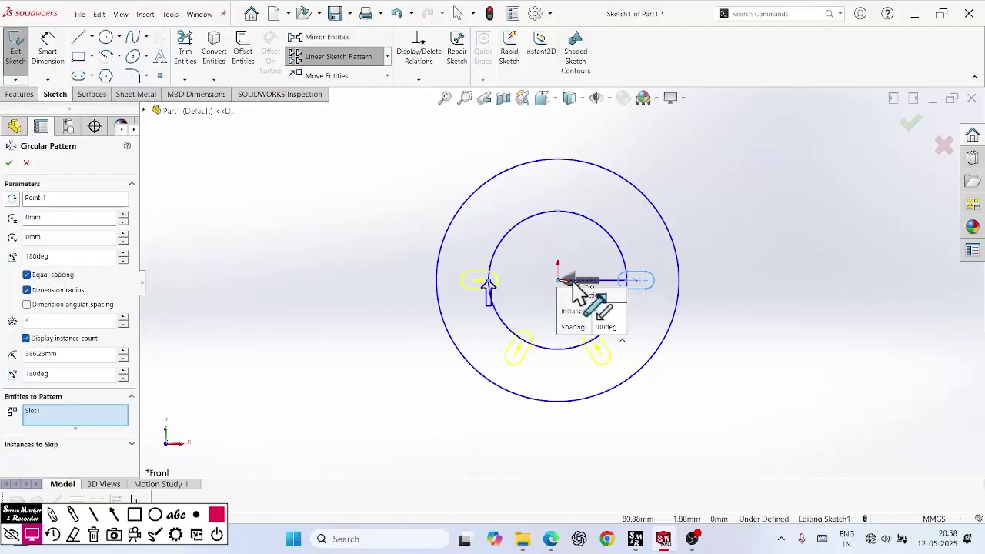
left_click(34, 308)
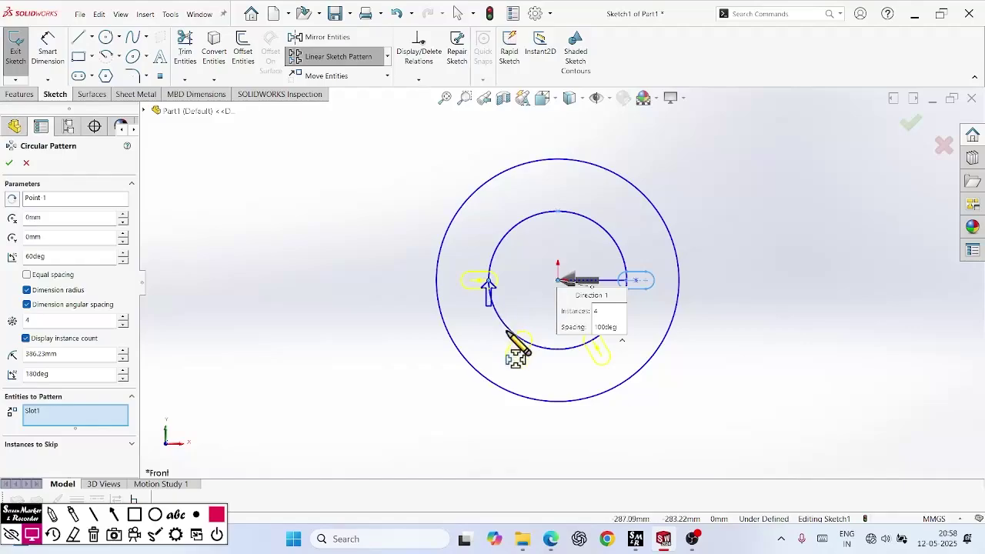
left_click(122, 316)
left_click(122, 316)
left_click(122, 316)
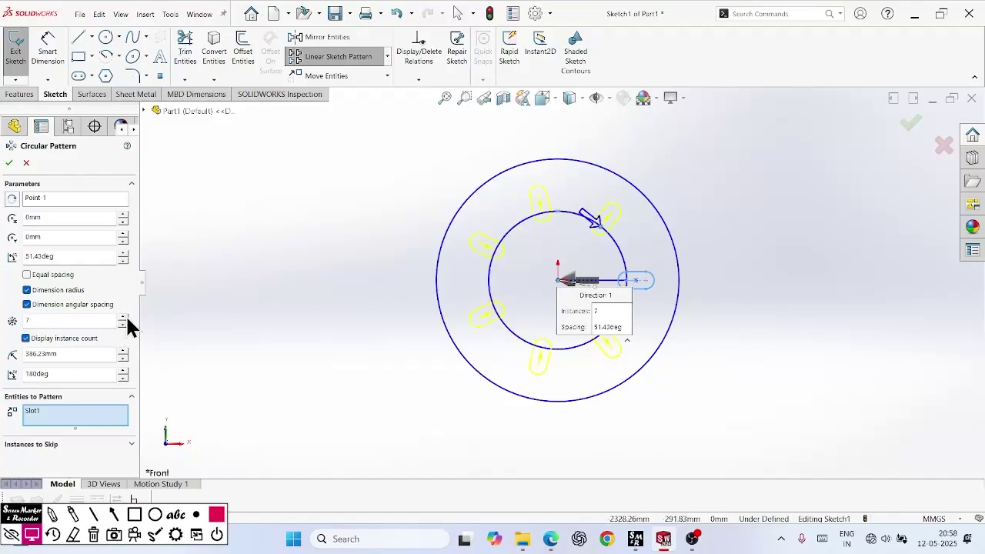
left_click(122, 316)
left_click(122, 316)
left_click(123, 316)
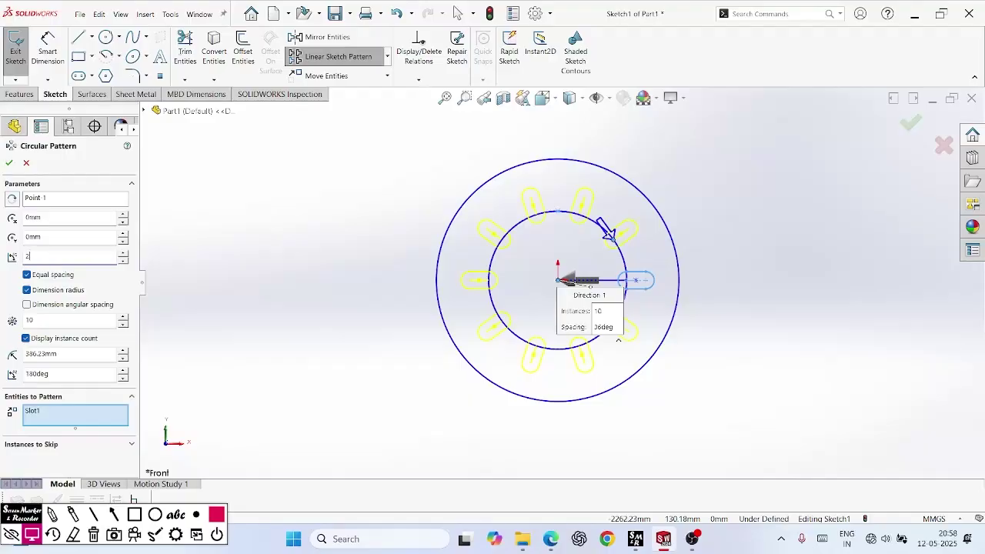
Set the equally spaced pattern's total angle to 270 degrees and reverse its rotation direction
key("Return")
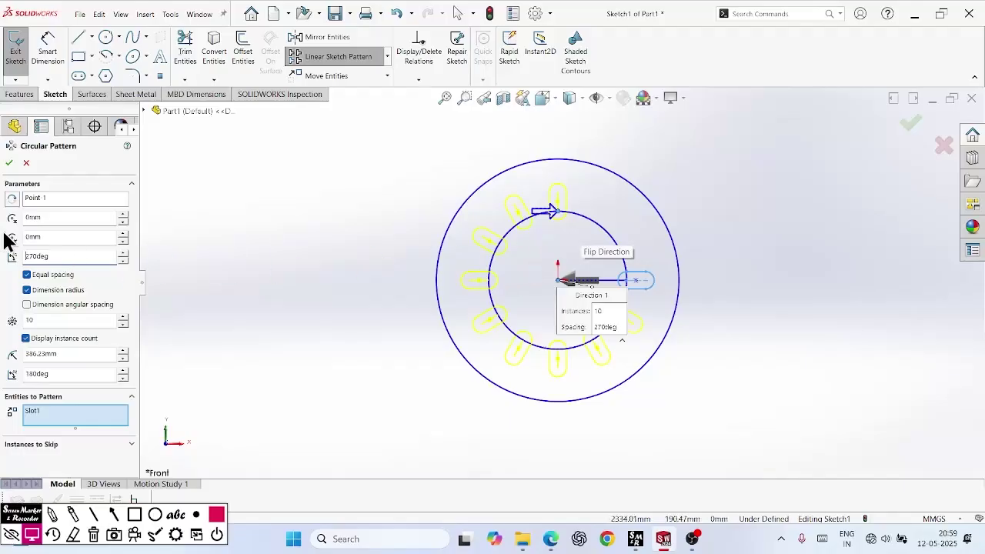
left_click(12, 199)
left_click(11, 200)
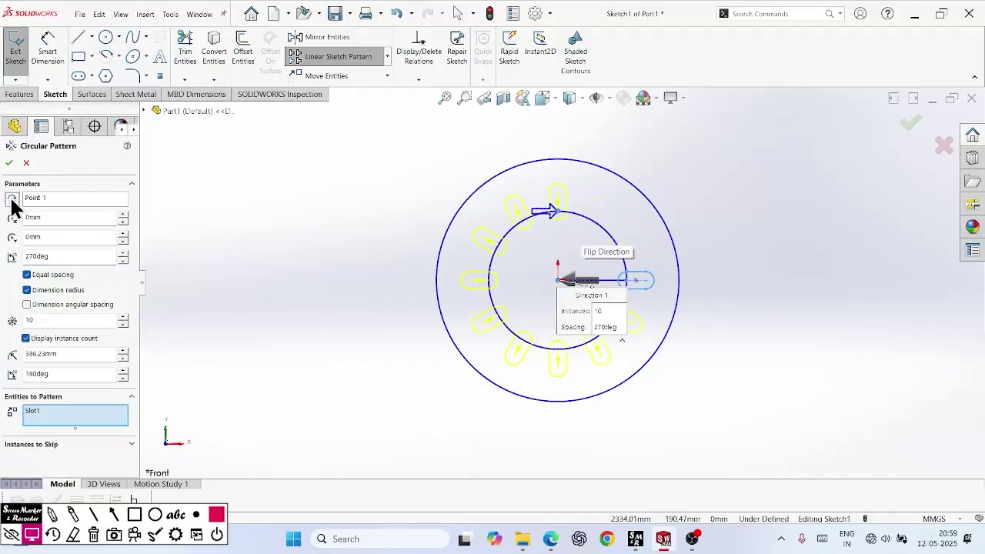
left_click(11, 199)
left_click(11, 199)
left_click(11, 200)
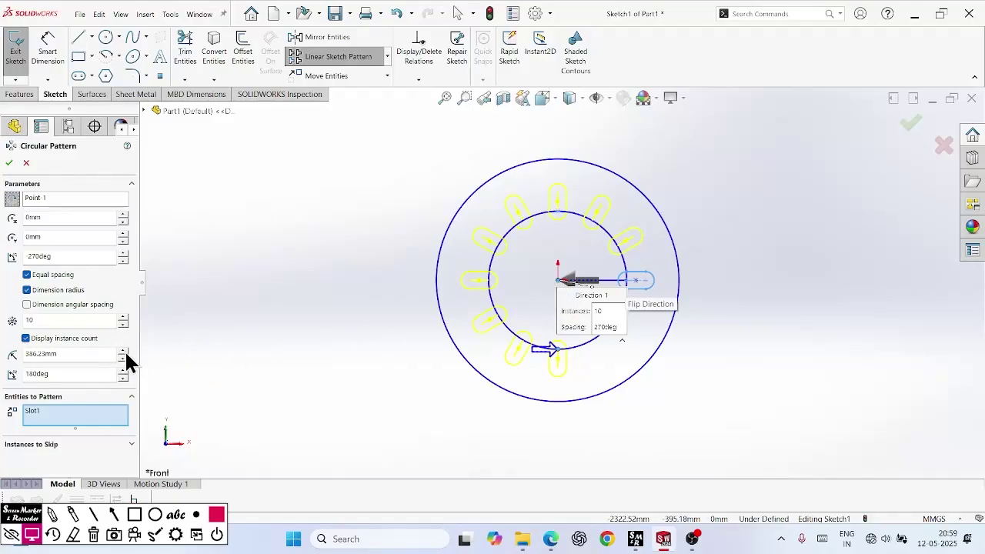
Try different radii for the circular pattern, ending at 356.23 mm
left_click_drag(125, 354, 123, 357)
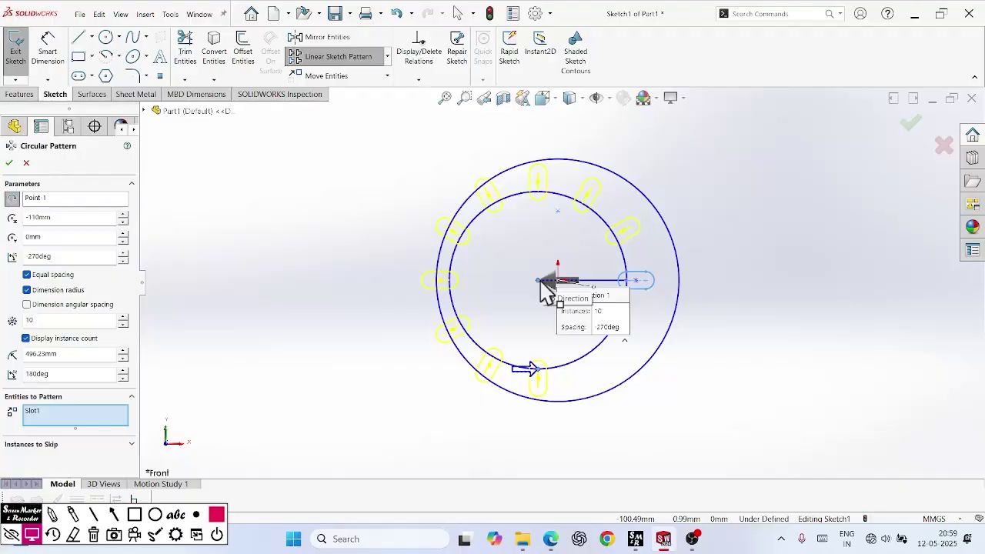
left_click(123, 358)
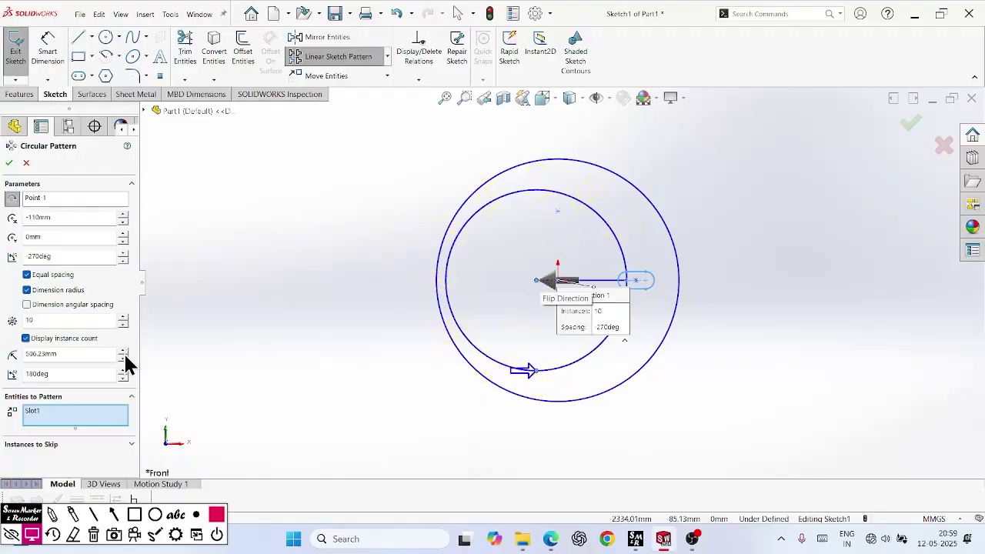
left_click_drag(124, 358, 124, 358)
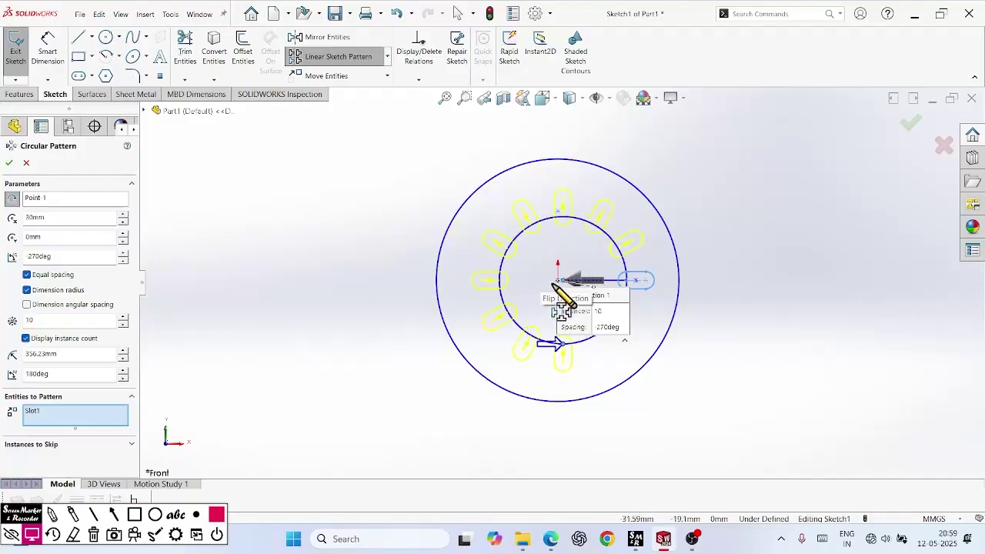
Move the circular pattern's centre point back onto the sketch origin
scroll(577, 311, "down", 10)
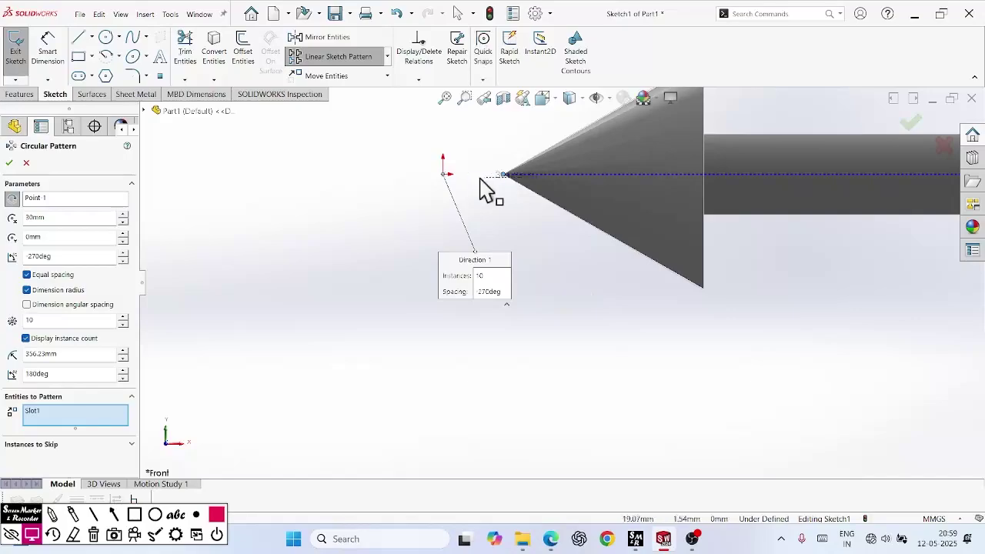
left_click(445, 174)
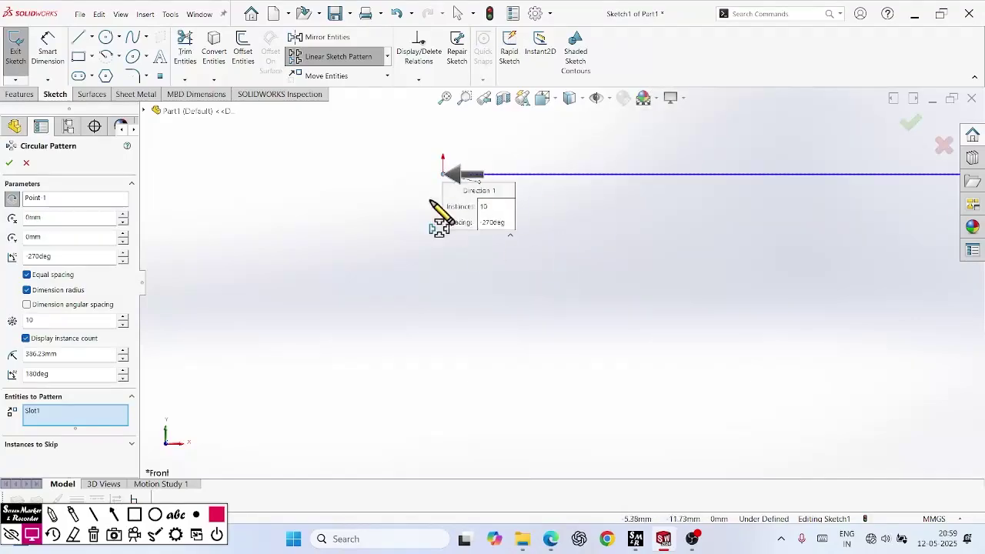
scroll(402, 336, "up", 4)
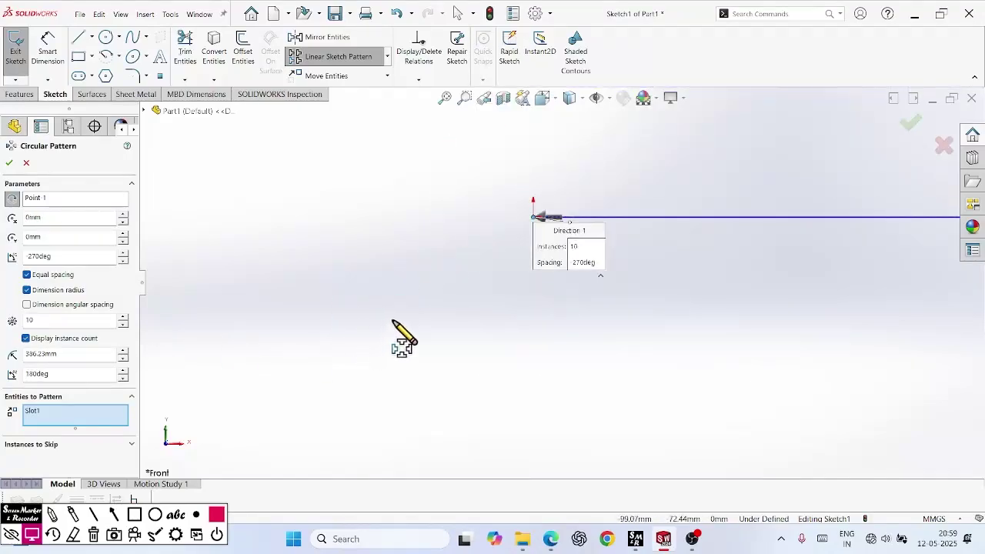
scroll(633, 313, "up", 3)
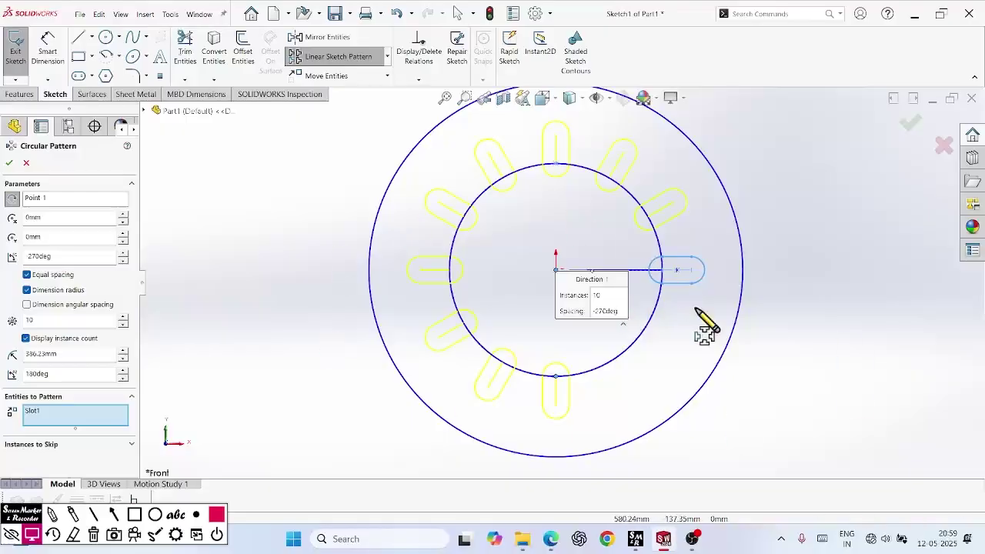
Try different arc angles for the circular pattern, up to 195 degrees, and bring the angle back to 180 degrees
left_click(123, 371)
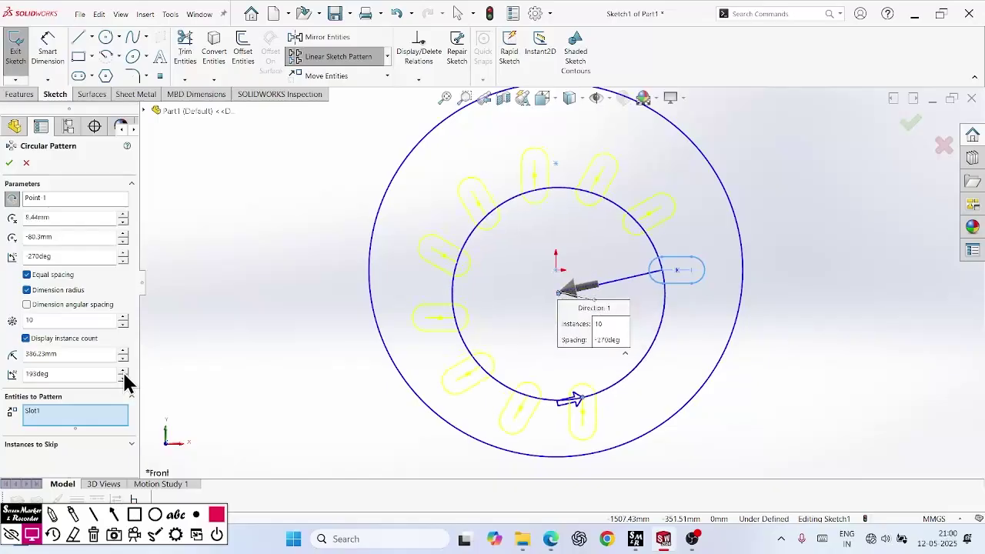
left_click(123, 376)
left_click(122, 376)
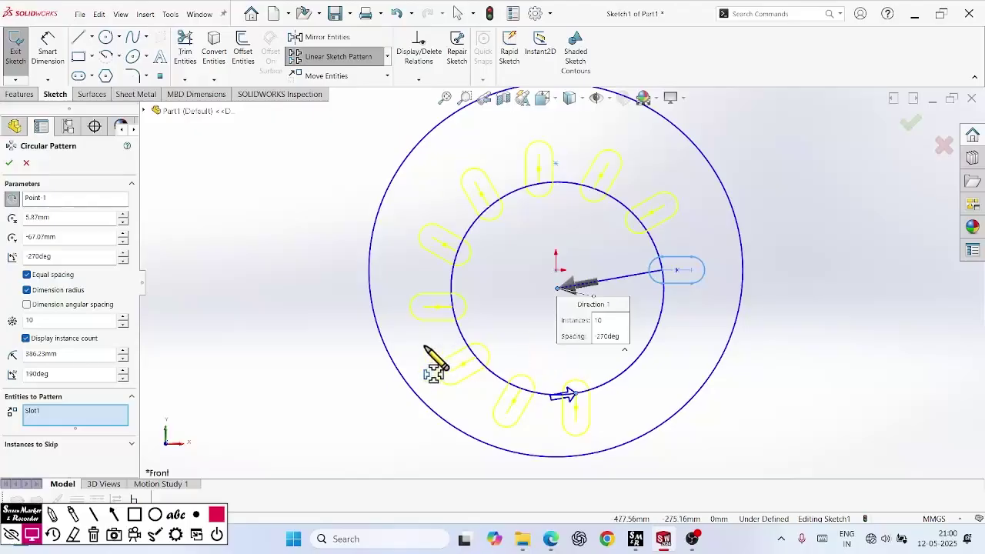
left_click(122, 369)
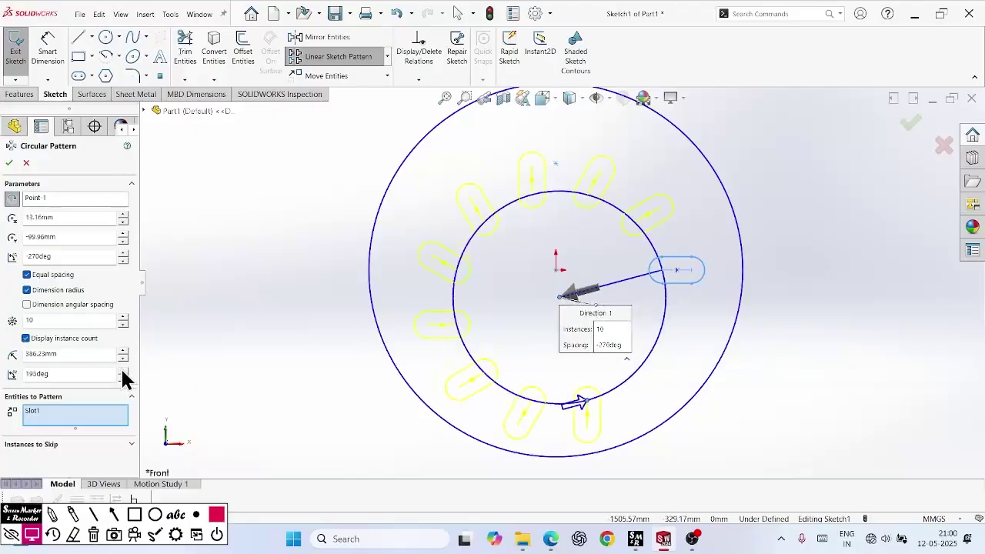
left_click(121, 377)
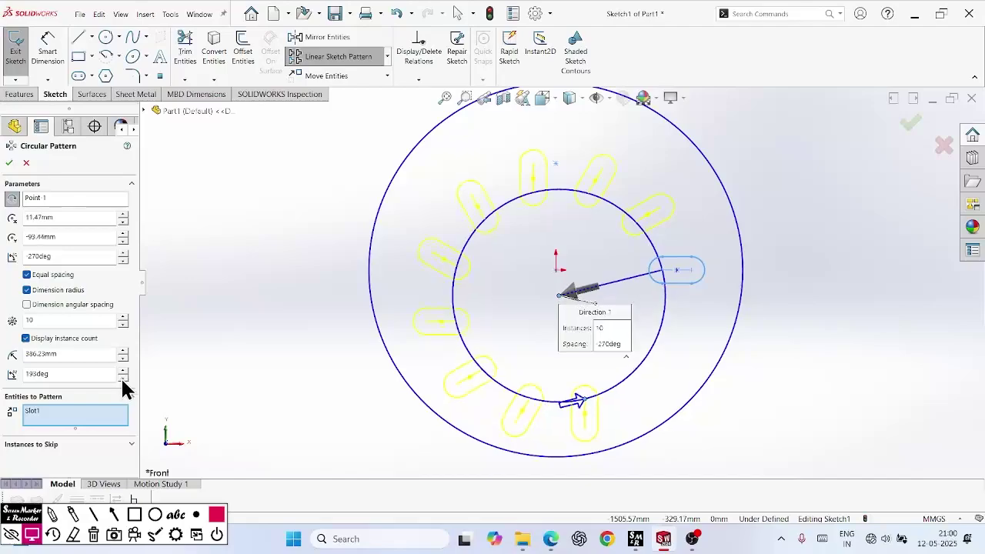
left_click(121, 377)
left_click(121, 377)
left_click(120, 377)
left_click(121, 377)
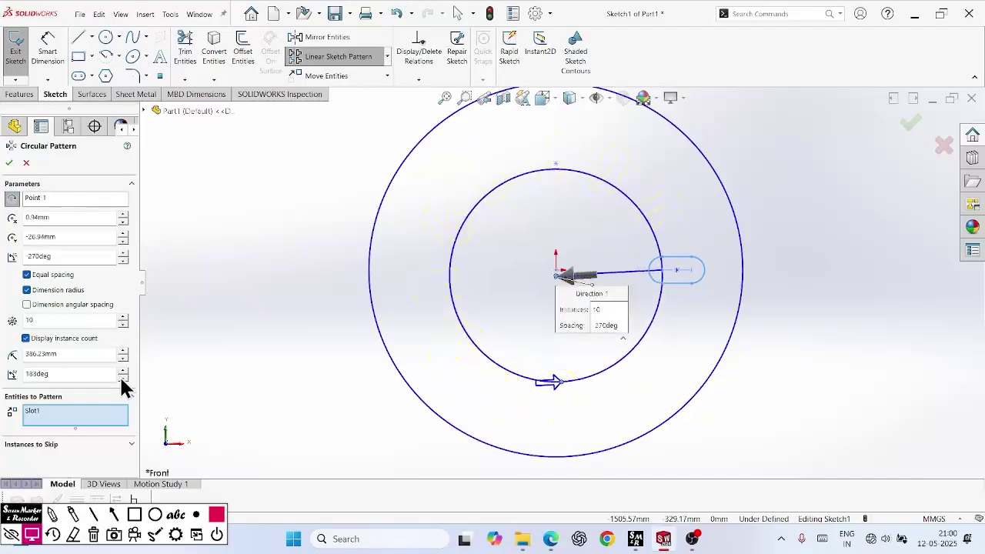
left_click(121, 377)
left_click(121, 377)
left_click(120, 377)
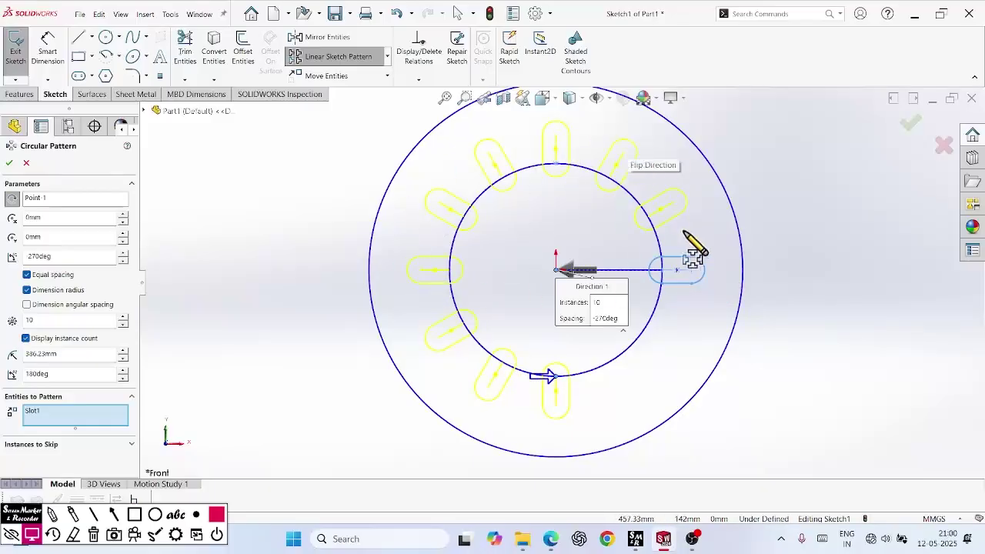
Skip the topmost, bottommost and leftmost slots plus the one just right of the top, and create the circular pattern
left_click(62, 445)
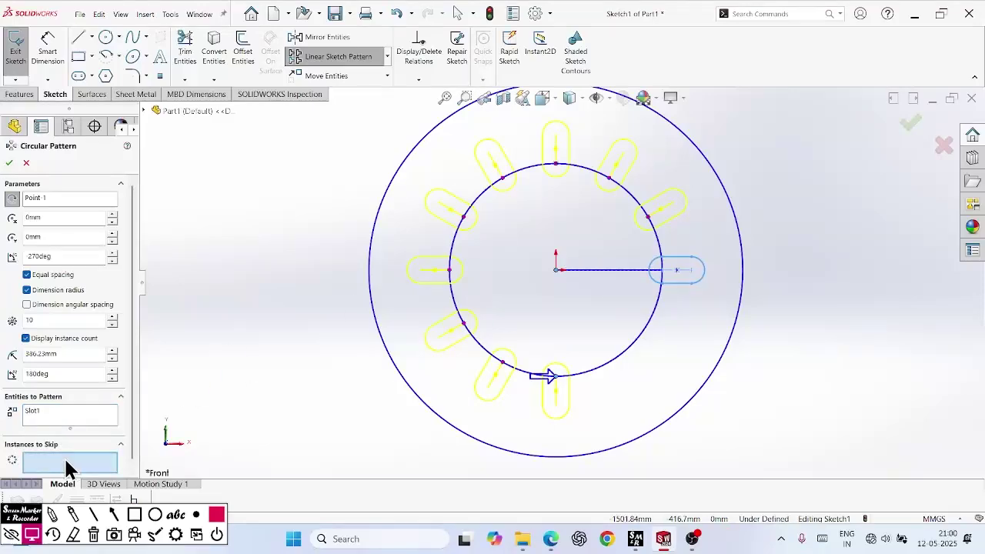
left_click(556, 165)
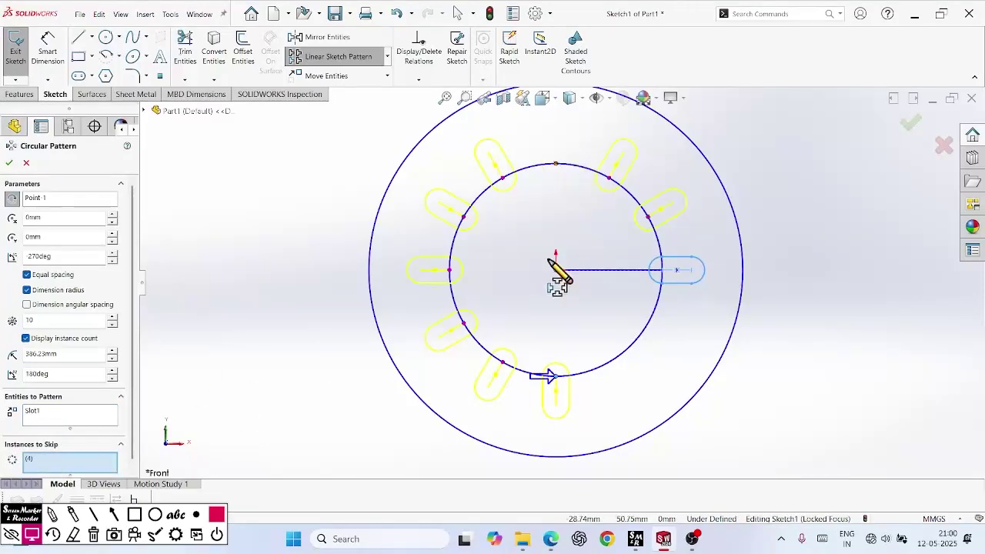
left_click(557, 388)
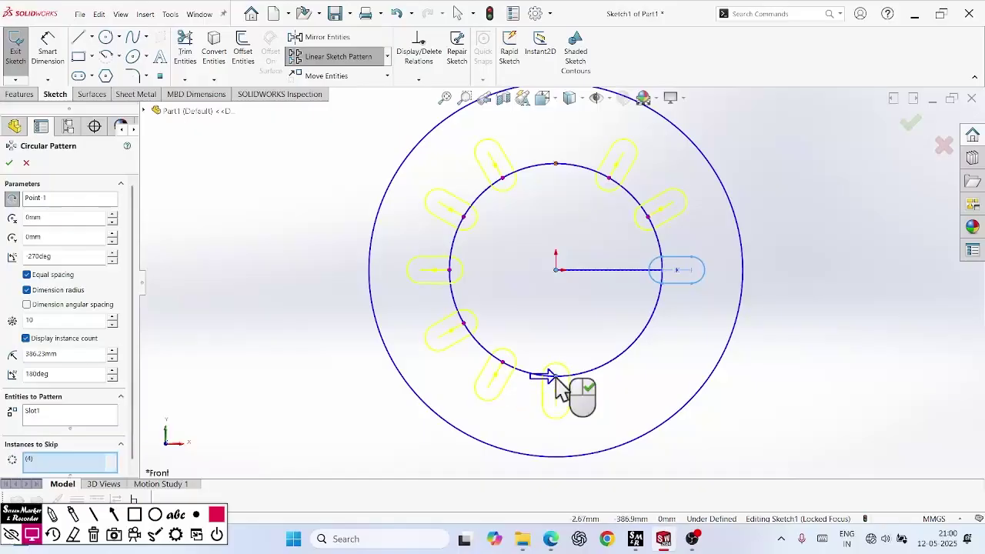
left_click(446, 274)
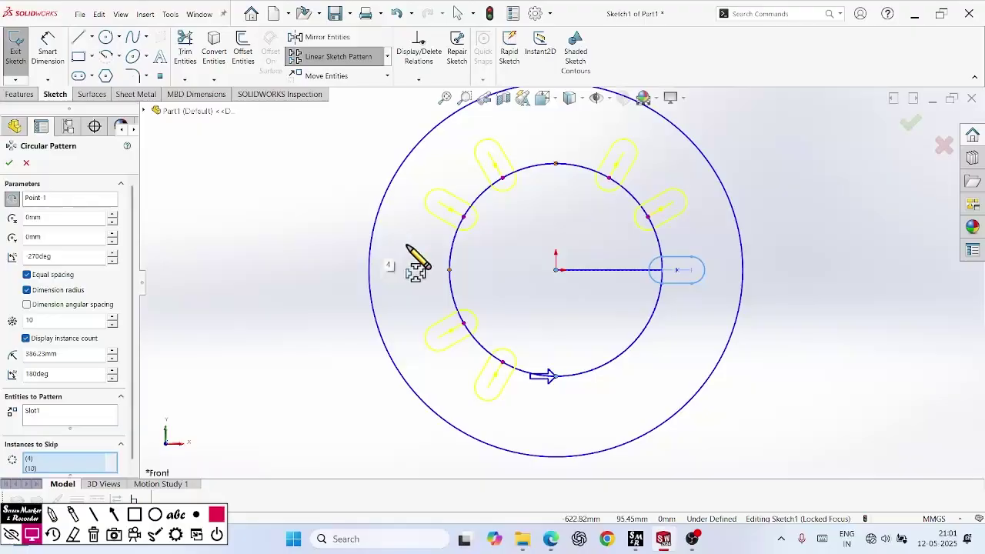
left_click(610, 180)
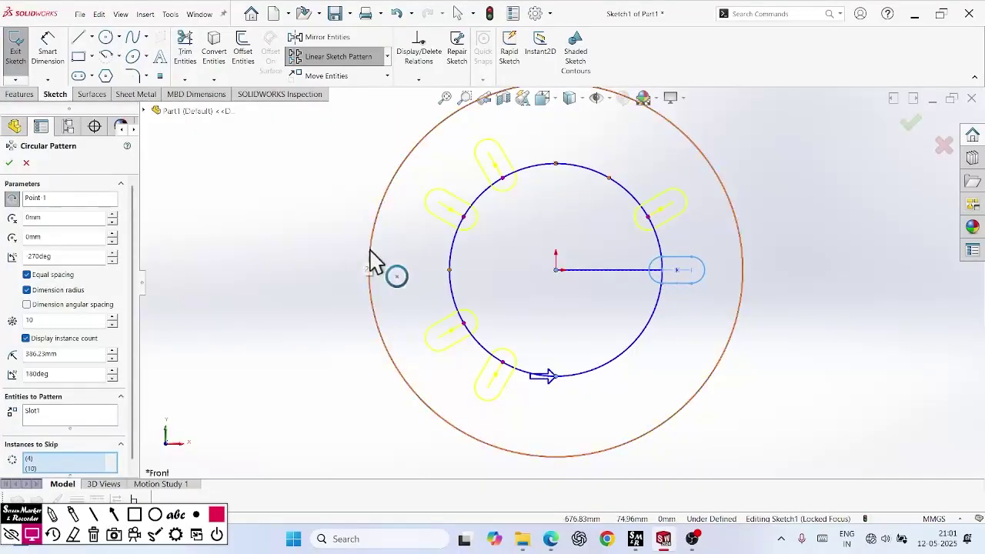
scroll(54, 462, "down", 1)
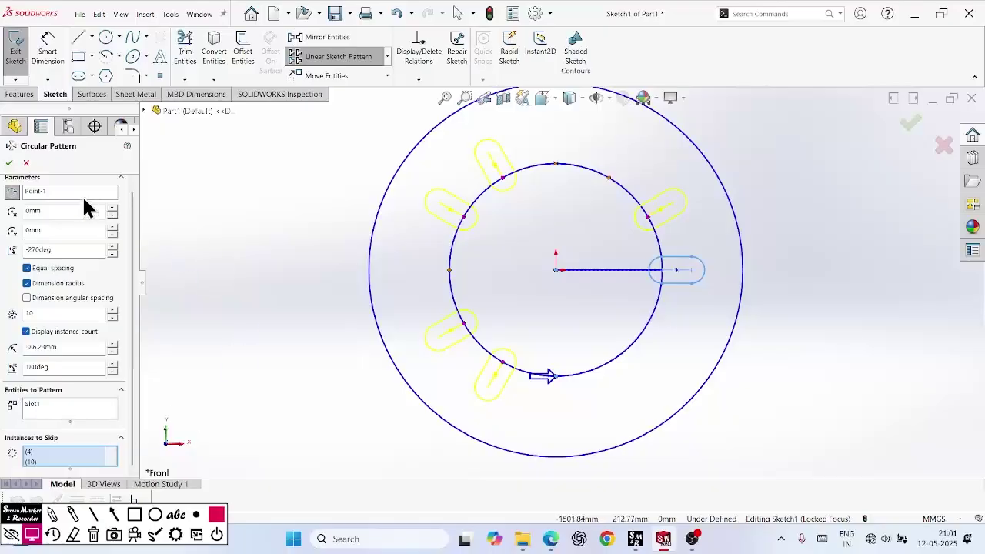
left_click(9, 163)
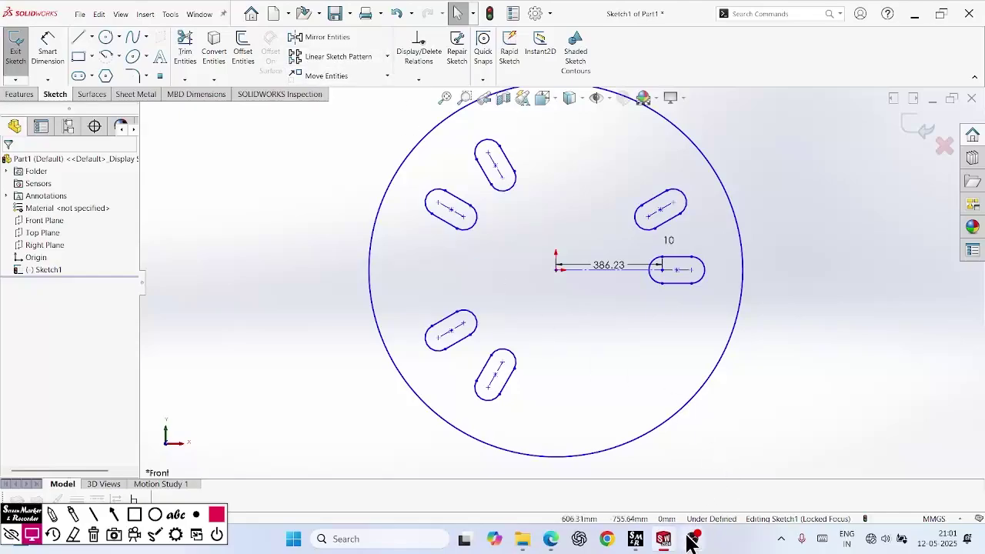
Switch to the SolidWorks Book PDF in the browser and examine the pattern figures and the Linear Sketch Pattern description
left_click(556, 540)
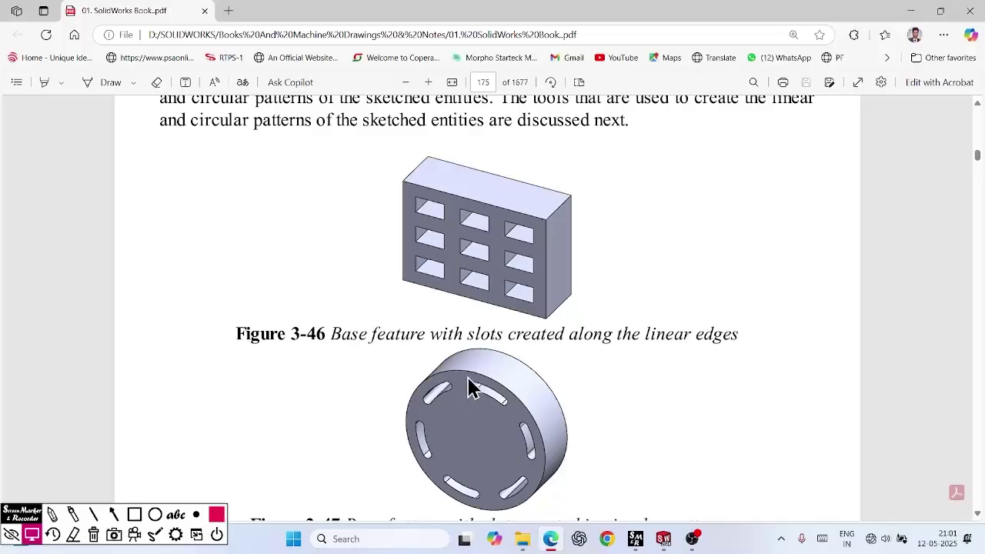
scroll(531, 333, "down", 3)
scroll(585, 330, "up", 4)
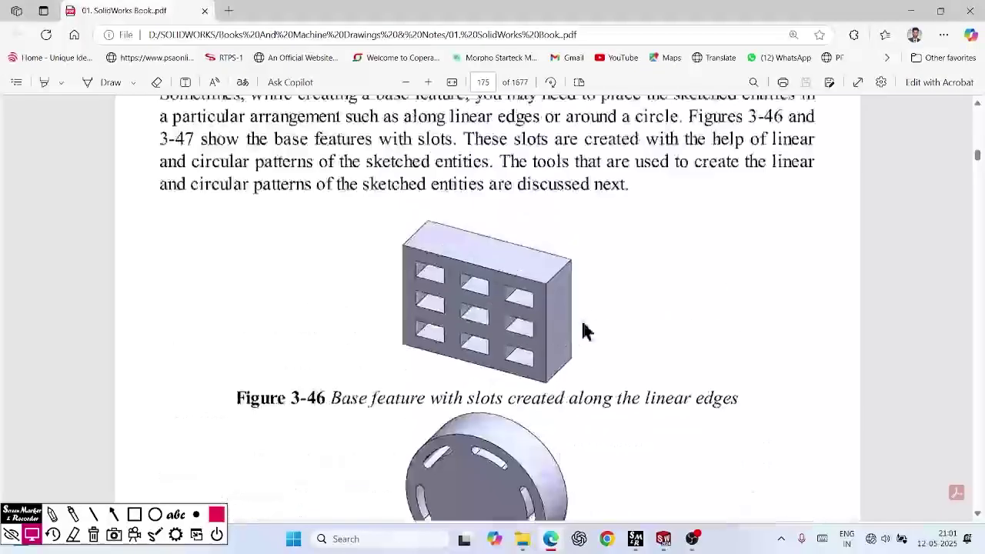
scroll(505, 357, "down", 4)
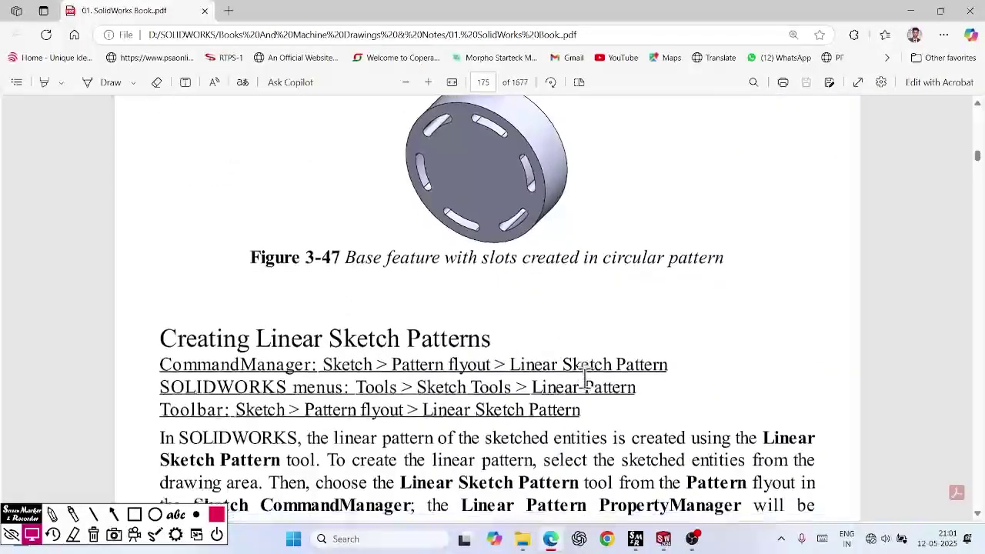
scroll(584, 380, "down", 3)
scroll(600, 390, "down", 10)
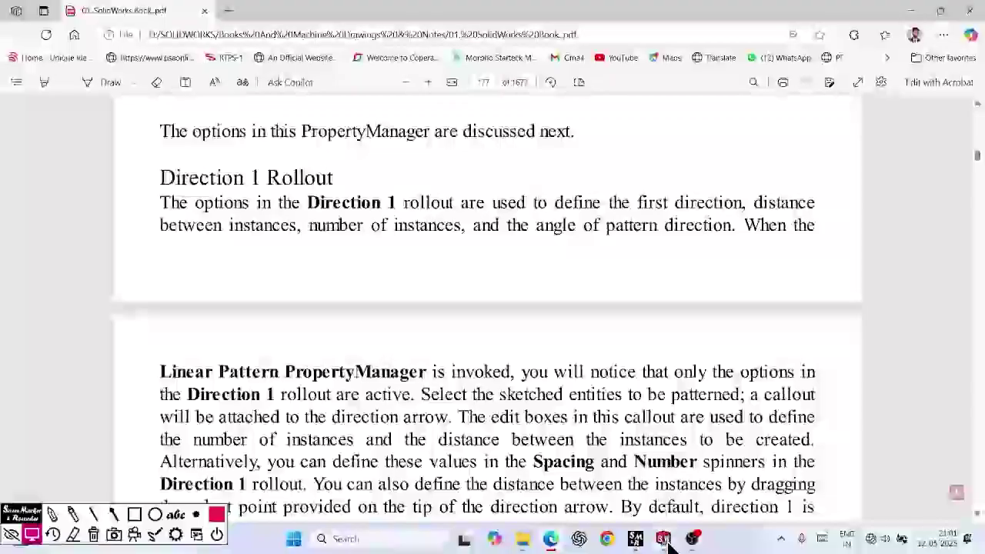
Switch back to SOLIDWORKS and sketch a corner rectangle about 1264 mm long in the empty area beside the slotted circle
left_click(663, 539)
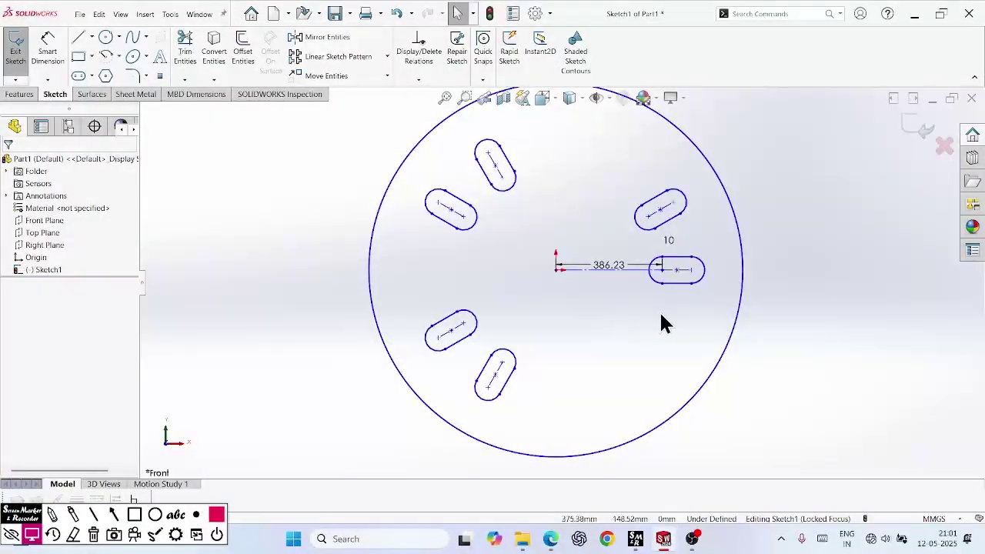
scroll(644, 285, "up", 5)
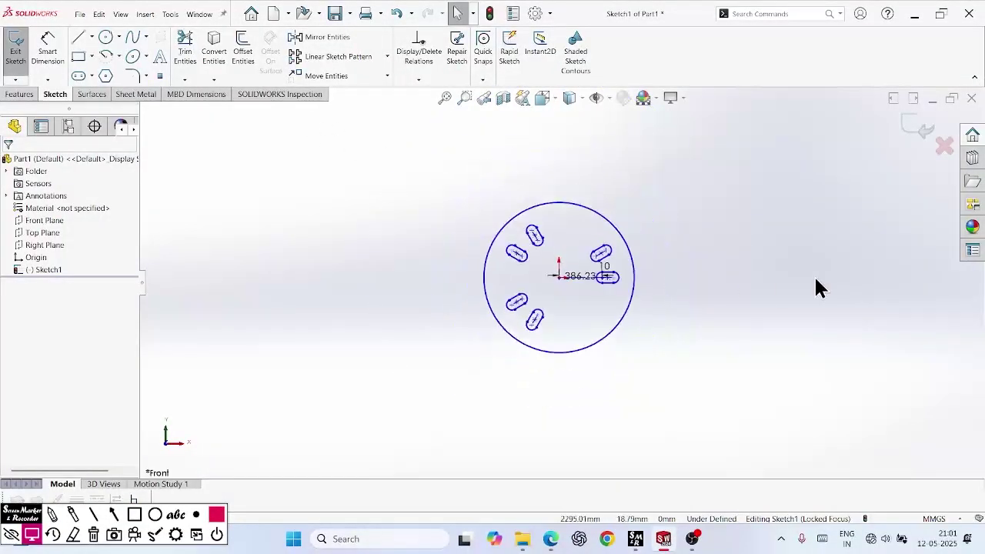
scroll(831, 277, "down", 3)
scroll(549, 295, "up", 3)
left_click(387, 76)
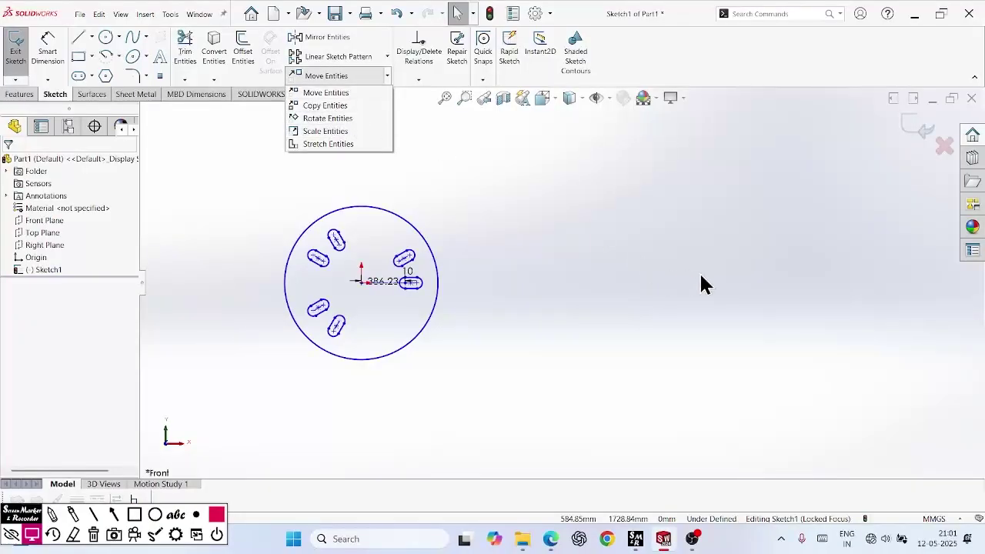
left_click(677, 283)
scroll(759, 269, "up", 2)
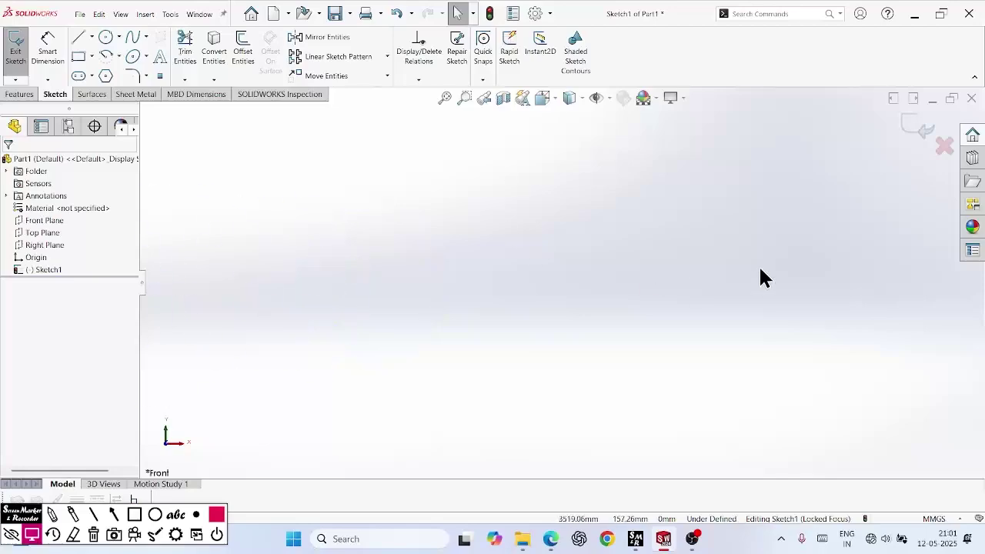
scroll(865, 273, "down", 3)
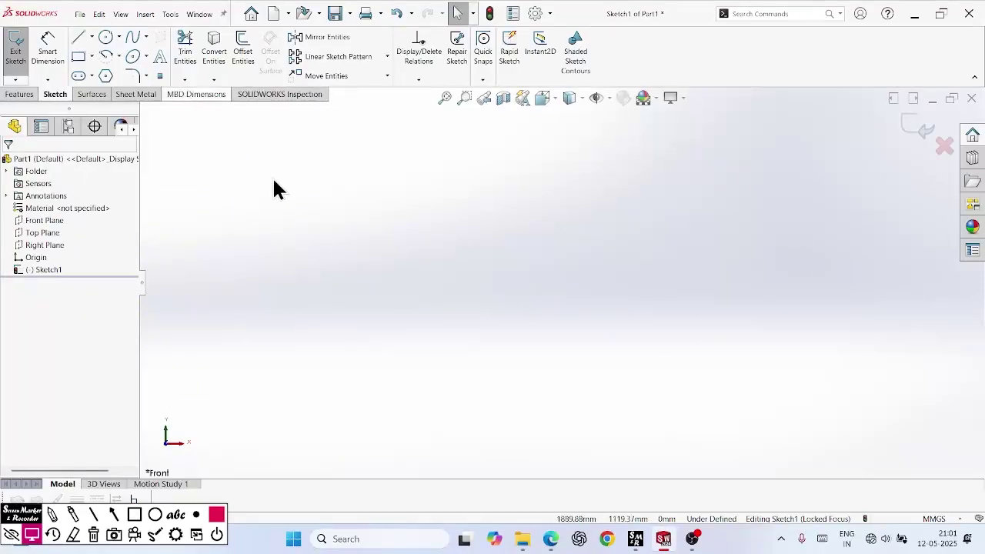
left_click(78, 56)
left_click(264, 265)
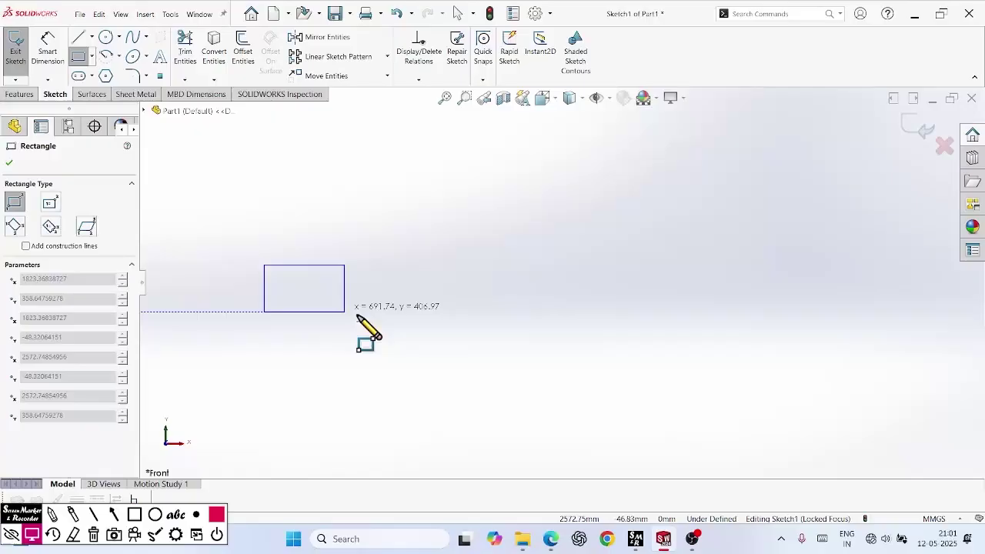
left_click(411, 357)
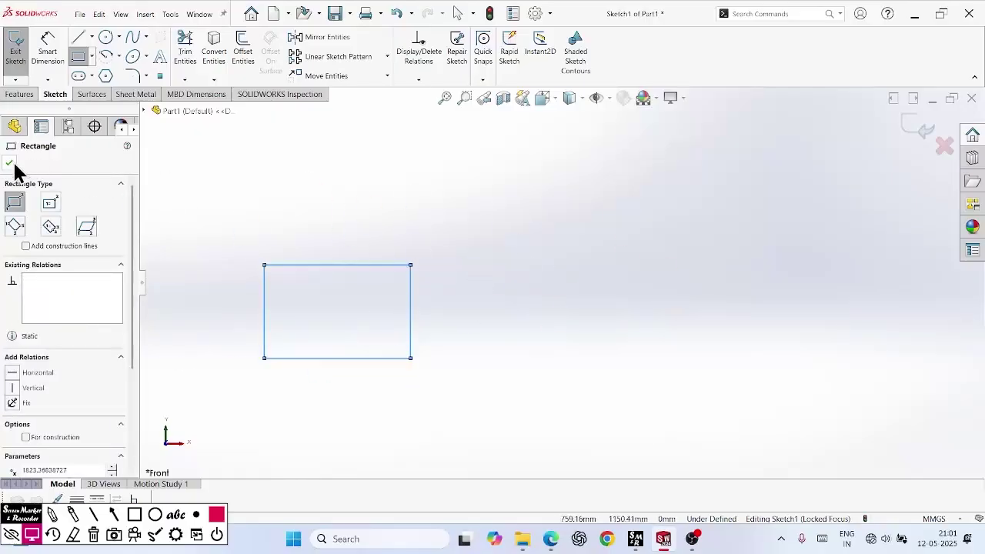
Sketch a circle about 1135 mm in diameter to the upper right of the rectangle
left_click(107, 37)
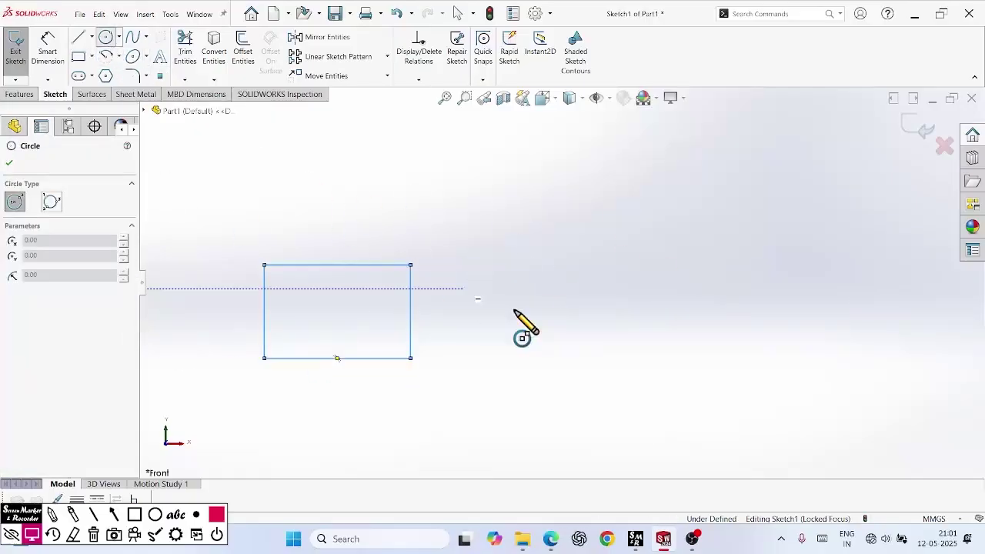
left_click(567, 255)
left_click(633, 261)
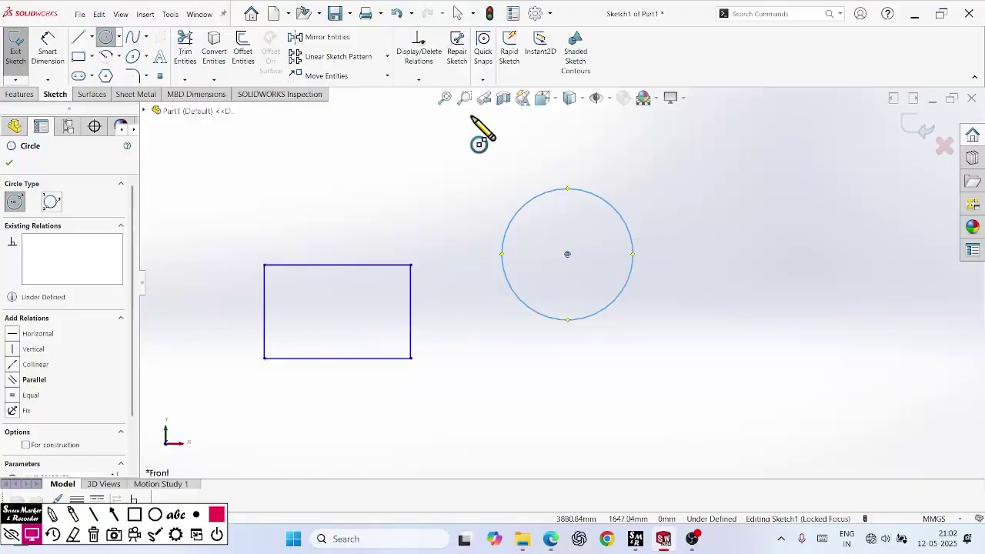
left_click(9, 163)
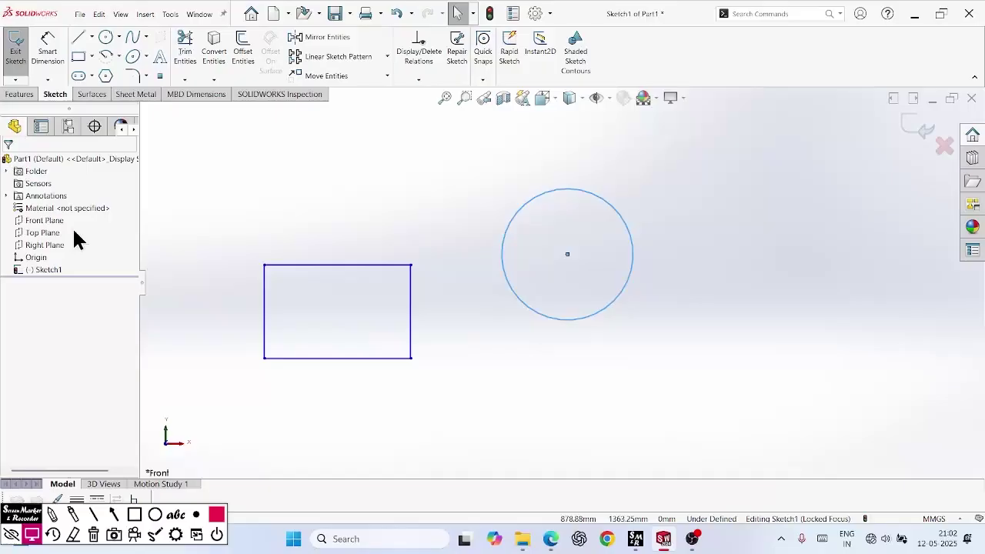
Start the Move Entities tool and clear the preselected circle from the entities to move
left_click(343, 77)
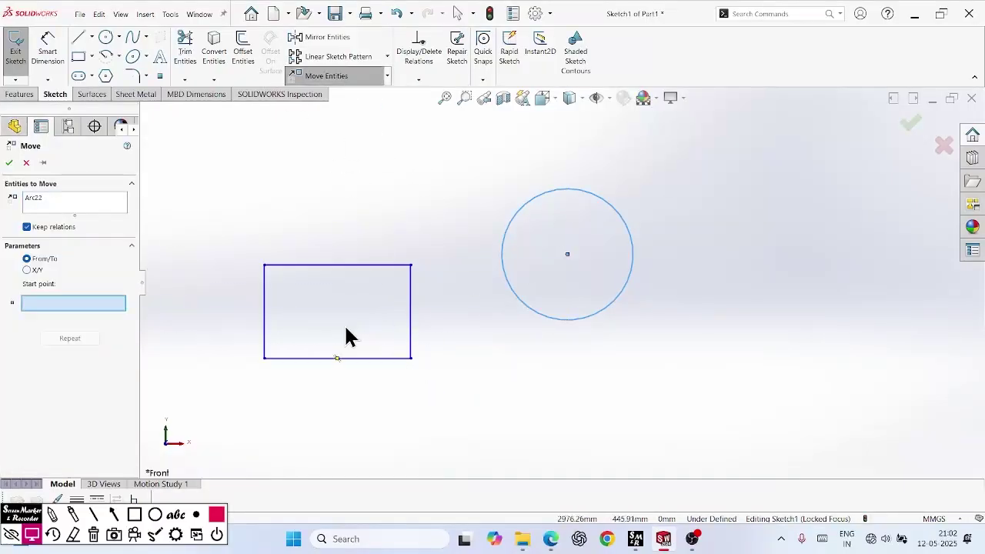
left_click(59, 198)
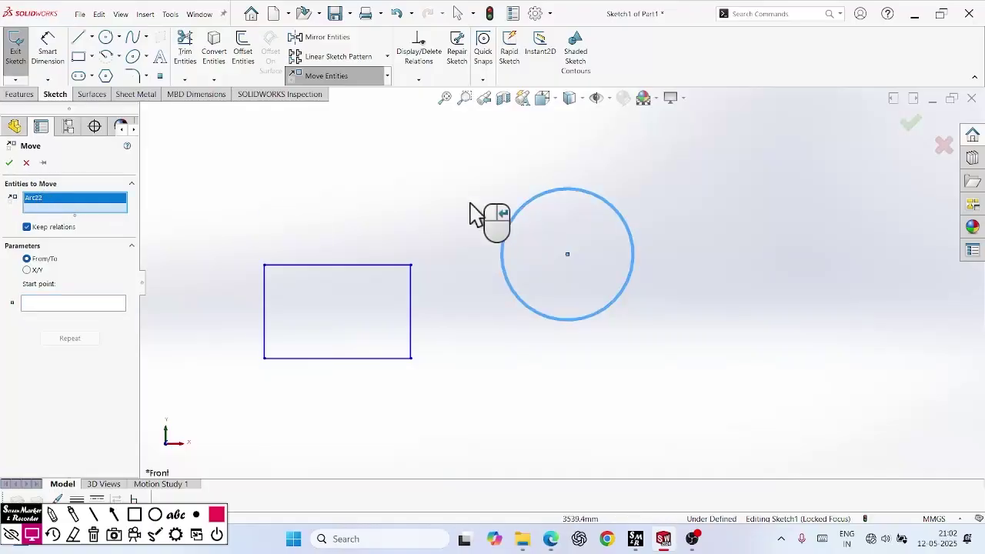
right_click(95, 199)
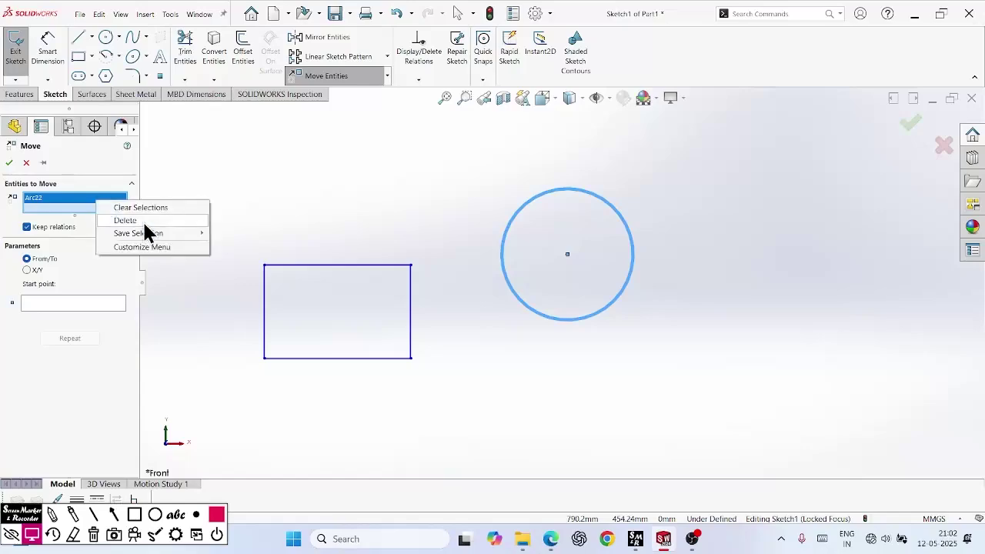
left_click(177, 215)
right_click(91, 209)
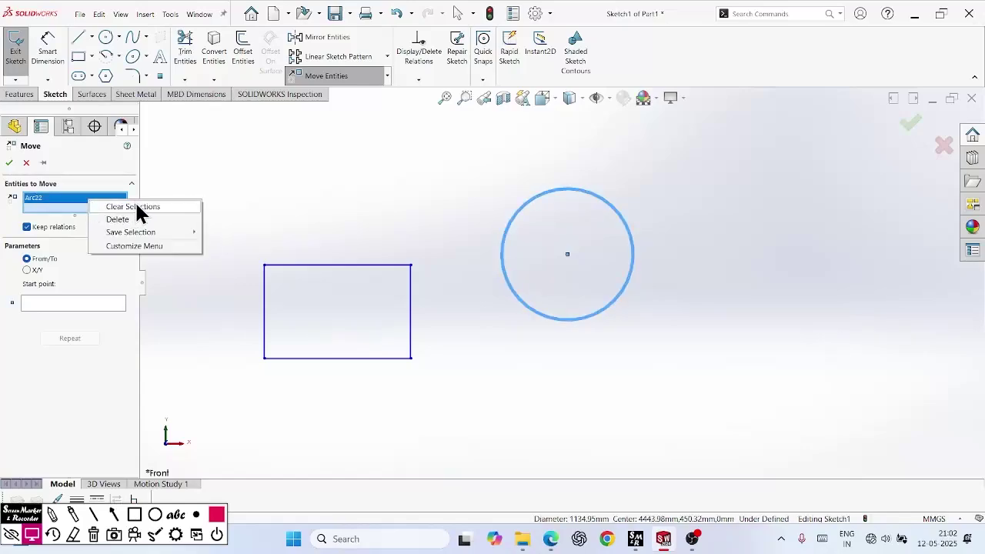
left_click(133, 206)
right_click(54, 208)
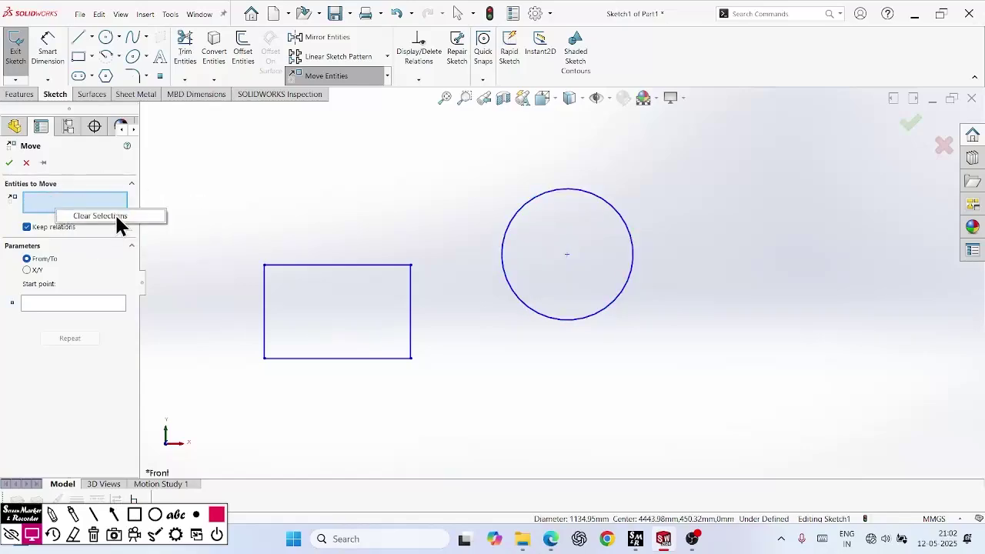
left_click(66, 200)
Add the rectangle's top edge to the entities to move and clear the selection again
left_click(354, 266)
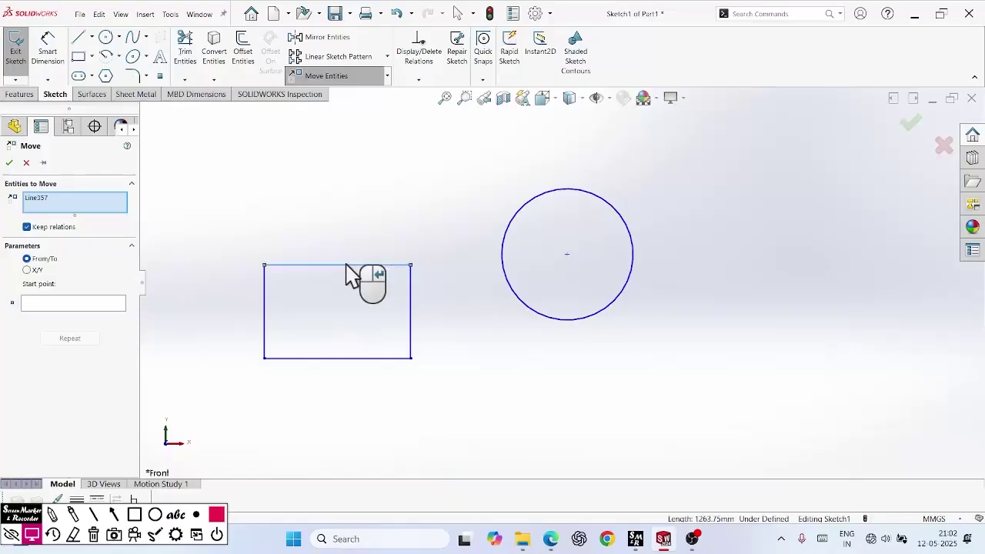
left_click(44, 198)
right_click(44, 198)
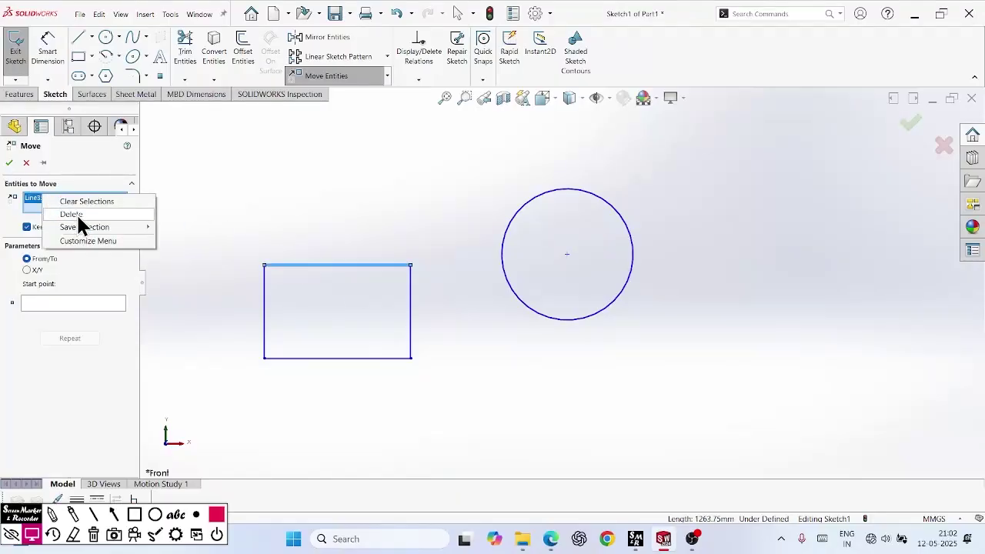
left_click(90, 202)
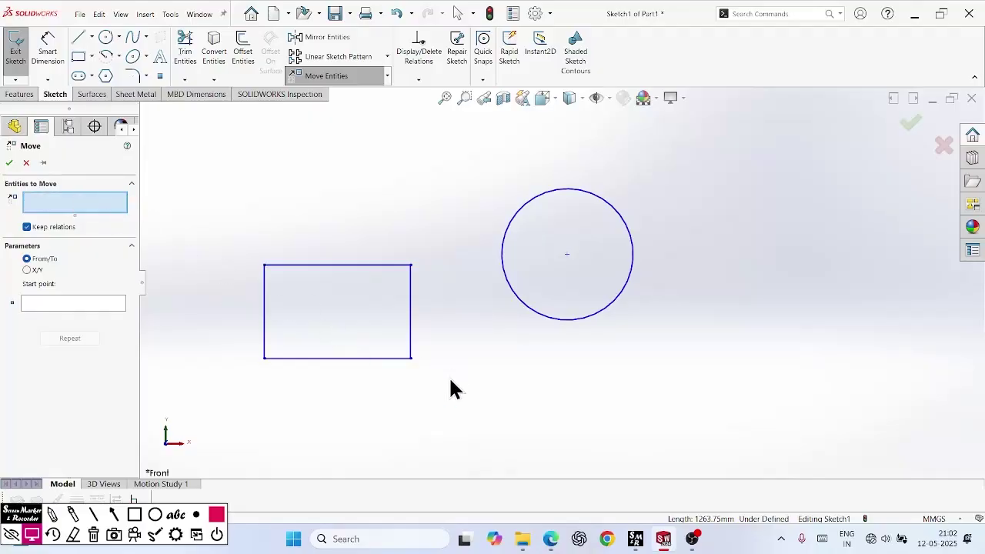
Move all four rectangle lines with the From/To option, from the bottom edge's midpoint to the centre of the separate circle
left_click_drag(446, 388, 202, 206)
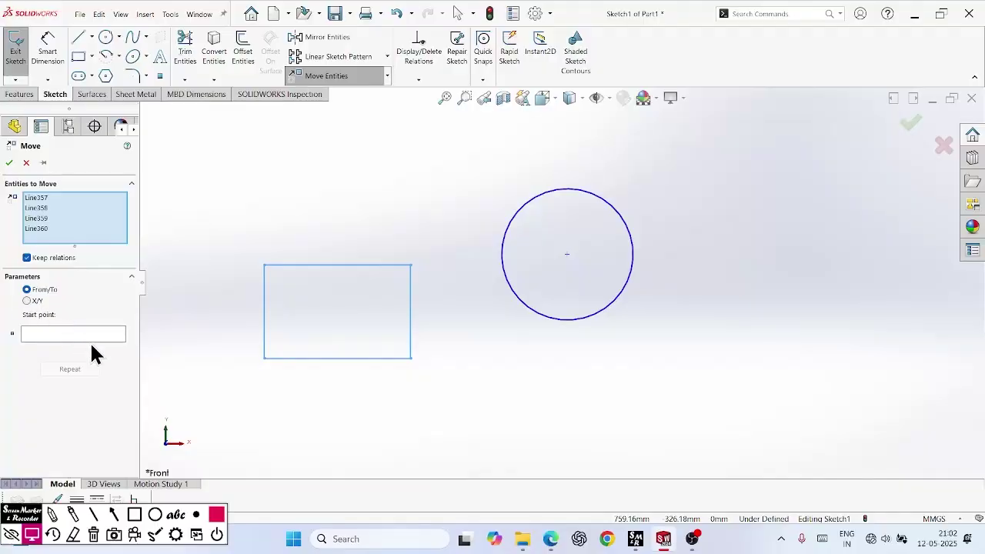
middle_click(277, 351)
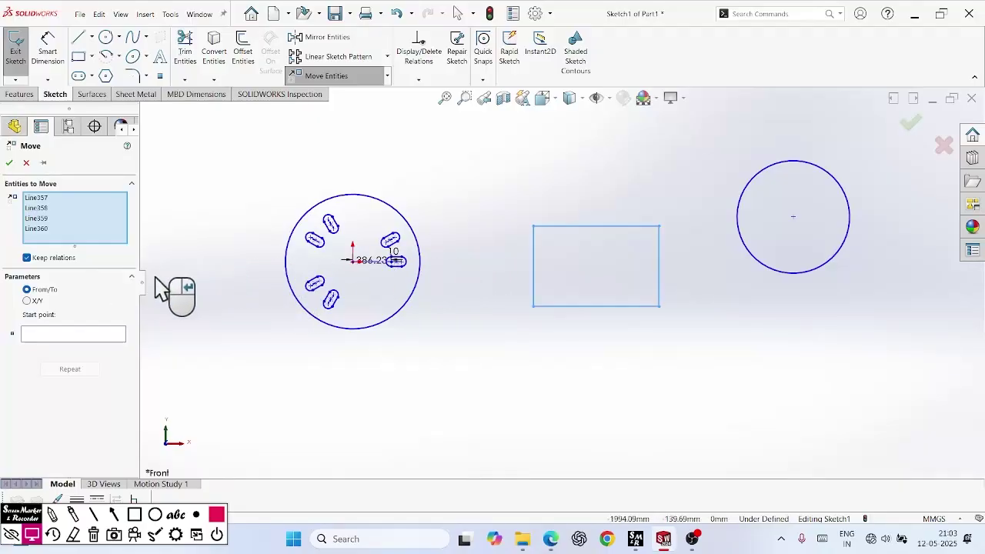
left_click(27, 300)
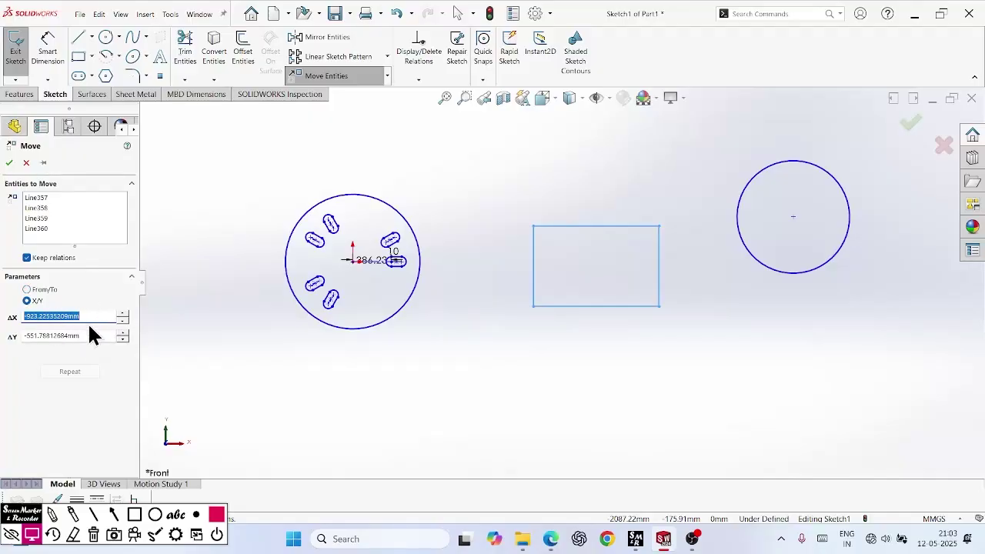
left_click(27, 289)
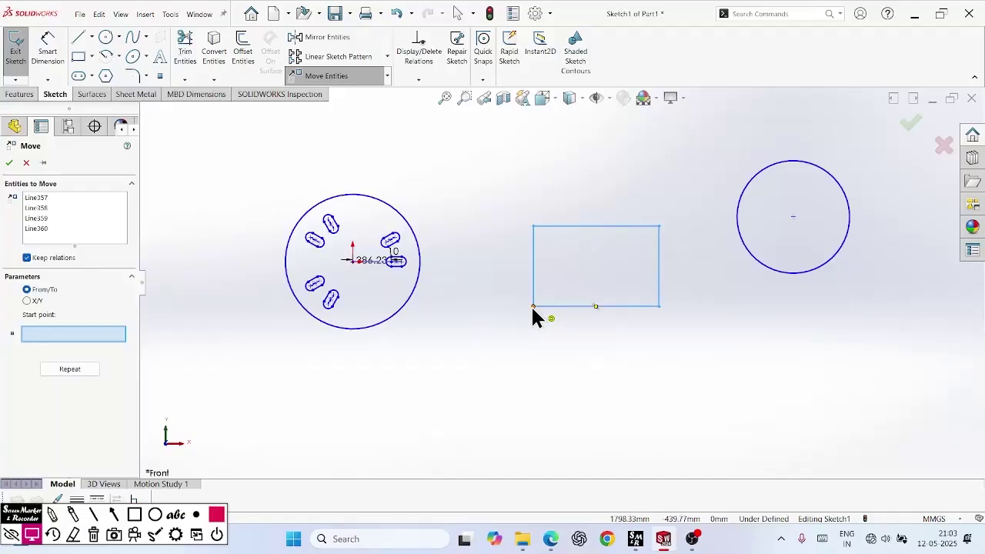
left_click(596, 306)
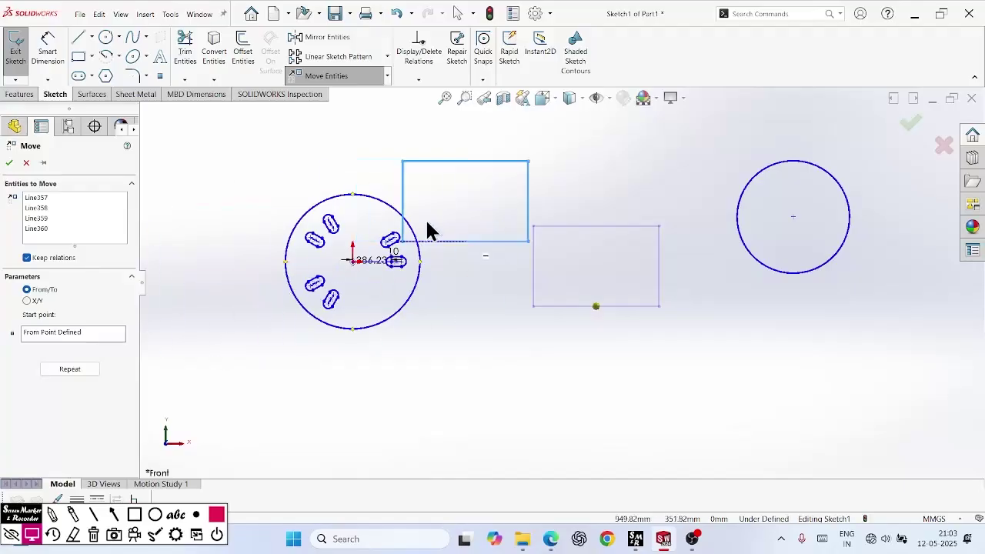
left_click(793, 216)
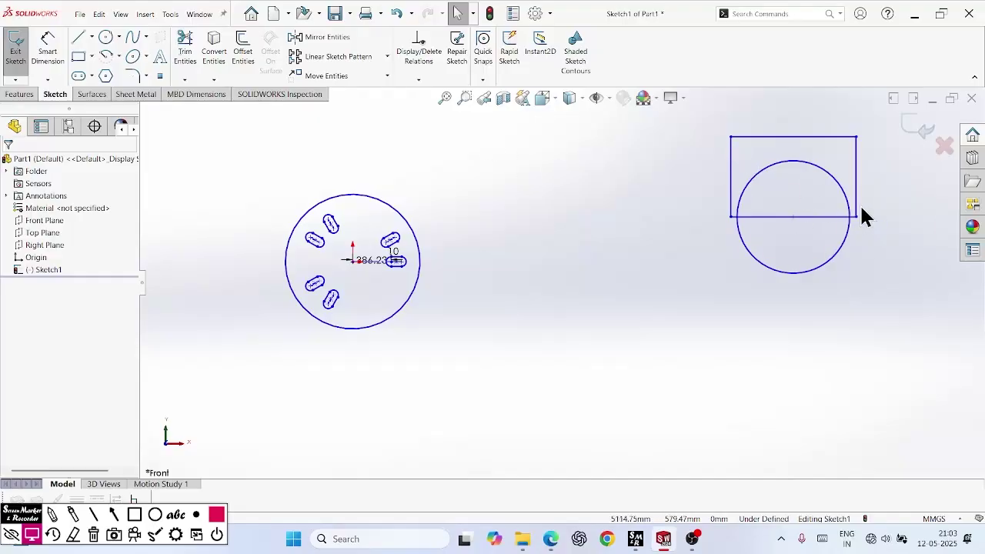
Copy the combined rectangle and circle with Copy Entities, from the circle's centre to a point about 2854 mm to the right
key("f")
key("f")
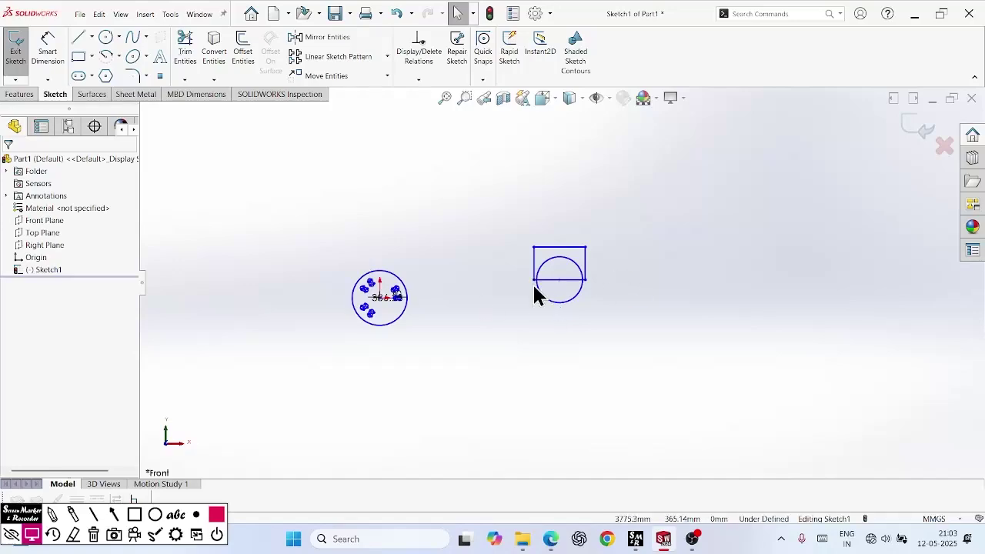
scroll(536, 290, "down", 4)
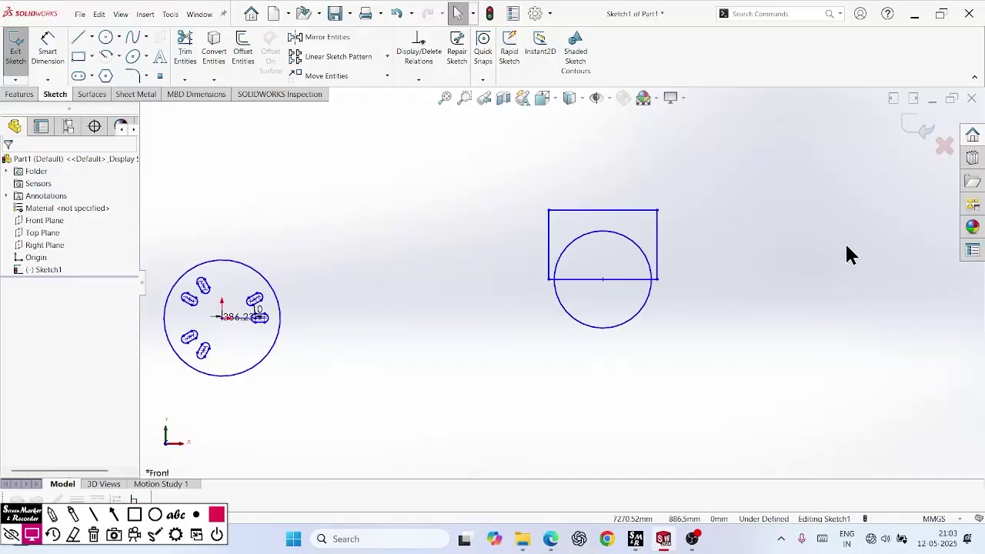
scroll(846, 246, "up", 2)
scroll(846, 246, "down", 2)
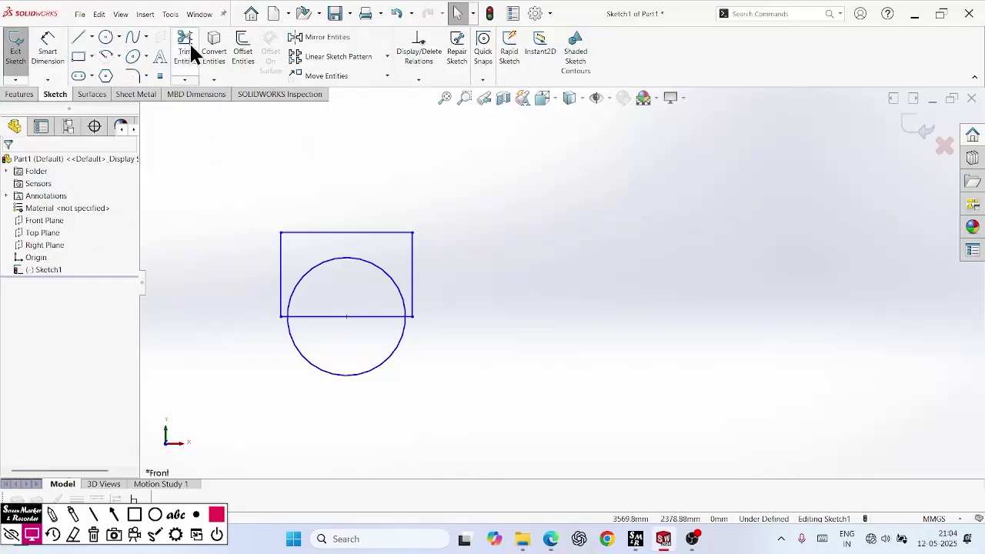
left_click(387, 75)
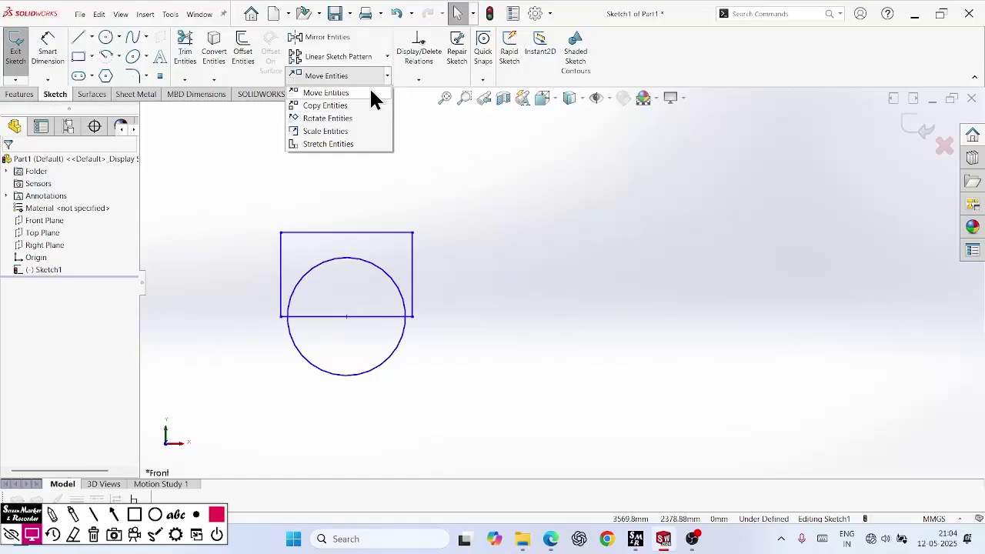
left_click(346, 104)
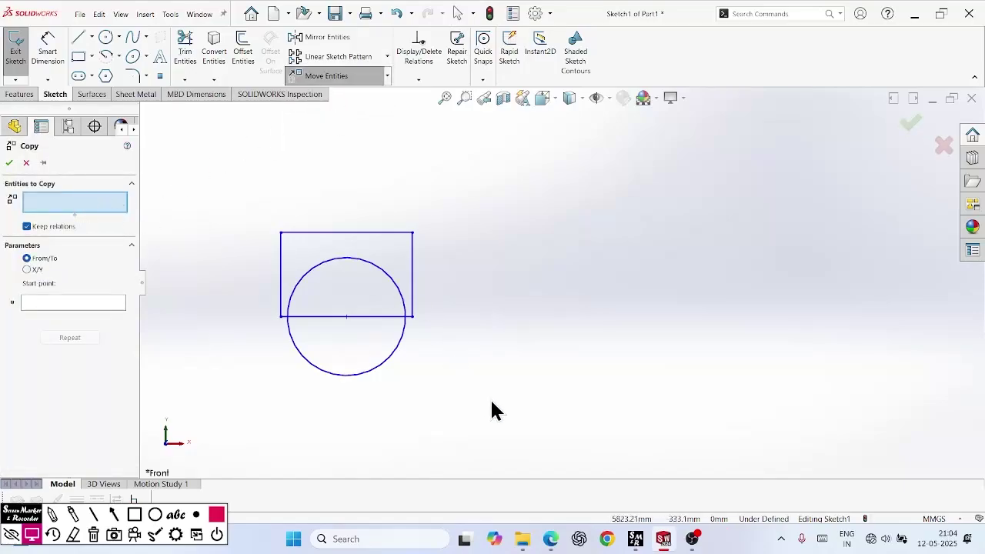
key("ctrl+a")
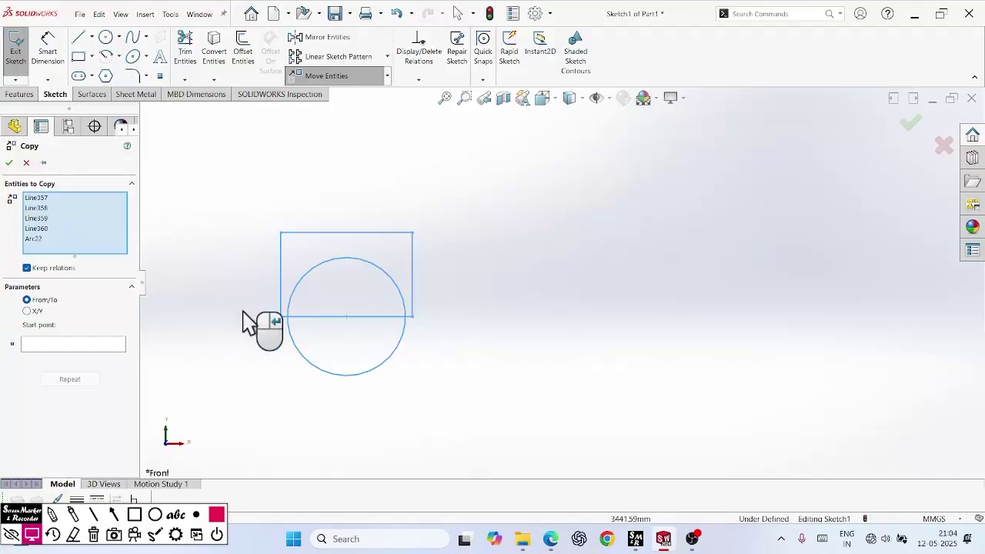
left_click(53, 344)
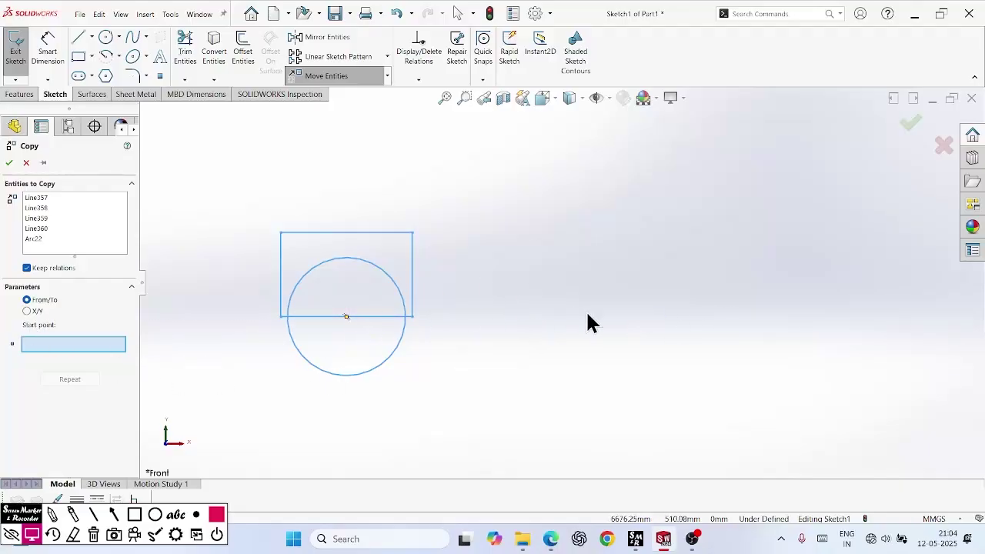
left_click(345, 315)
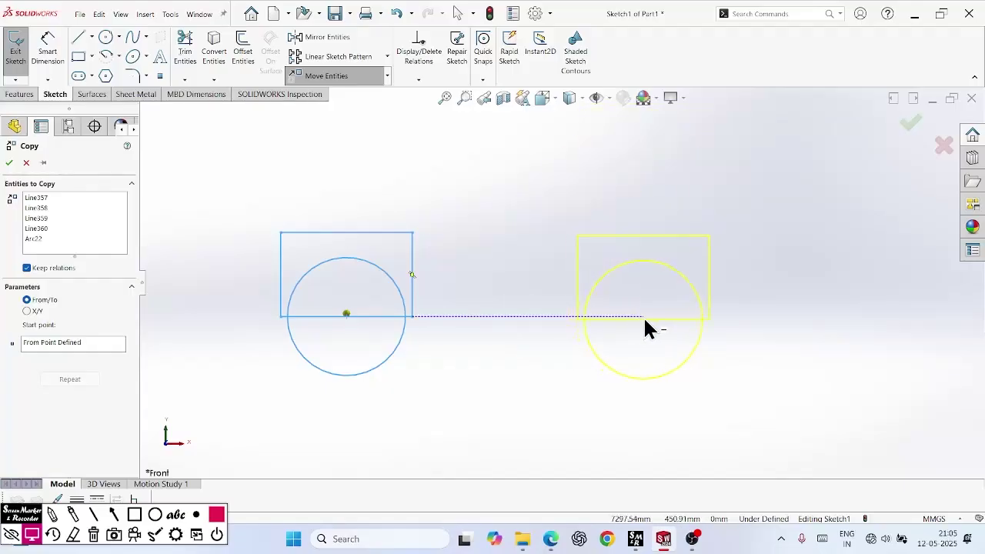
left_click(645, 320)
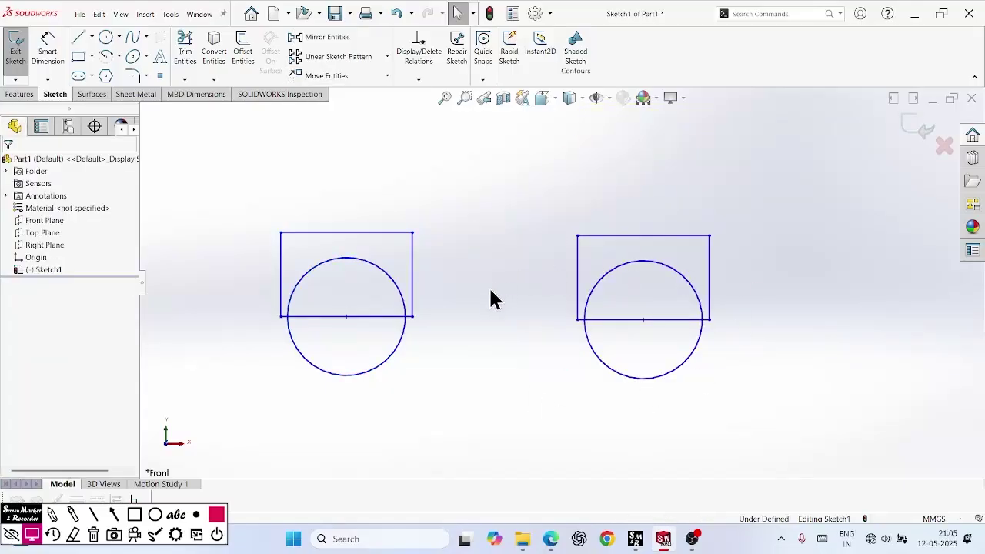
Dimension the horizontal distance between the centres of the original and copied circles
left_click(52, 51)
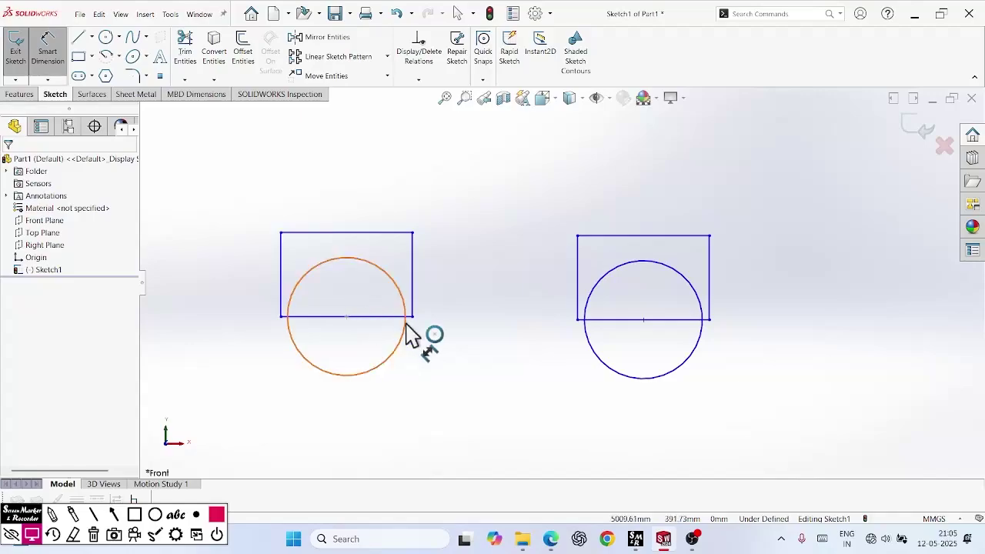
left_click(346, 316)
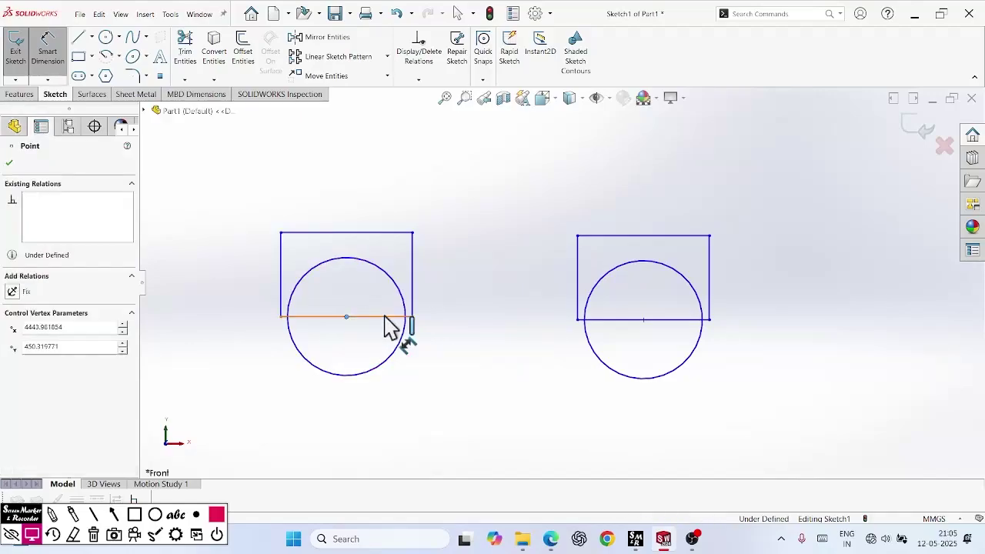
left_click(645, 320)
left_click(528, 377)
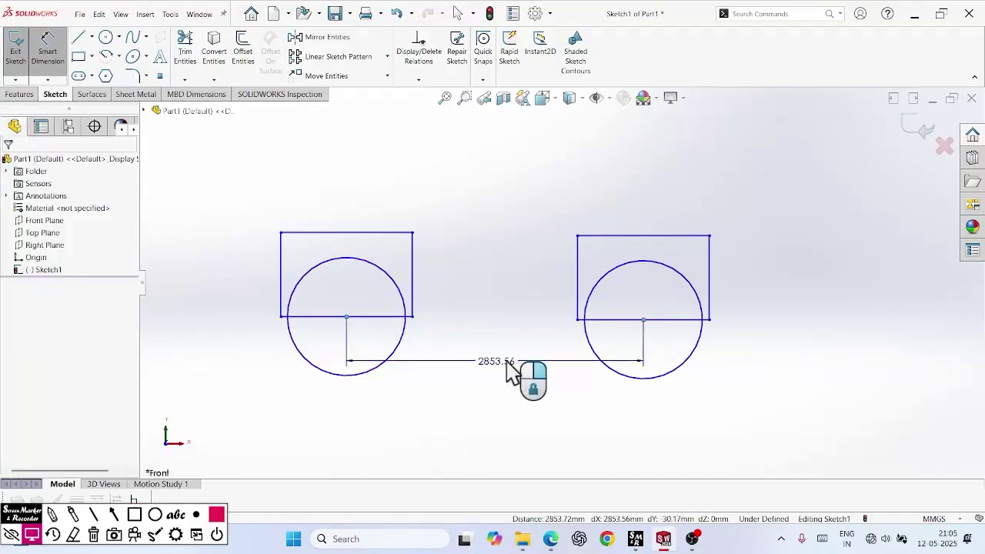
left_click(438, 345)
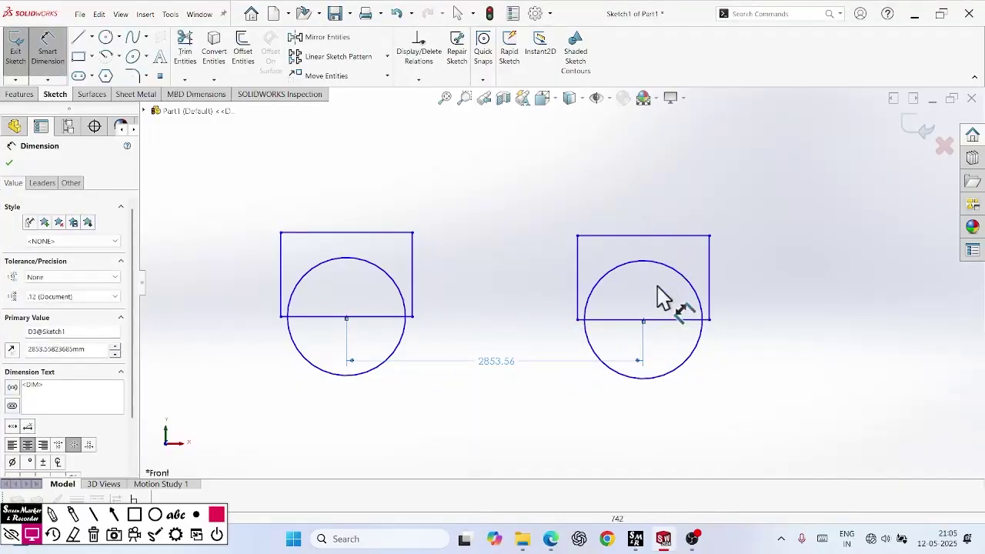
left_click(9, 163)
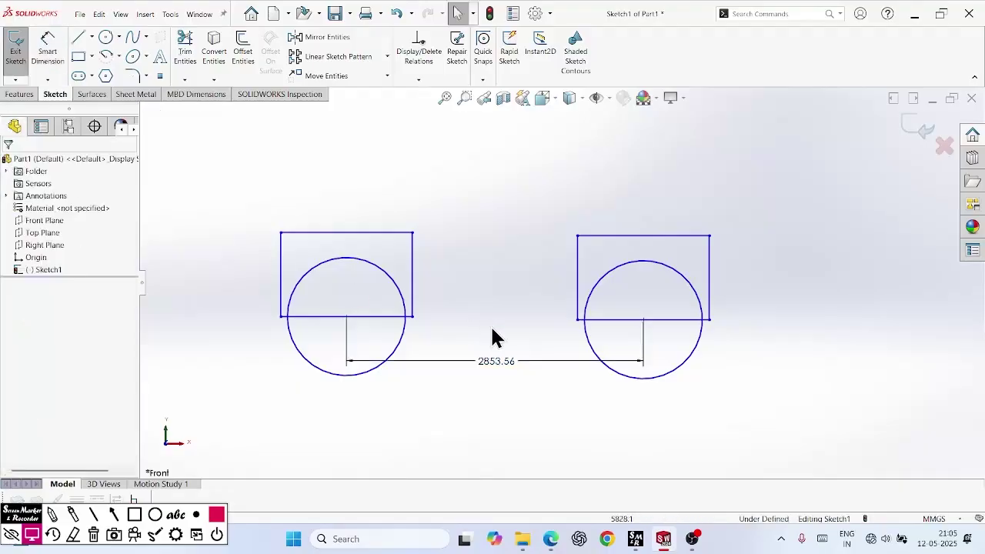
Check the existing relations of the copied circle and its centre point
left_click(644, 321)
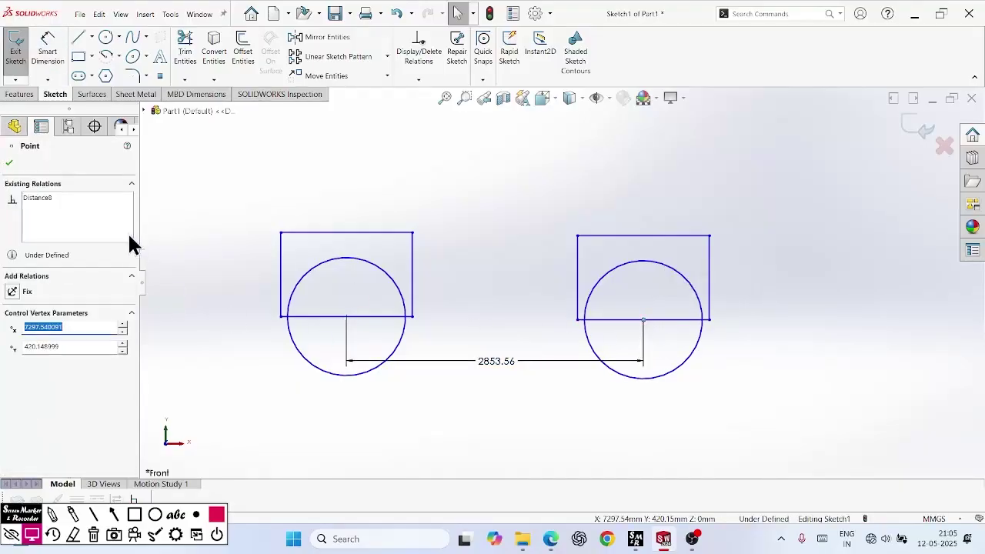
left_click(70, 199)
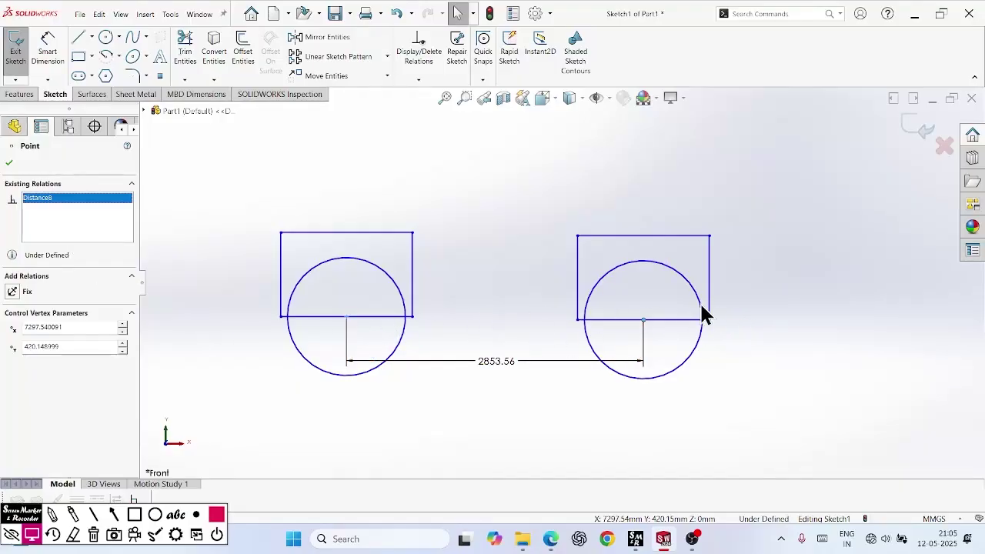
scroll(702, 313, "down", 5)
left_click(9, 163)
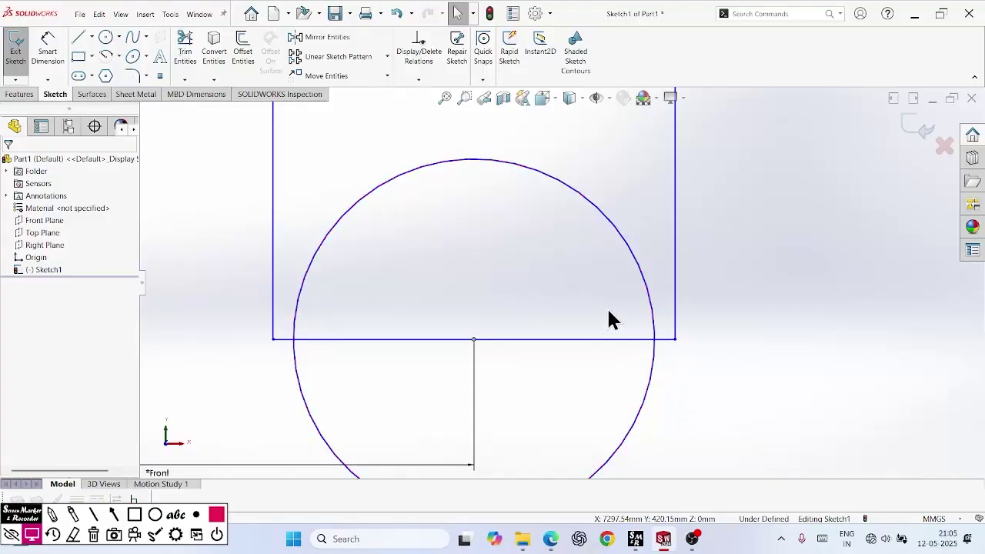
left_click(650, 300)
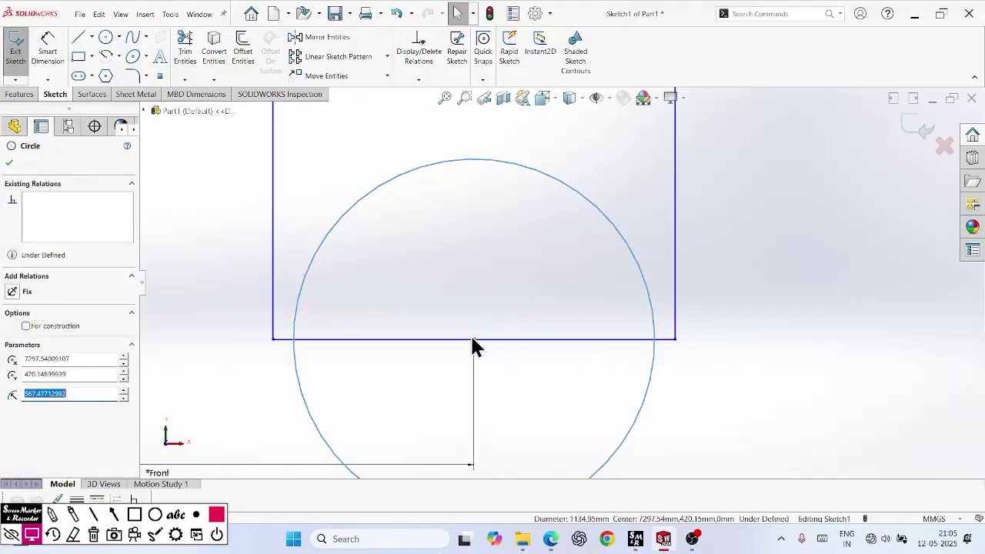
left_click(10, 162)
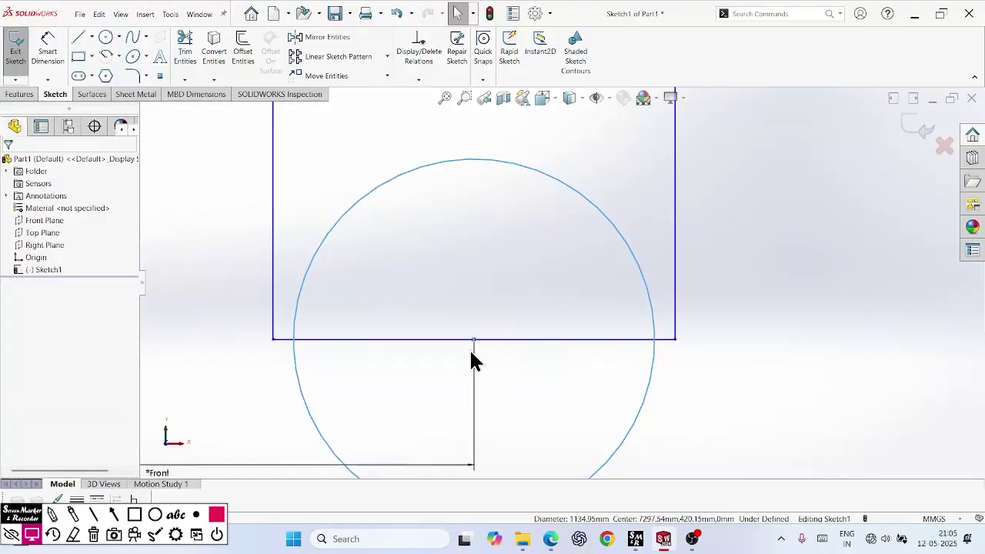
Delete the horizontal dimension between the two circle centres
left_click(473, 355)
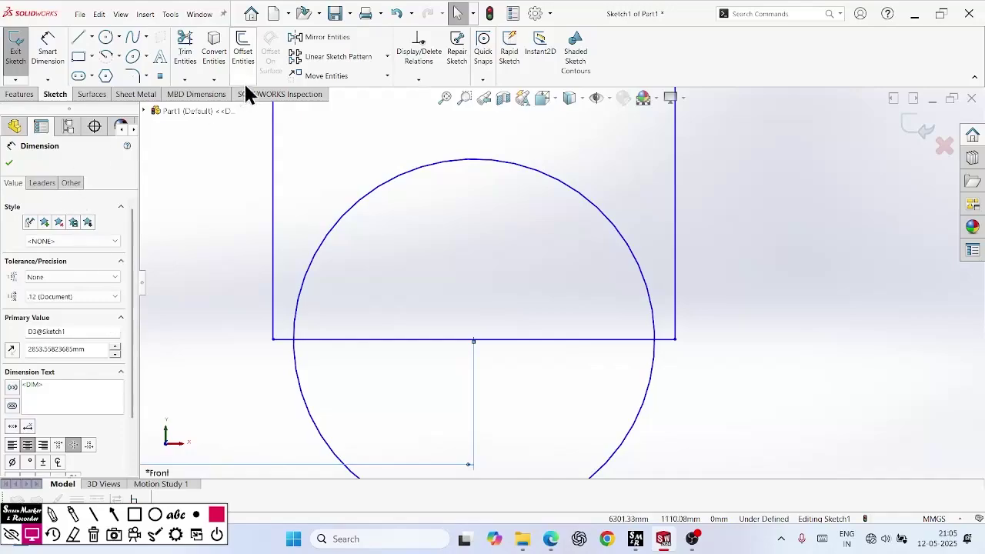
right_click(469, 391)
left_click(496, 389)
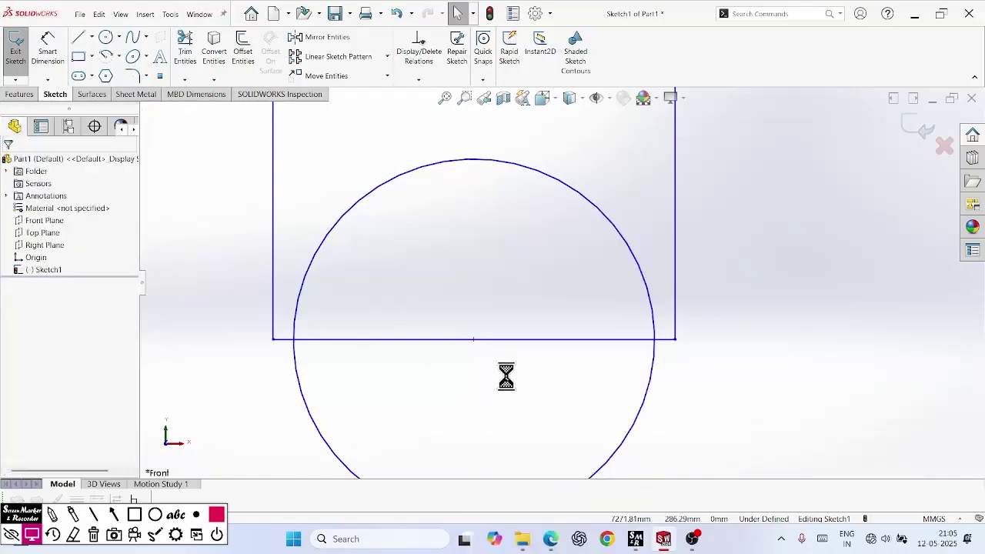
Inspect the relations of the copied circle's centre point and the copied rectangle's bottom edge
left_click(473, 339)
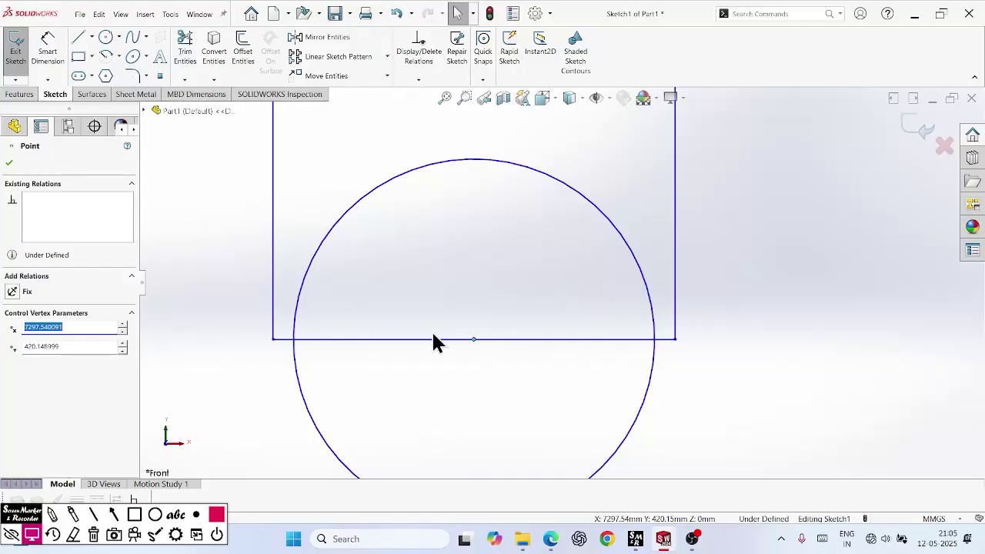
key("f")
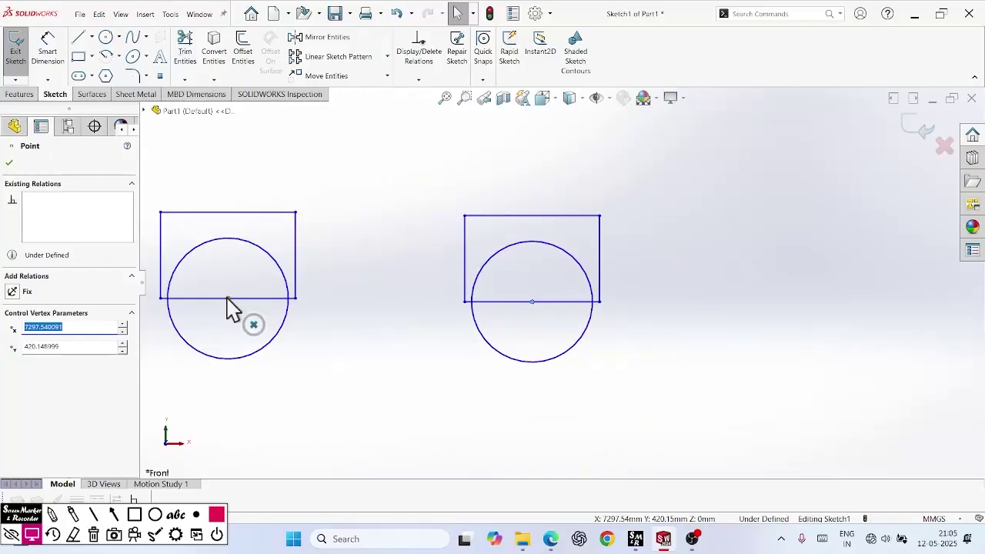
left_click(473, 302)
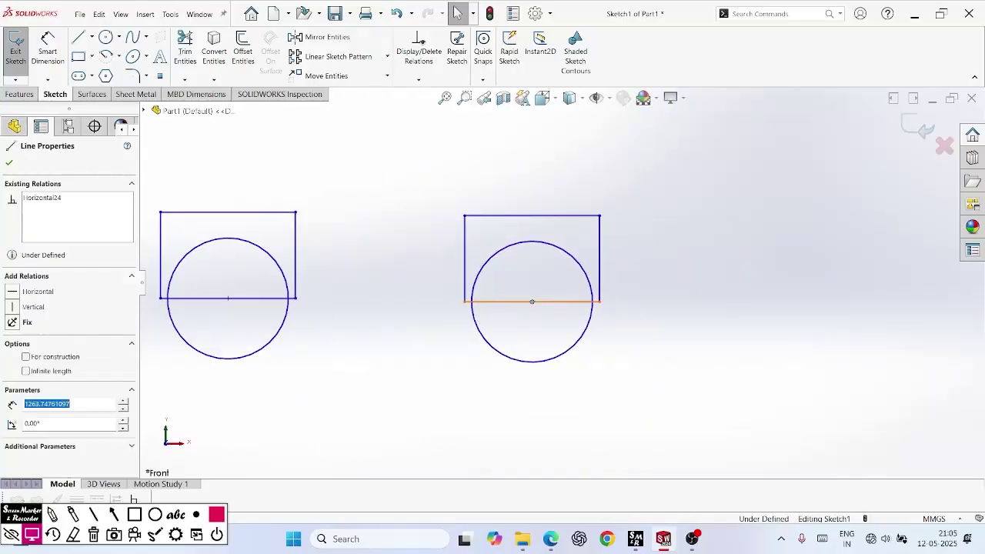
left_click(9, 162)
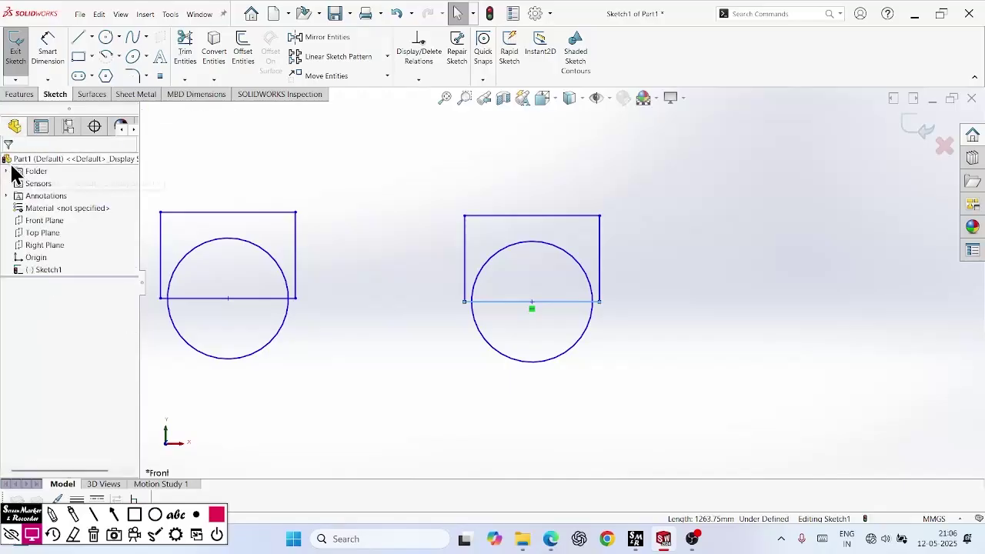
left_click(483, 302)
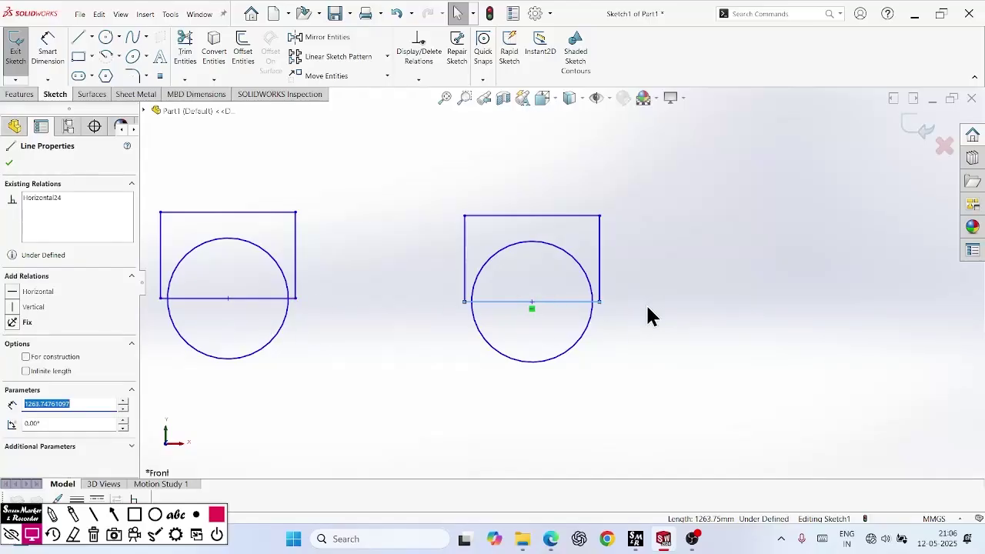
left_click(11, 165)
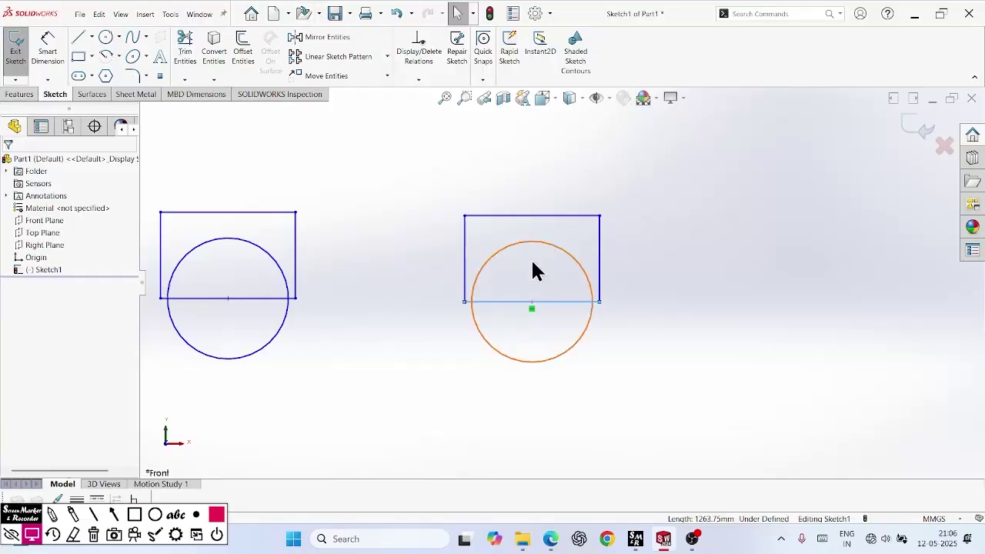
left_click(377, 77)
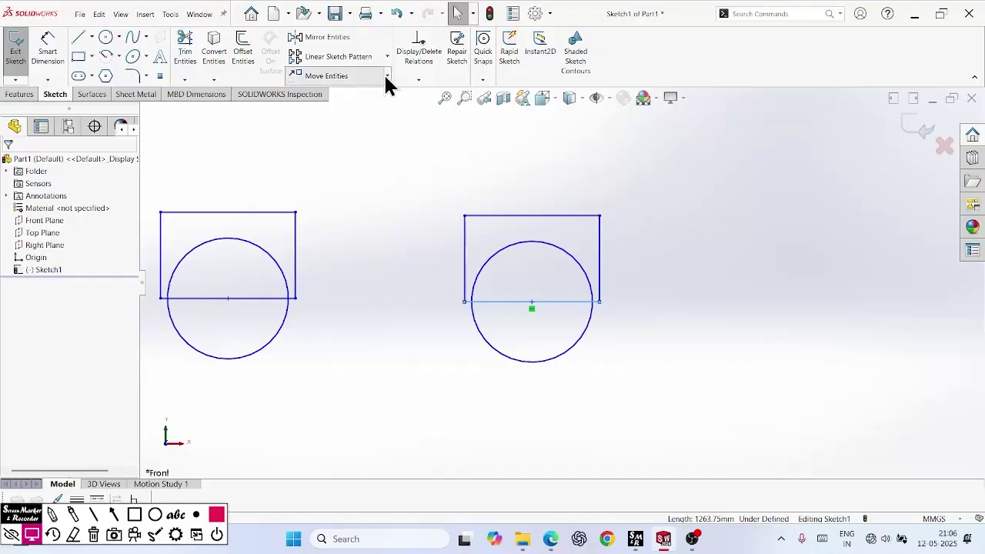
scroll(231, 300, "up", 4)
scroll(338, 361, "down", 8)
scroll(485, 323, "up", 5)
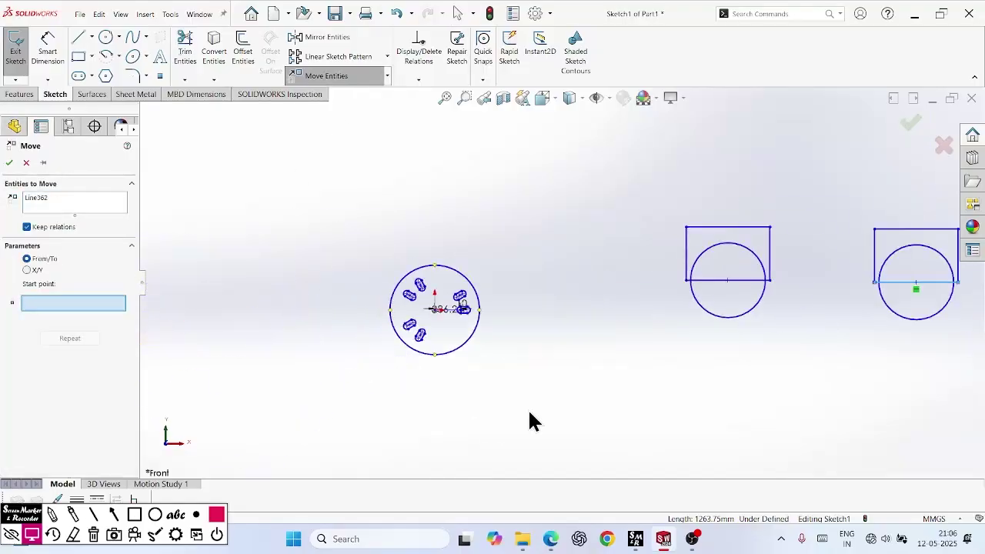
left_click(539, 406)
left_click(25, 163)
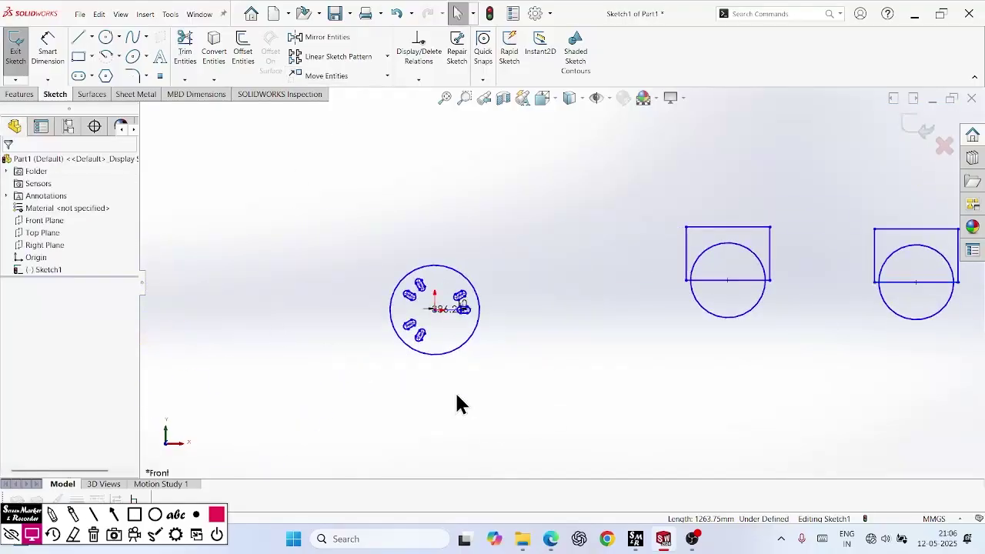
Delete the large circle around the origin together with its slot pattern and all associated dimensions
left_click_drag(556, 418, 341, 223)
right_click(417, 287)
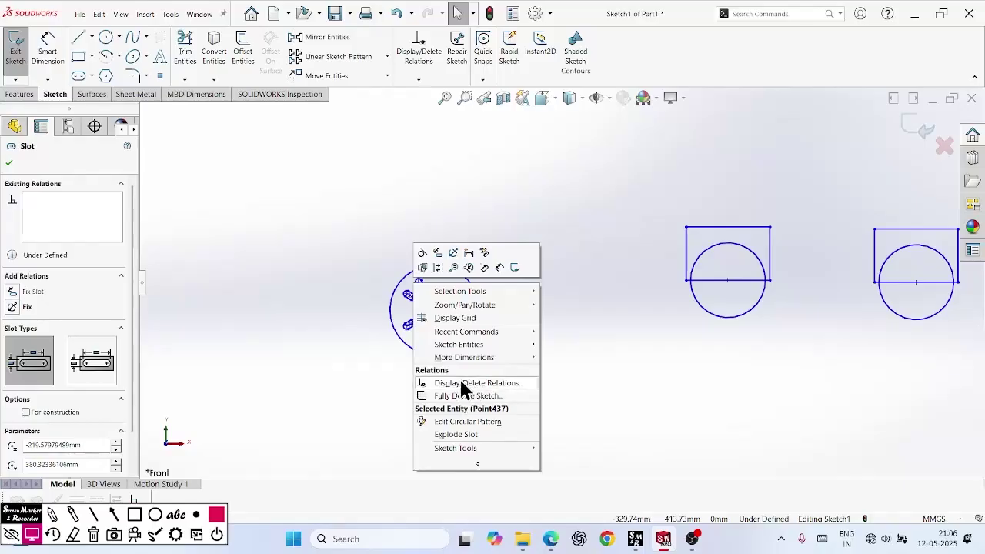
left_click(325, 362)
left_click_drag(517, 372, 348, 214)
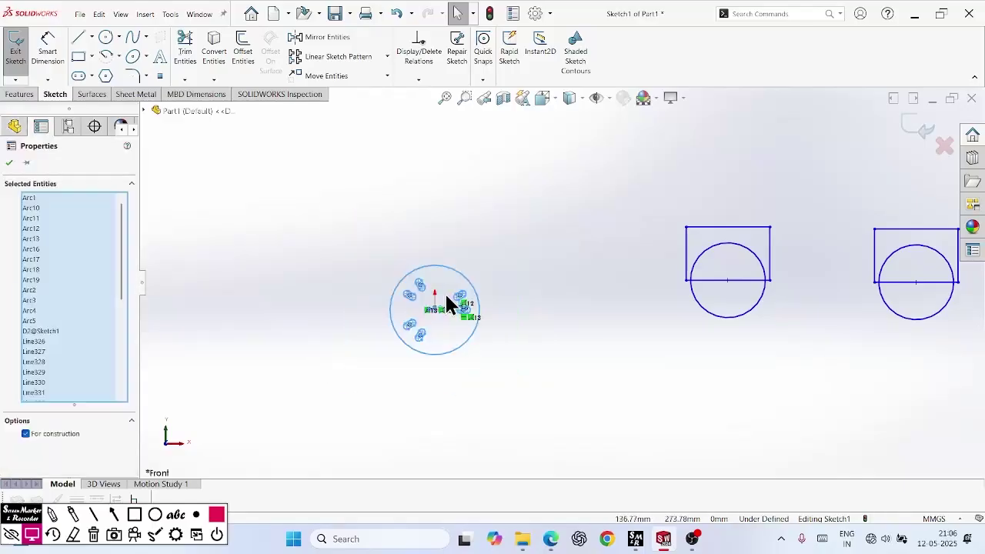
right_click(468, 310)
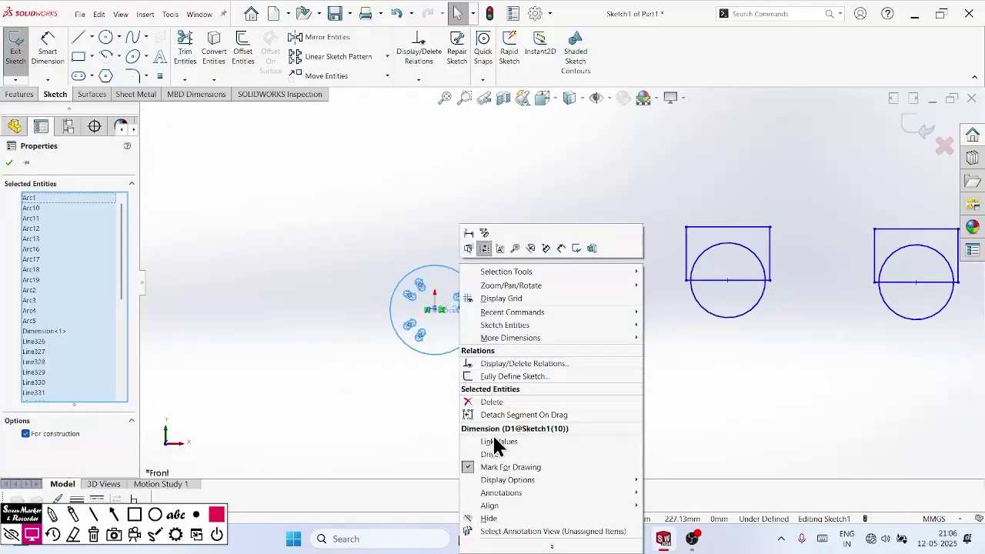
left_click(508, 403)
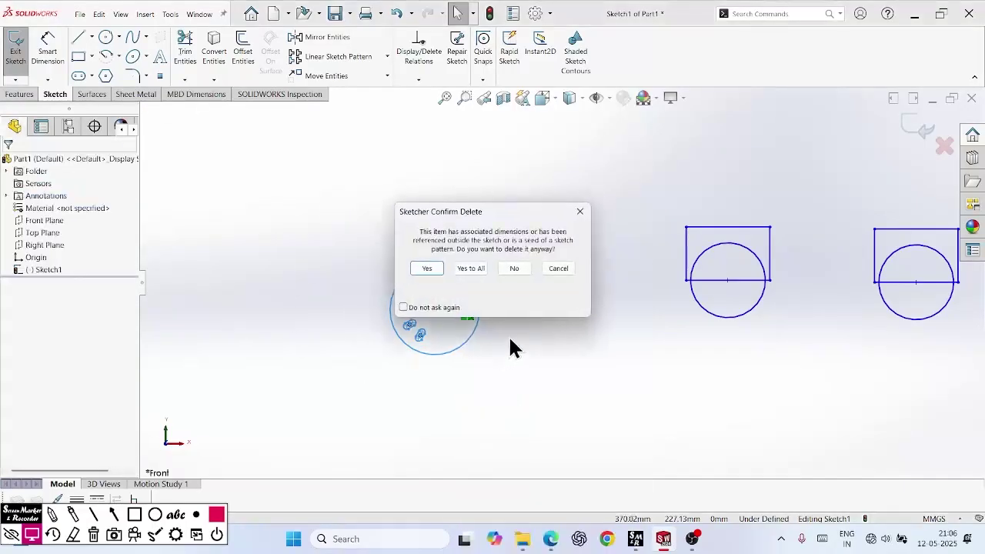
left_click(470, 267)
scroll(532, 319, "up", 2)
scroll(674, 323, "down", 2)
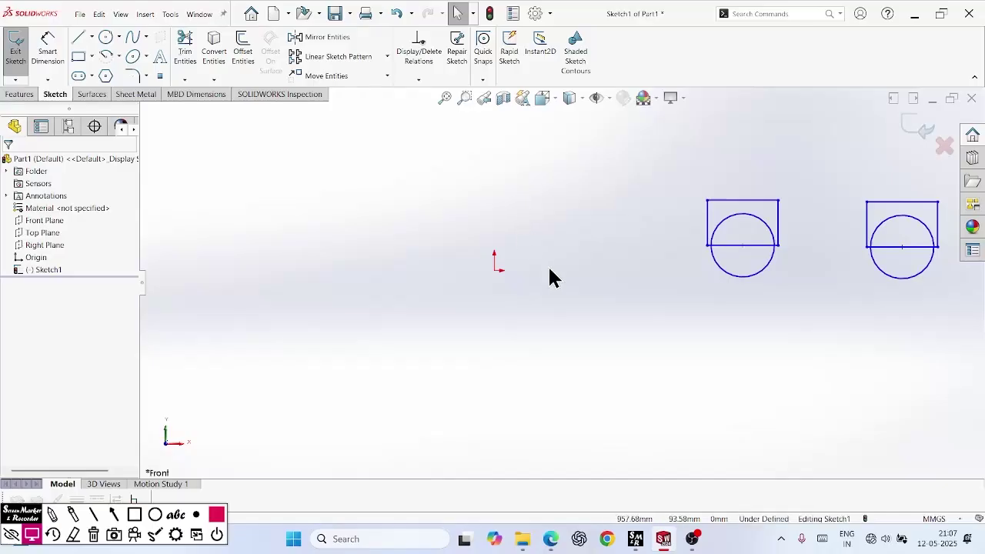
Try to copy the rectangle and circle nearest the origin by 10 mm in X and 10 mm in Y
scroll(548, 271, "down", 2)
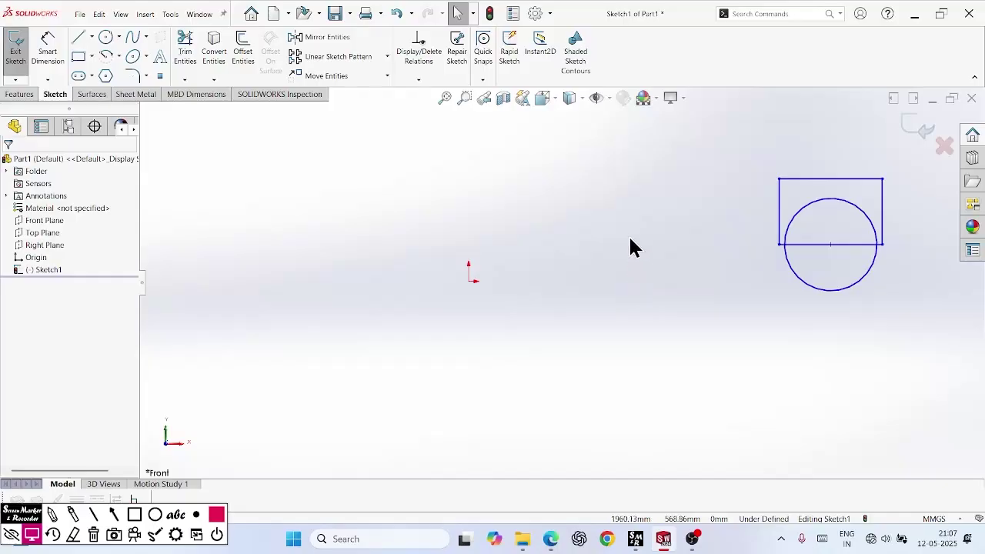
scroll(742, 241, "up", 1)
left_click_drag(874, 322, 651, 152)
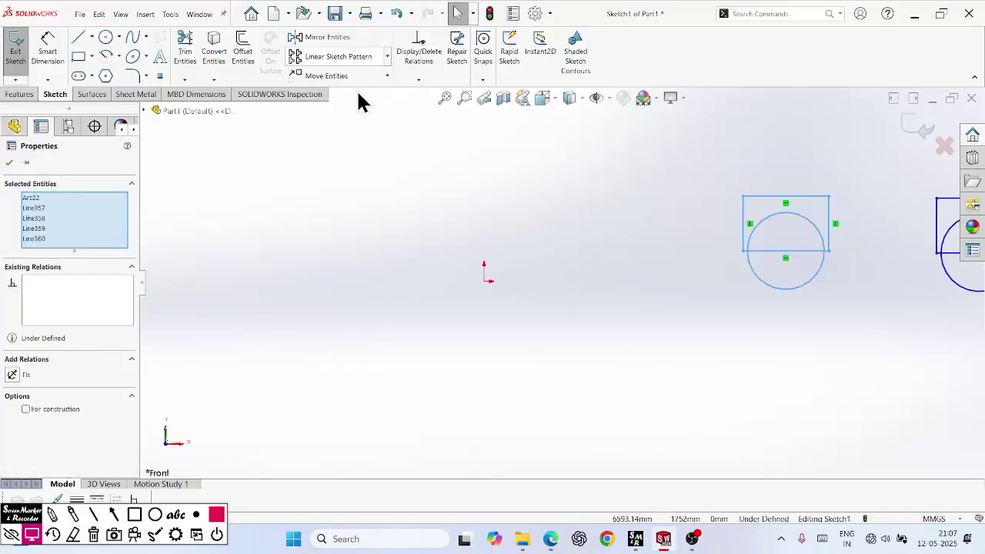
left_click(389, 75)
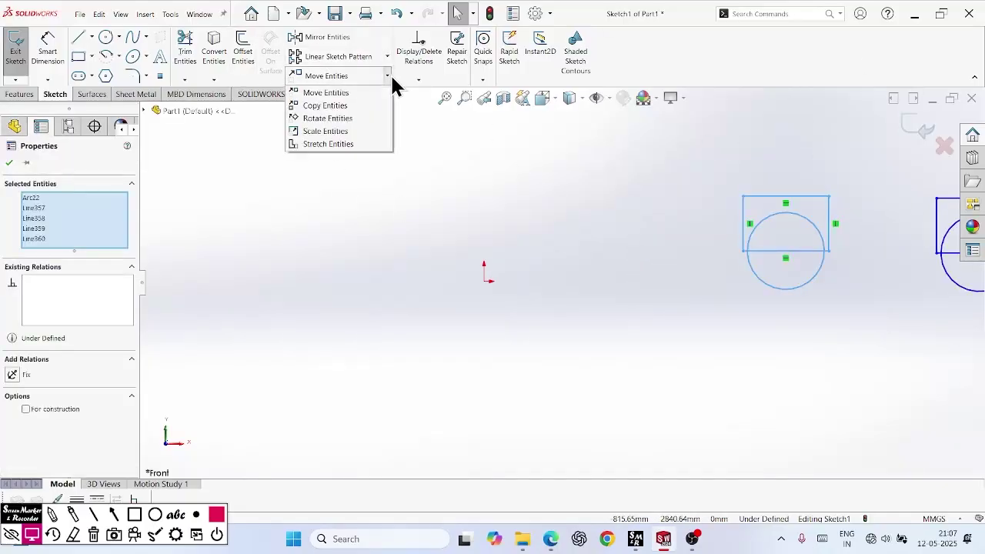
left_click(350, 104)
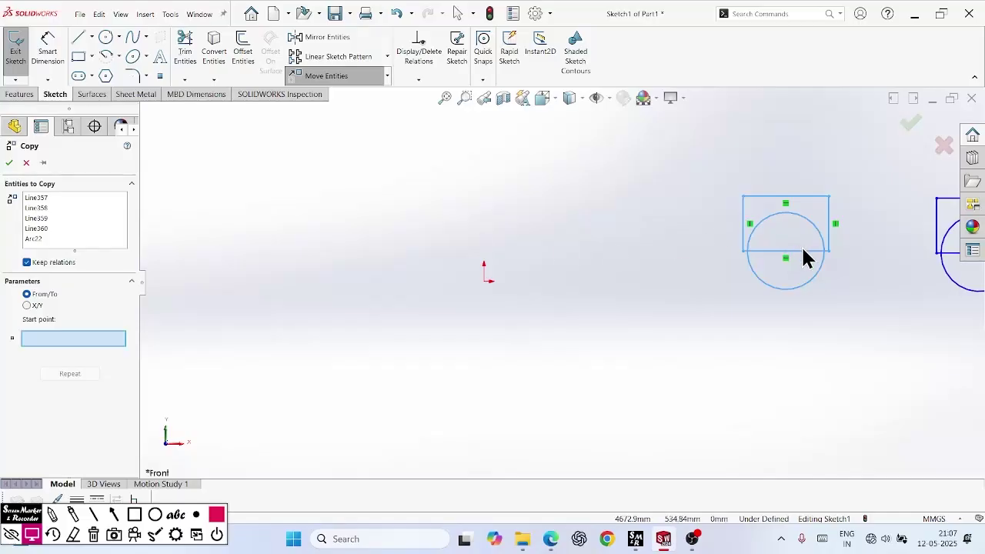
left_click(35, 306)
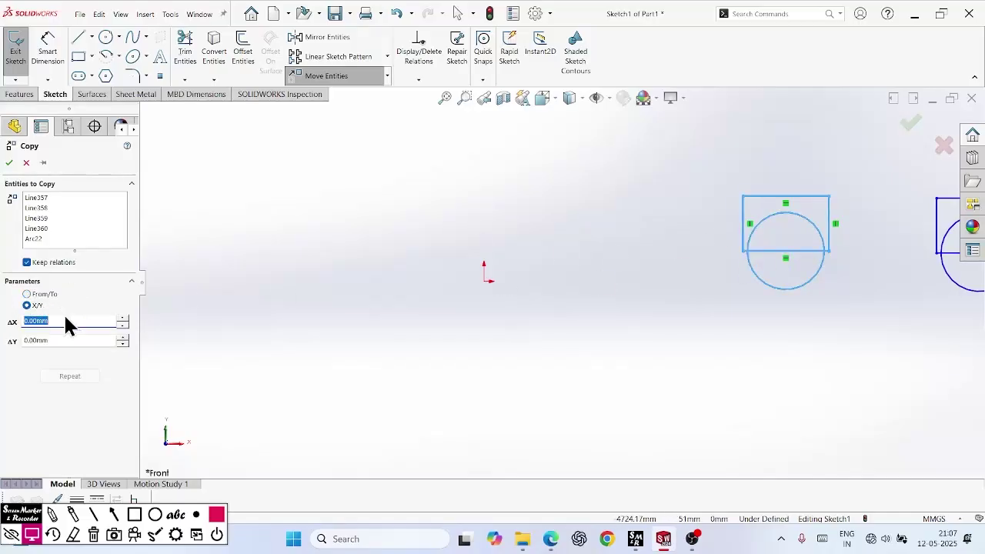
type("10")
key("Return")
type("10")
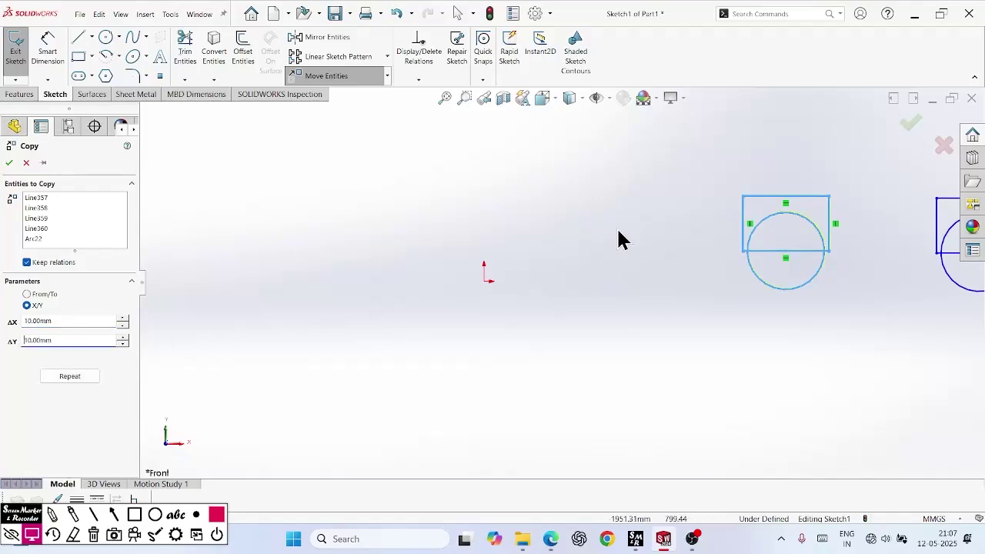
scroll(831, 227, "down", 3)
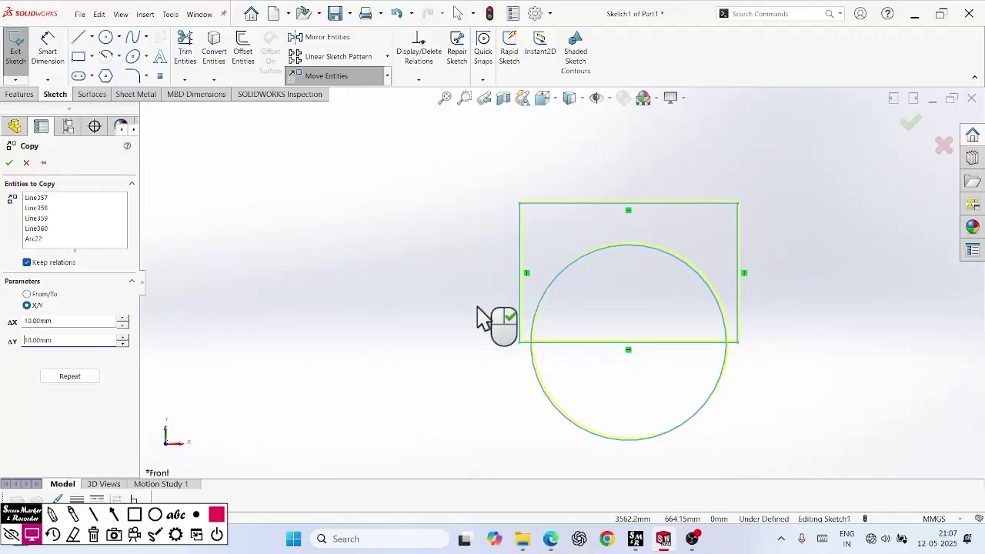
scroll(508, 313, "up", 3)
left_click(8, 163)
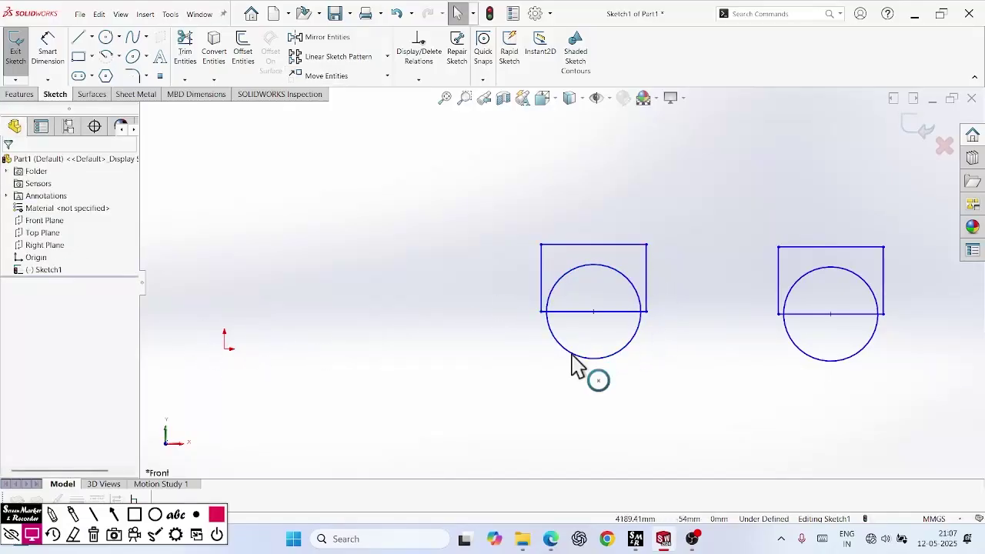
Dimension the horizontal distance from the origin to the nearer circle's centre and set it to 4000 mm
left_click(48, 48)
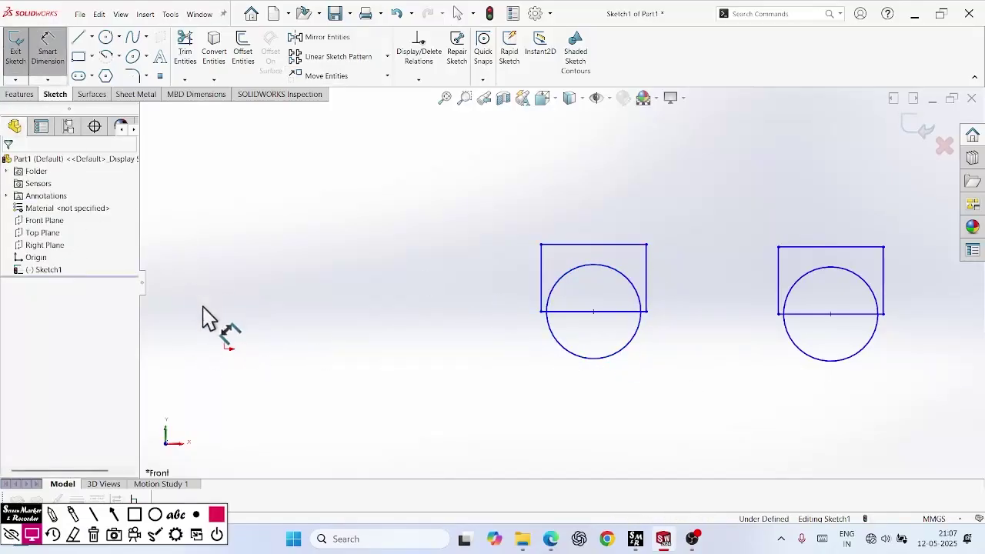
left_click(225, 348)
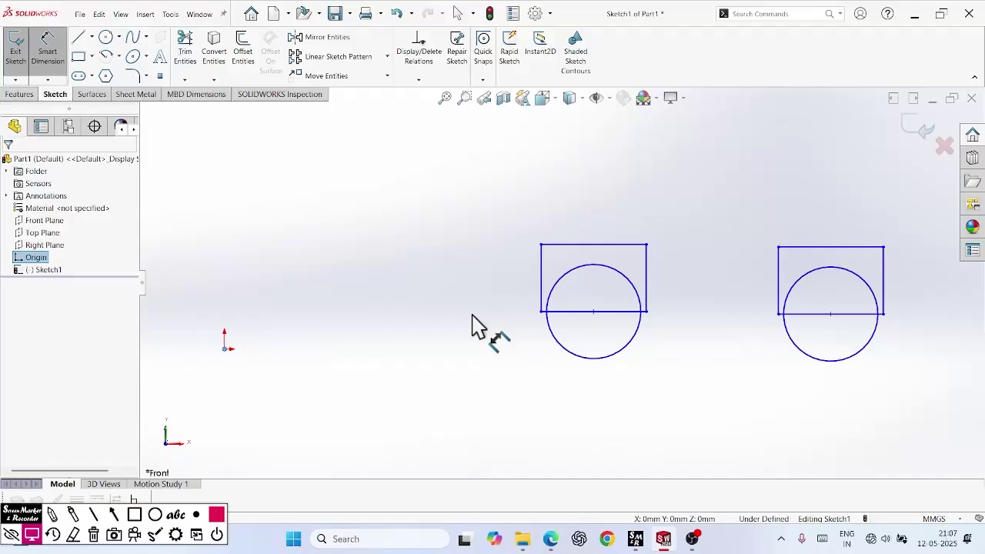
left_click(593, 314)
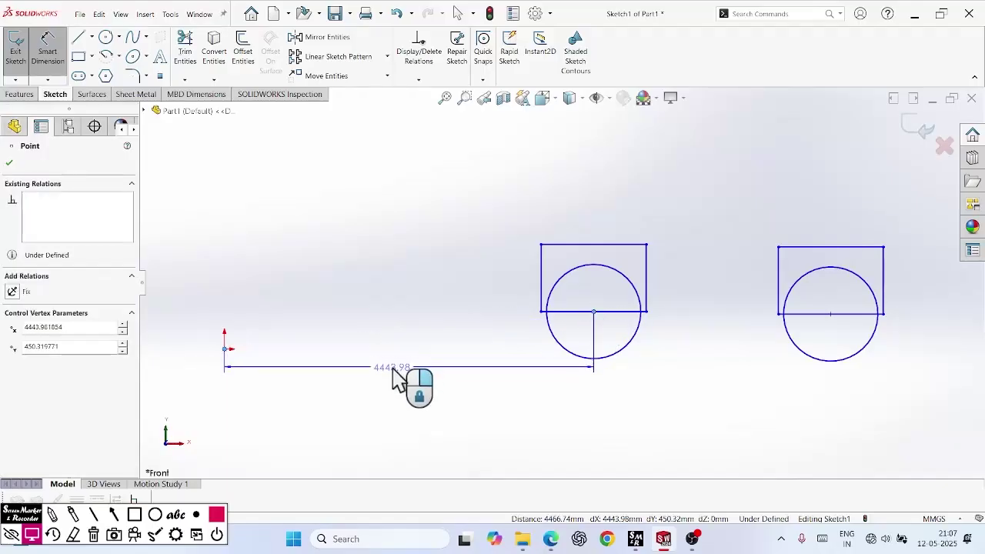
left_click(388, 396)
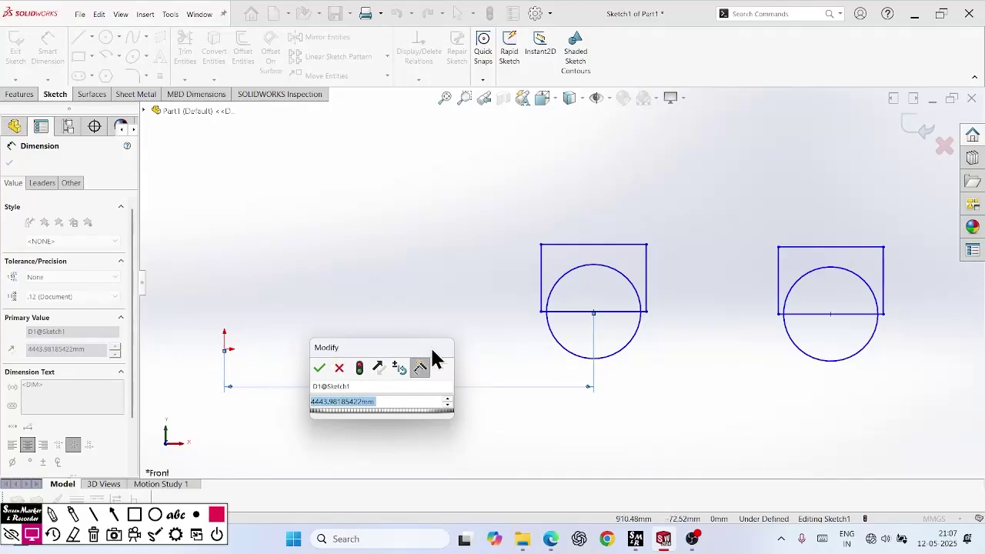
left_click(352, 401)
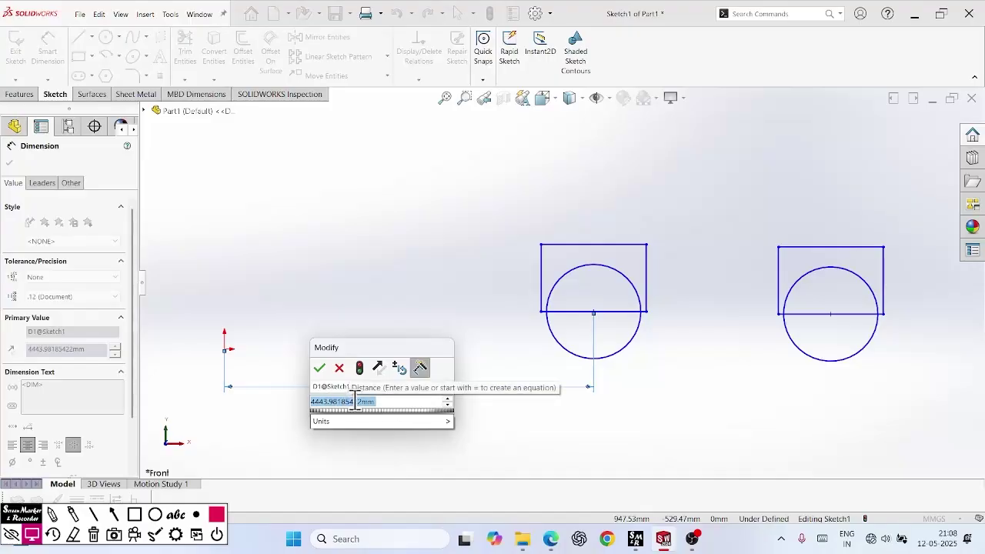
type("400")
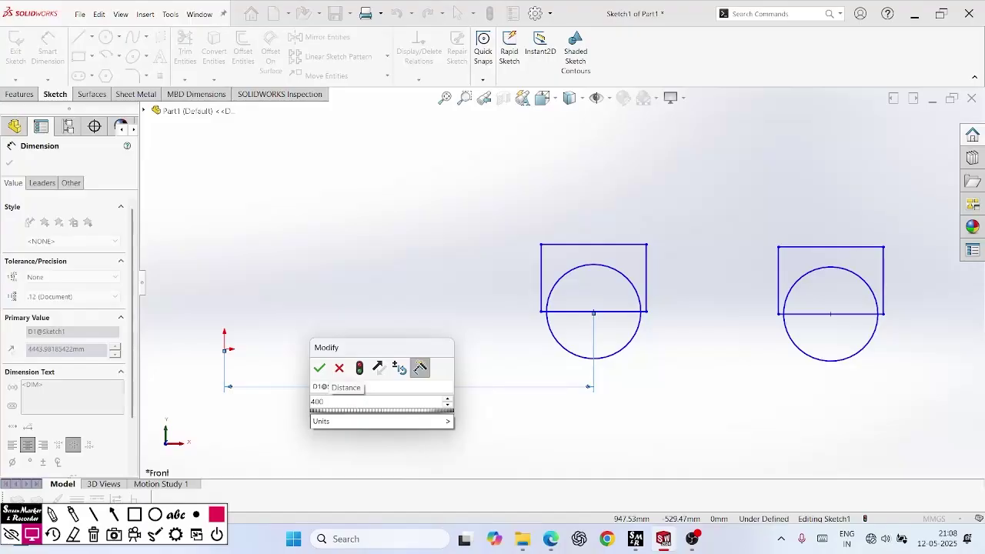
type("0")
key("Return")
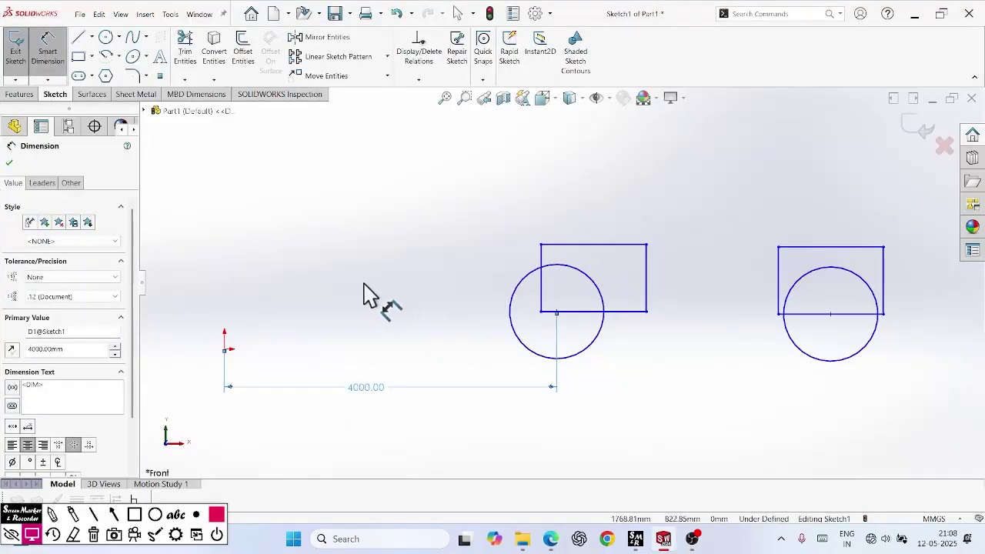
left_click(10, 164)
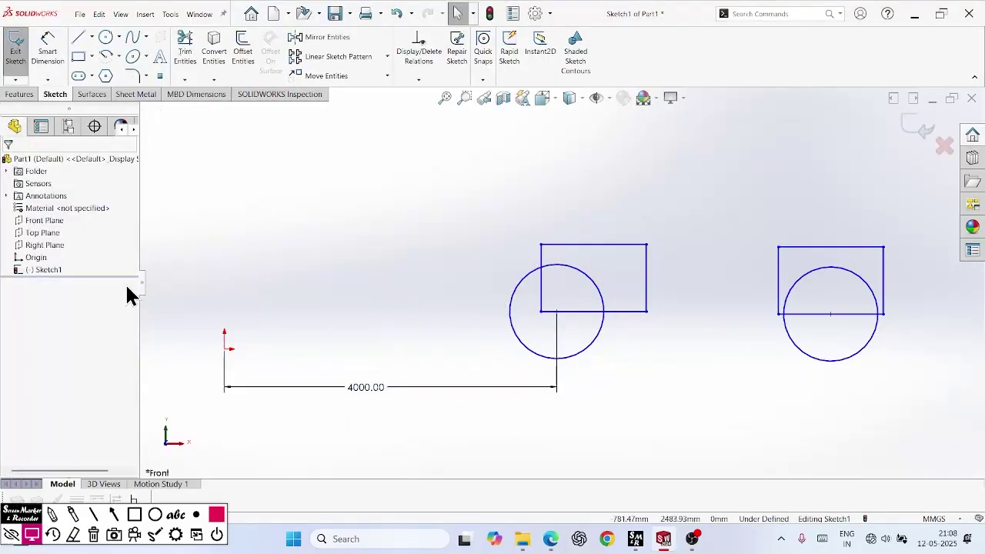
left_click(633, 313)
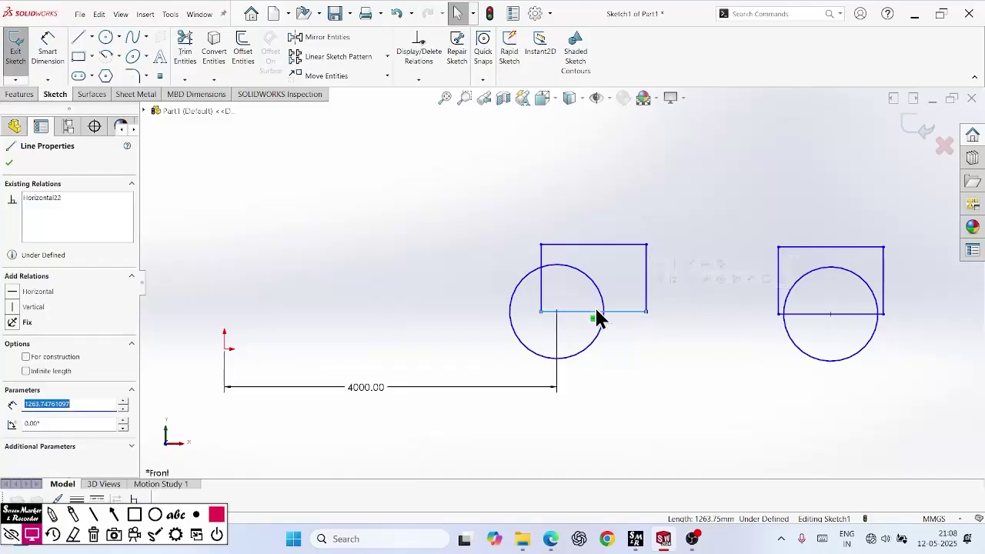
left_click(369, 304)
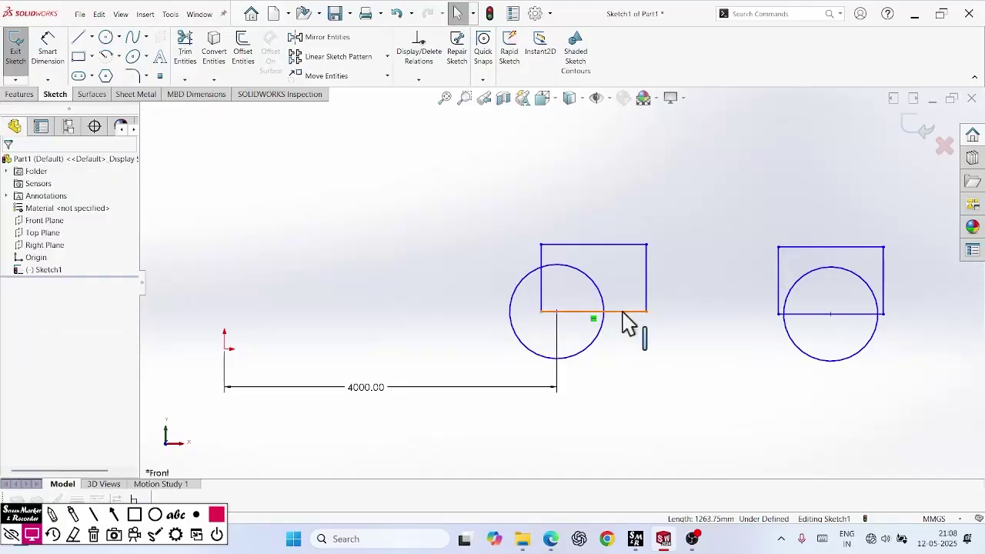
left_click(593, 312)
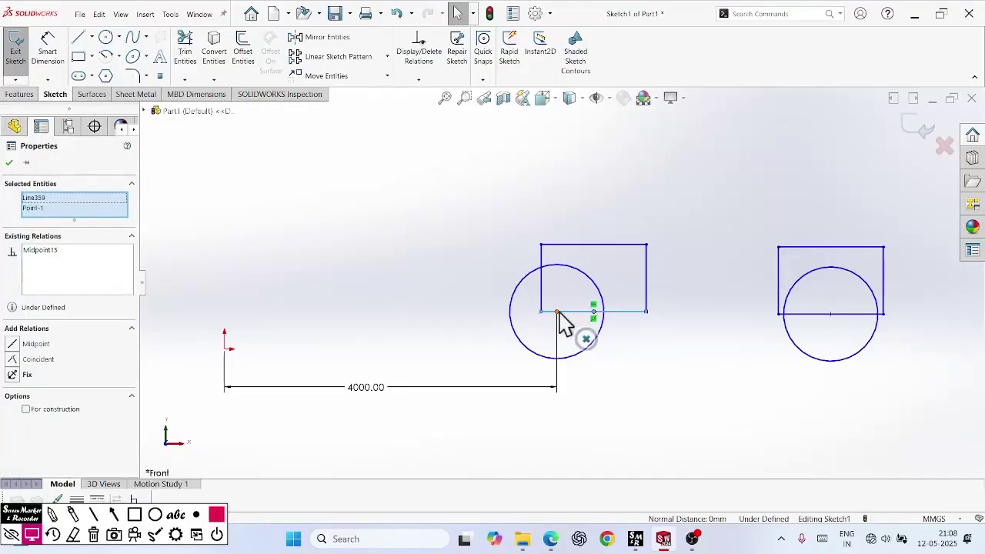
left_click(557, 312, "ctrl")
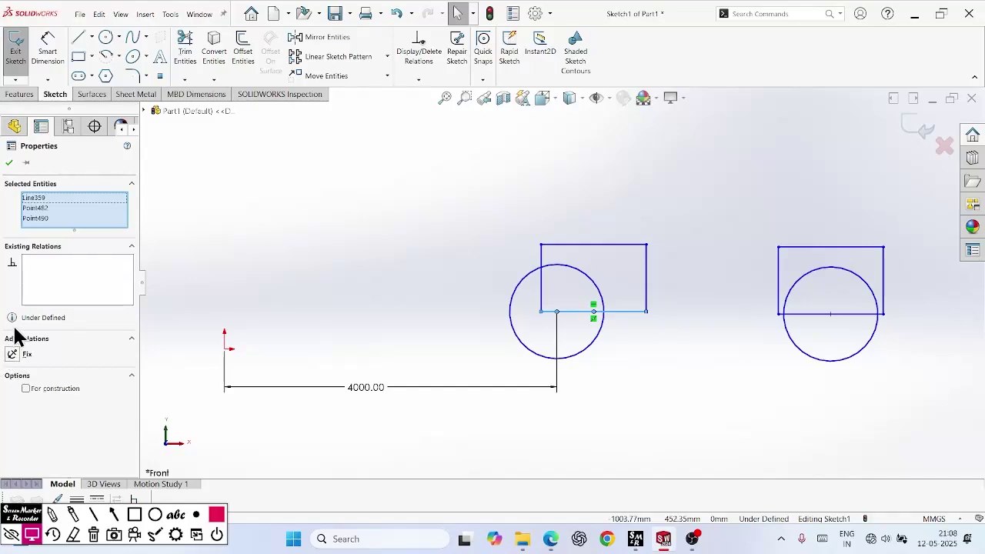
left_click(528, 297)
left_click(598, 337)
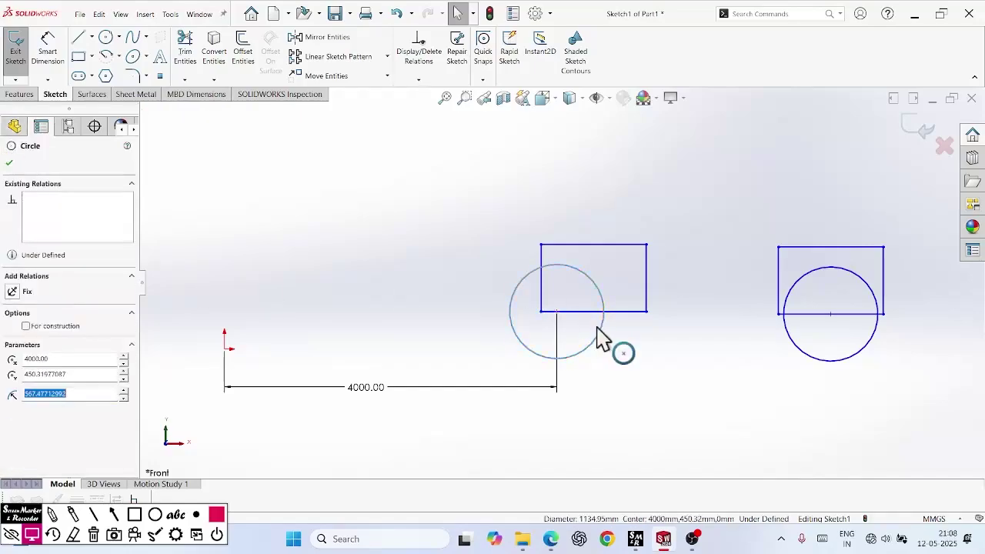
key("Escape")
Make the midpoint of the nearer rectangle's bottom edge coincident with the centre of its circle
left_click(605, 312)
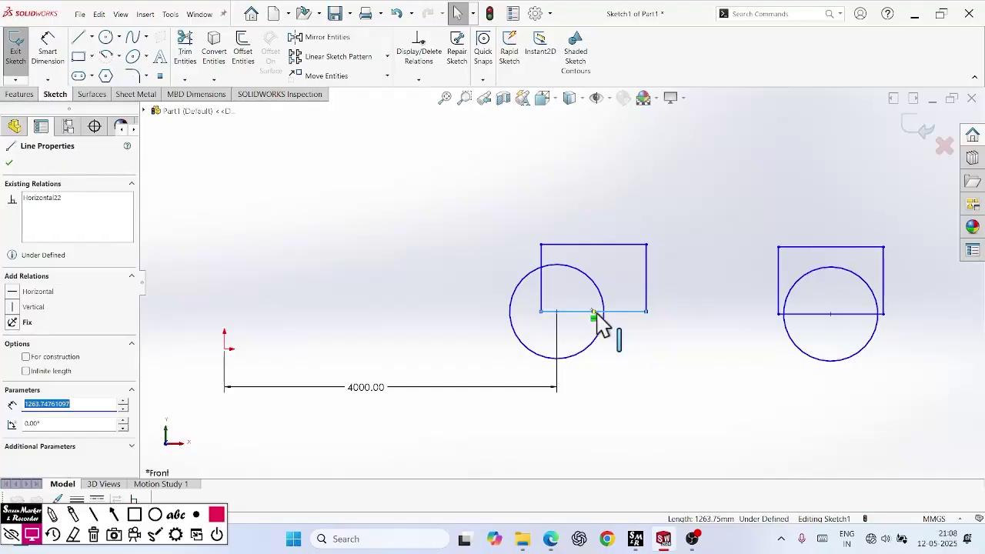
left_click(593, 312)
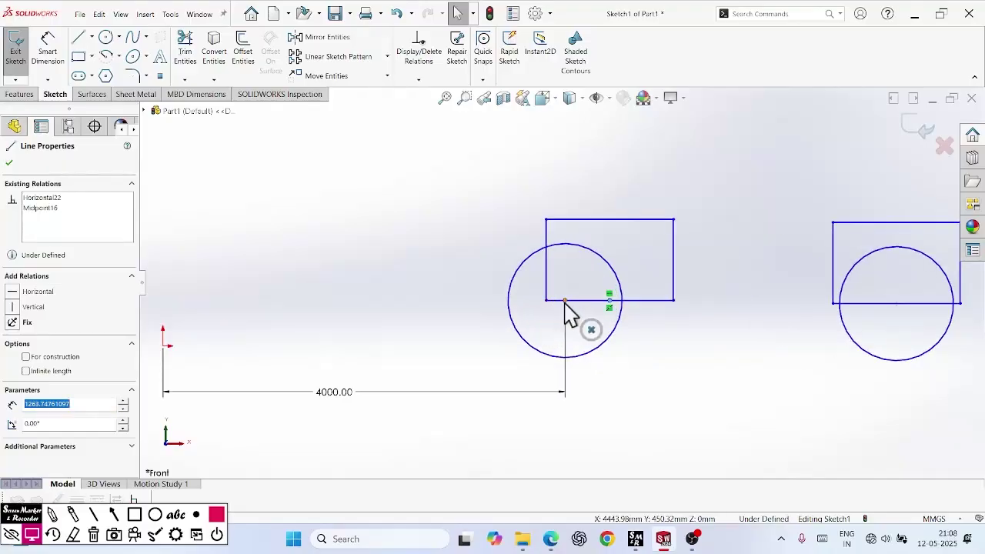
scroll(567, 315, "down", 4)
left_click(566, 295, "ctrl")
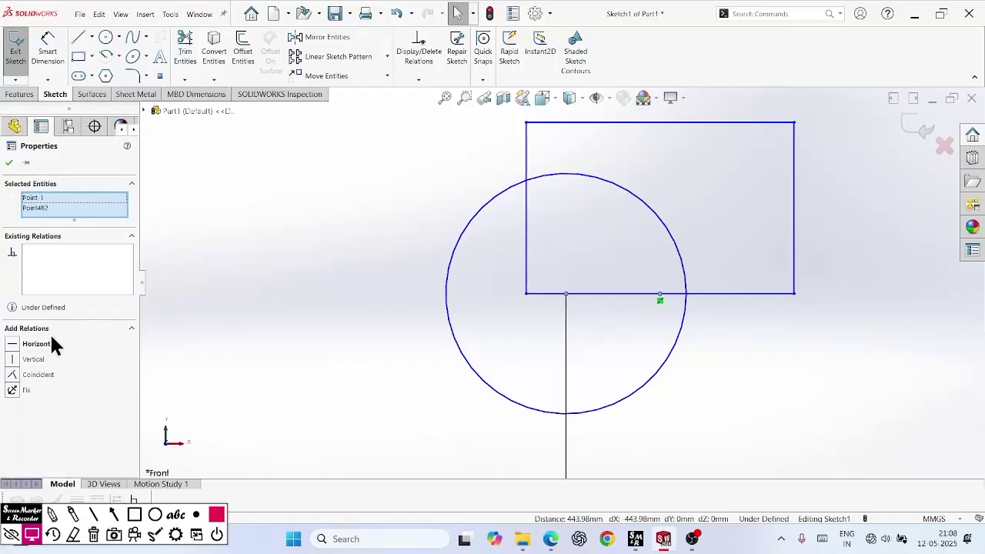
left_click(30, 375)
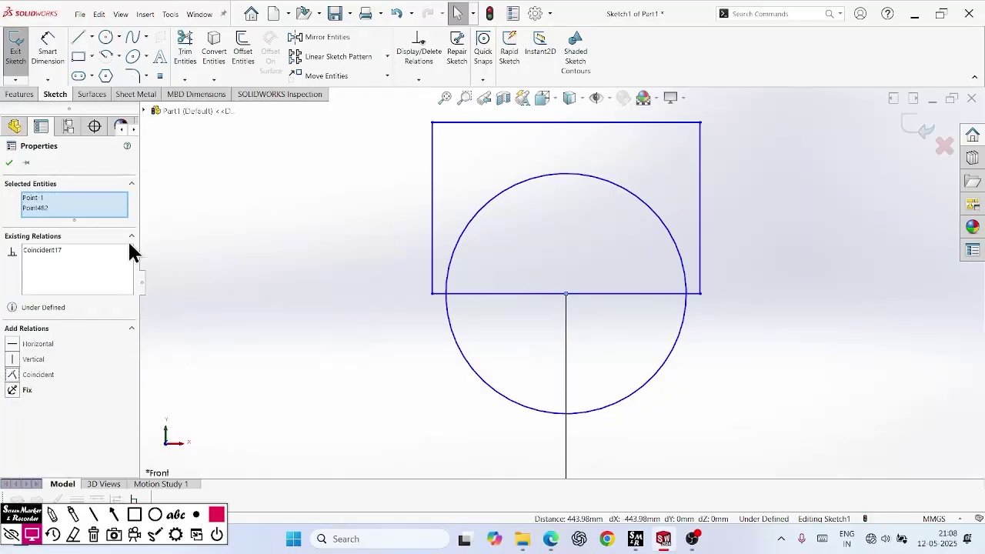
left_click(9, 162)
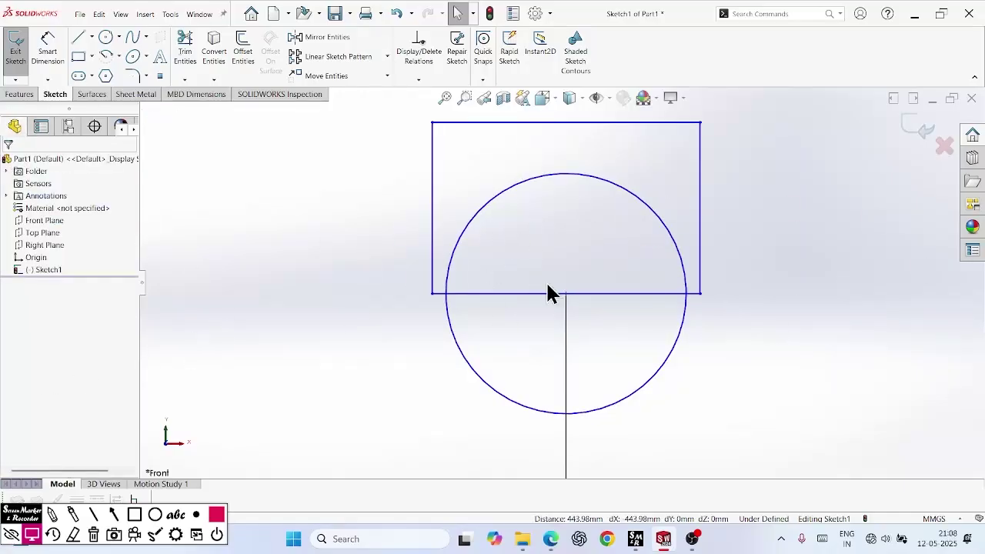
scroll(547, 293, "up", 4)
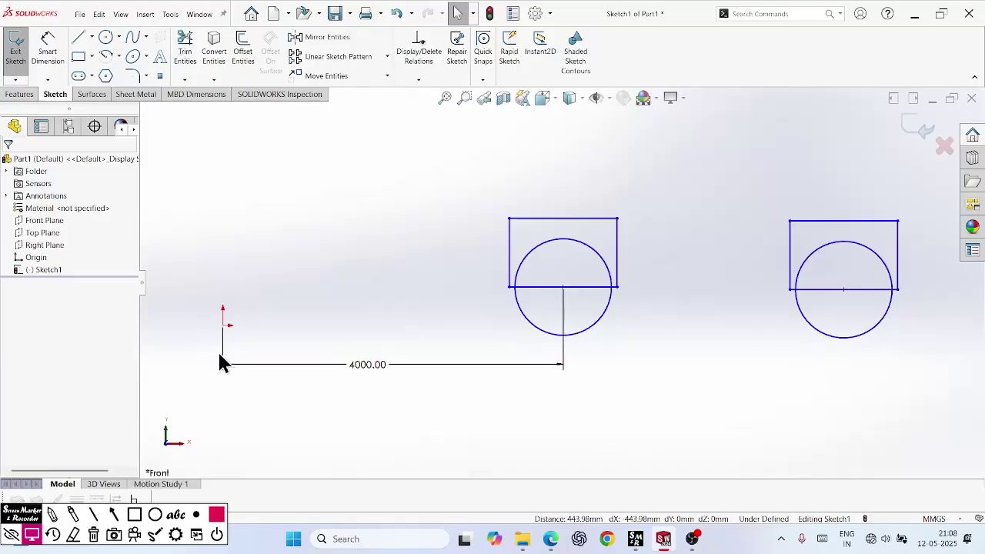
Dimension the vertical distance from the origin to the nearer circle's centre and set it to 450 mm
left_click(40, 73)
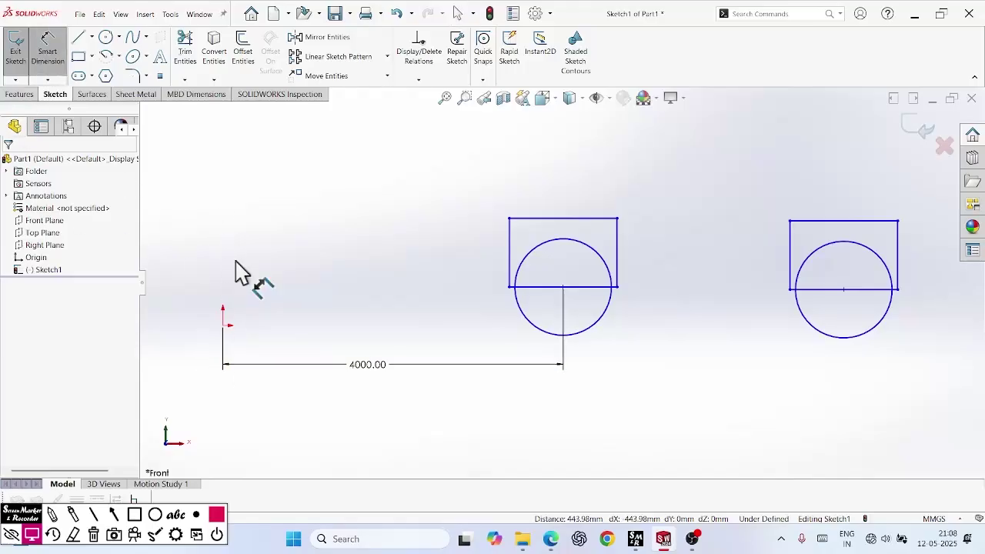
left_click(223, 325)
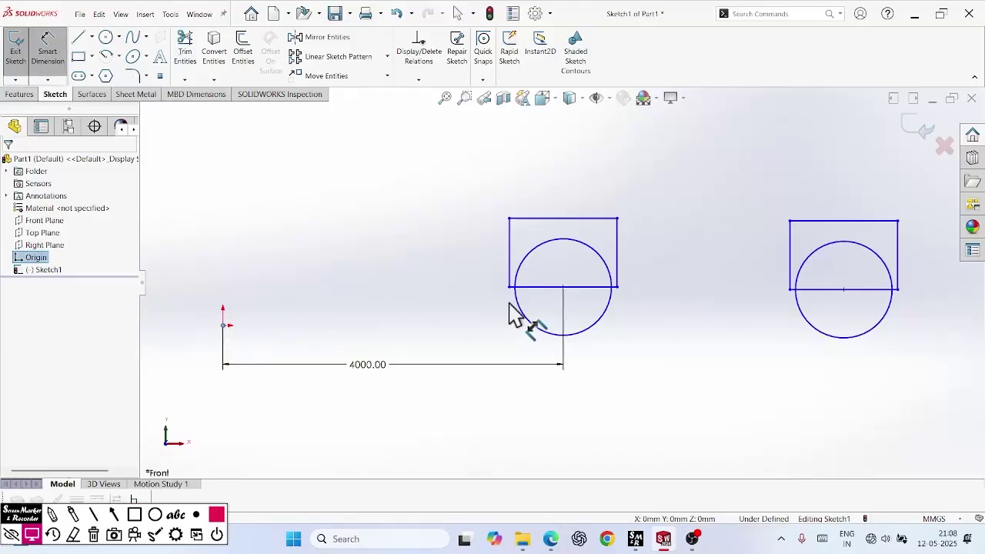
left_click(563, 288)
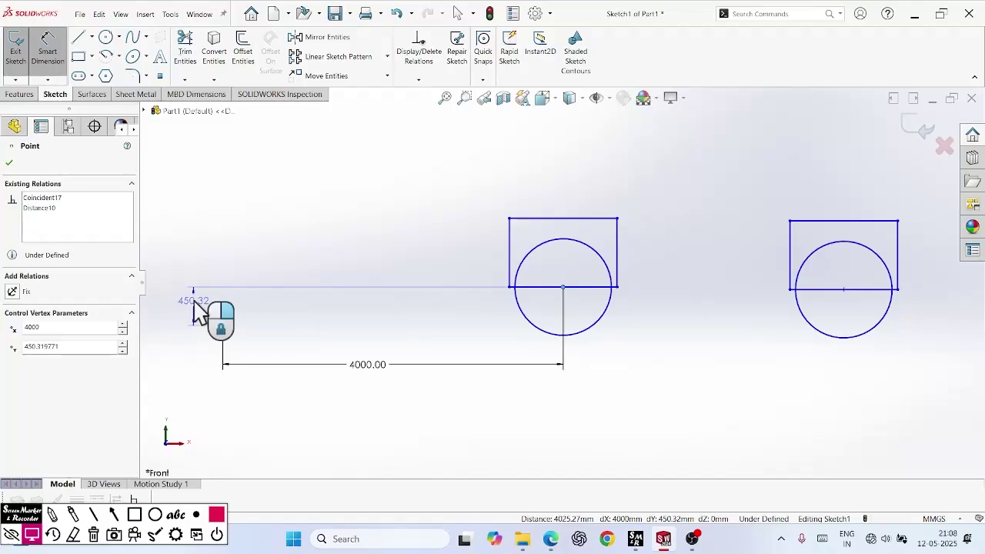
left_click(198, 311)
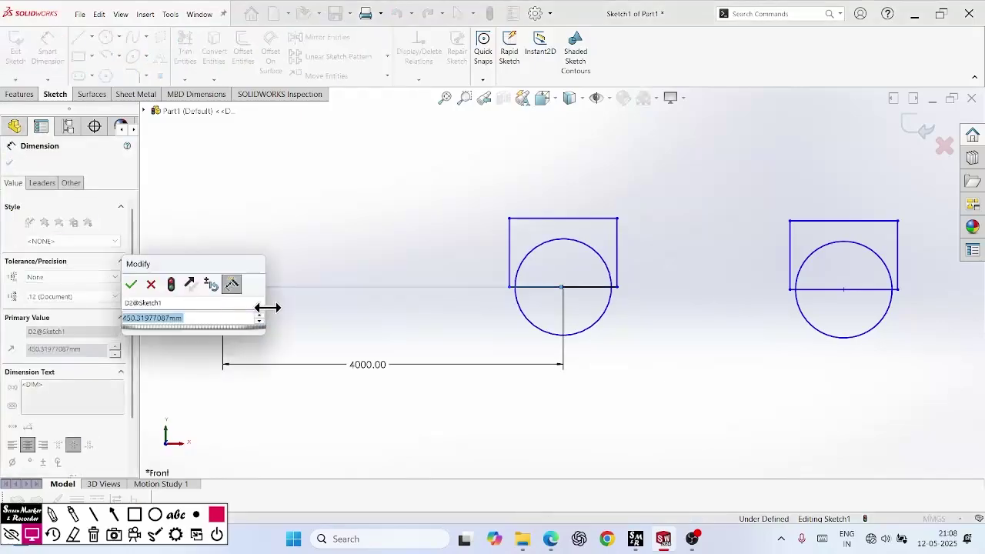
type("450")
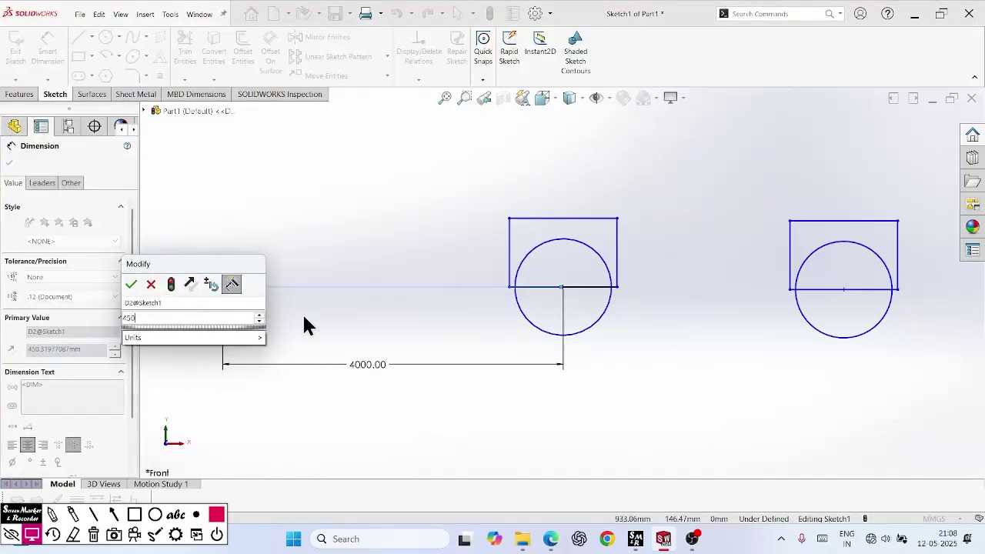
key("Return")
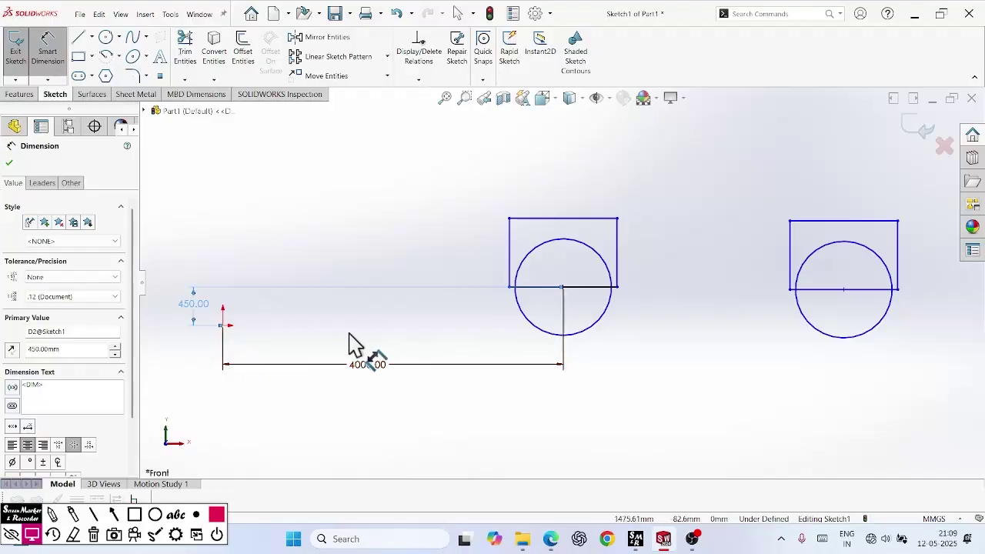
left_click(9, 163)
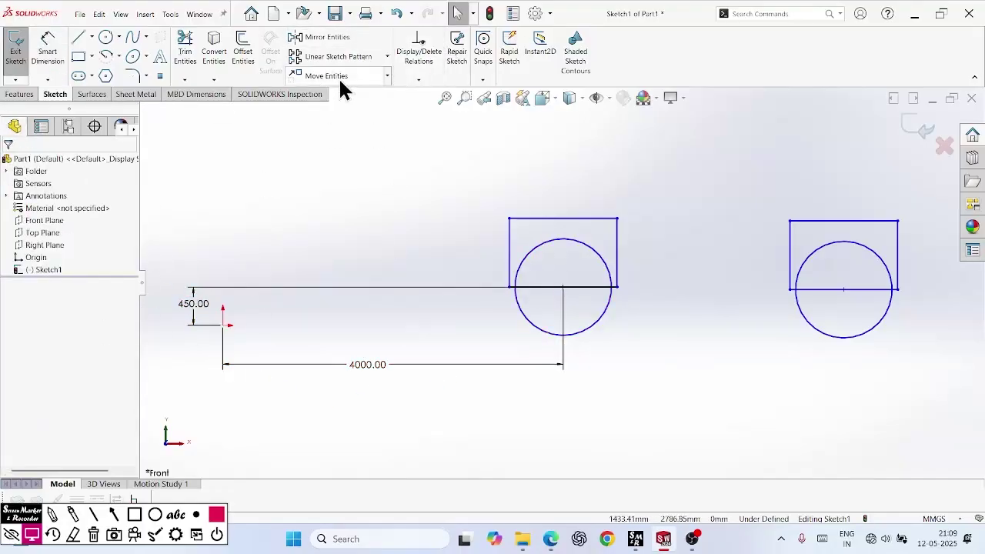
Start copying the rectangle and circle nearest the origin, with offsets of 4000 mm in X and 450 mm in Y
left_click_drag(680, 331, 660, 377)
left_click(286, 313)
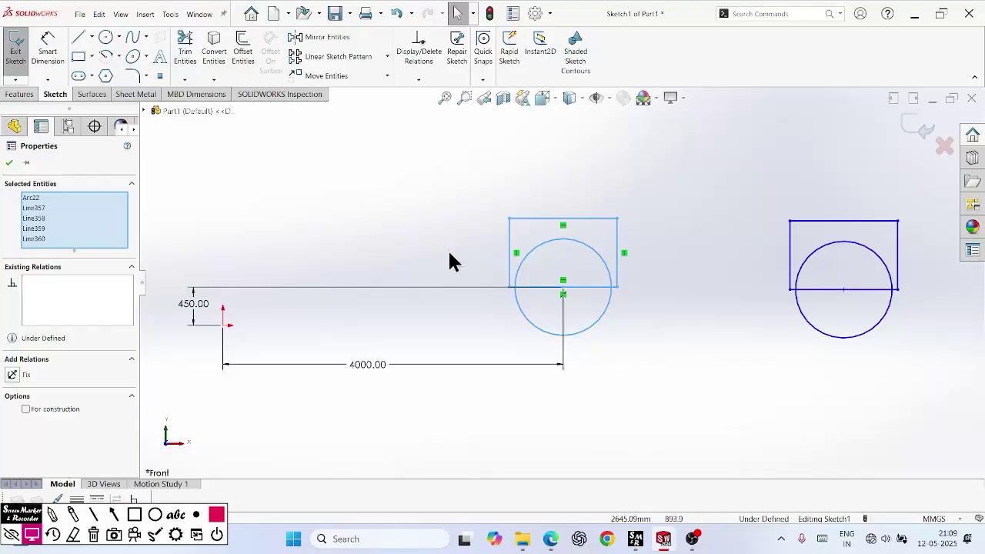
left_click(387, 77)
left_click(344, 107)
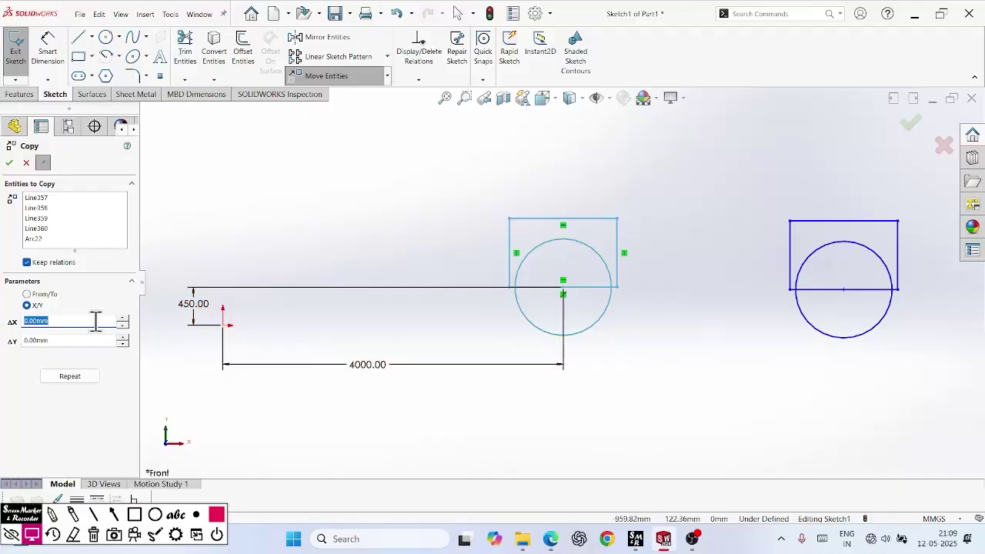
type("4000")
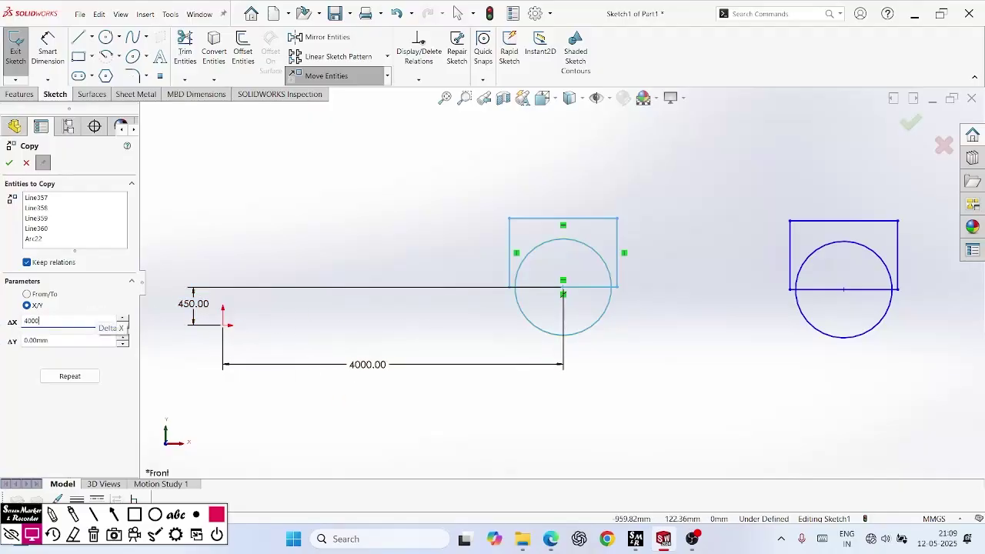
left_click(78, 340)
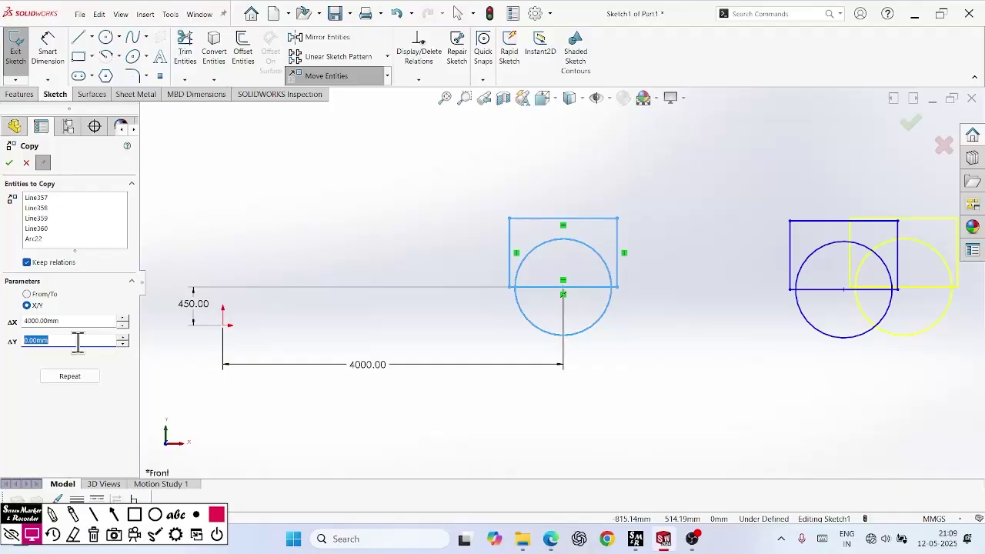
type("450")
Reverse the copy offsets to -4000 mm in X and -450 mm in Y and create the copy at the origin
left_click(27, 322)
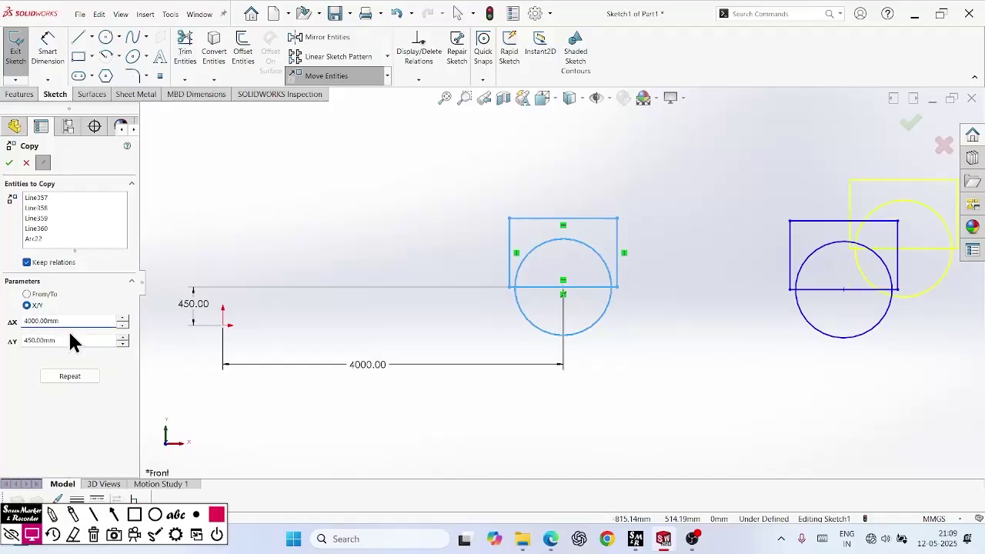
left_click(30, 341)
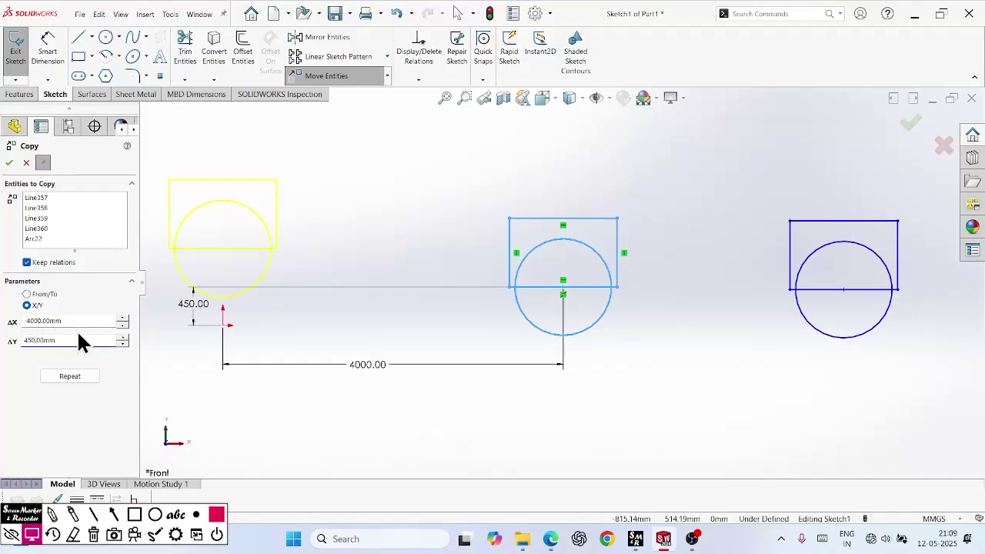
type("-")
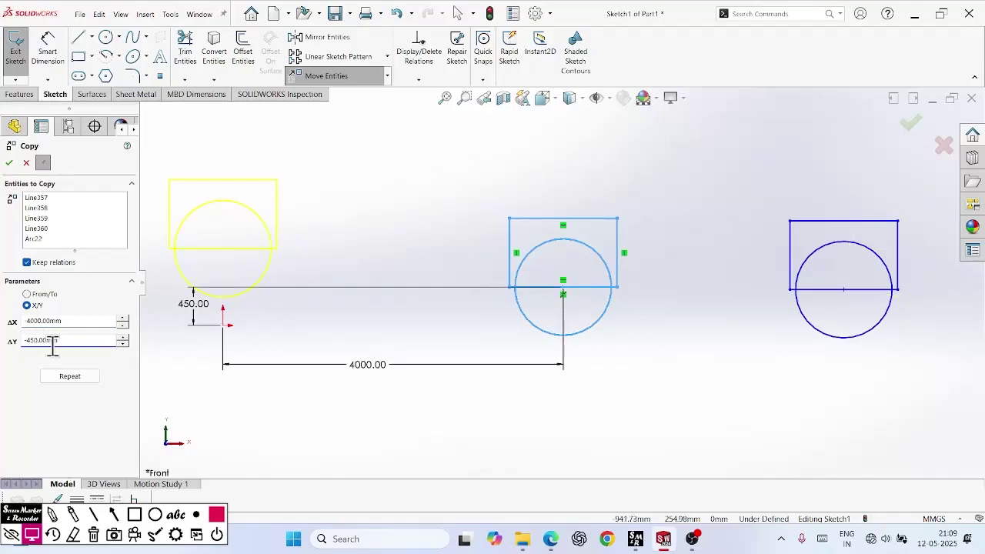
left_click(82, 320)
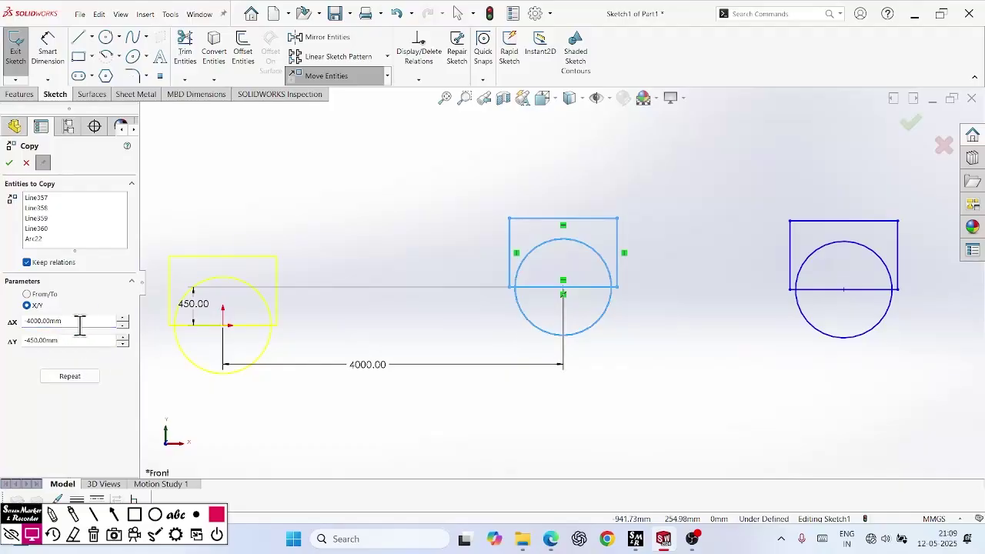
left_click(9, 162)
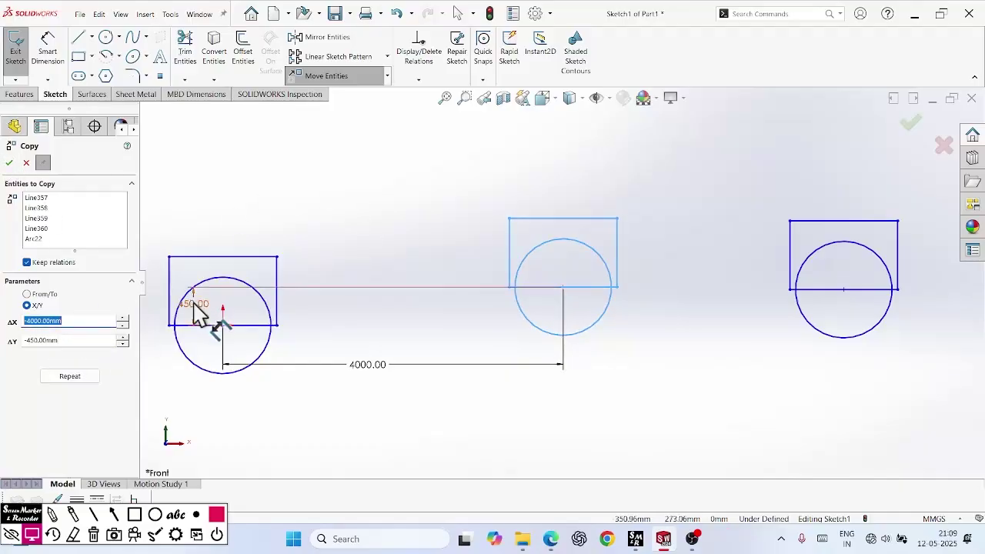
Close the Copy command and delete the 450 mm and 4000 mm dimensions that start at the origin
scroll(197, 317, "down", 5)
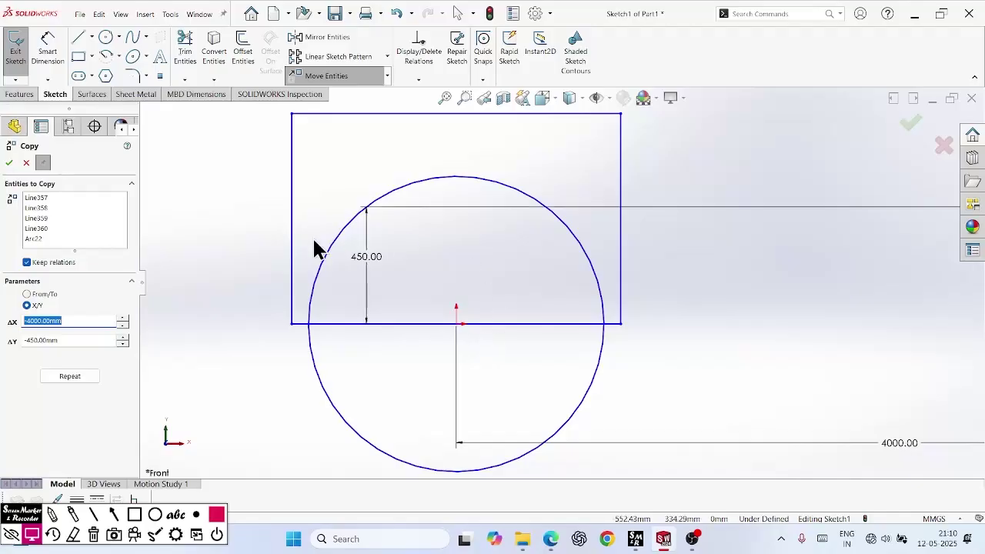
scroll(552, 316, "down", 3)
scroll(559, 278, "up", 3)
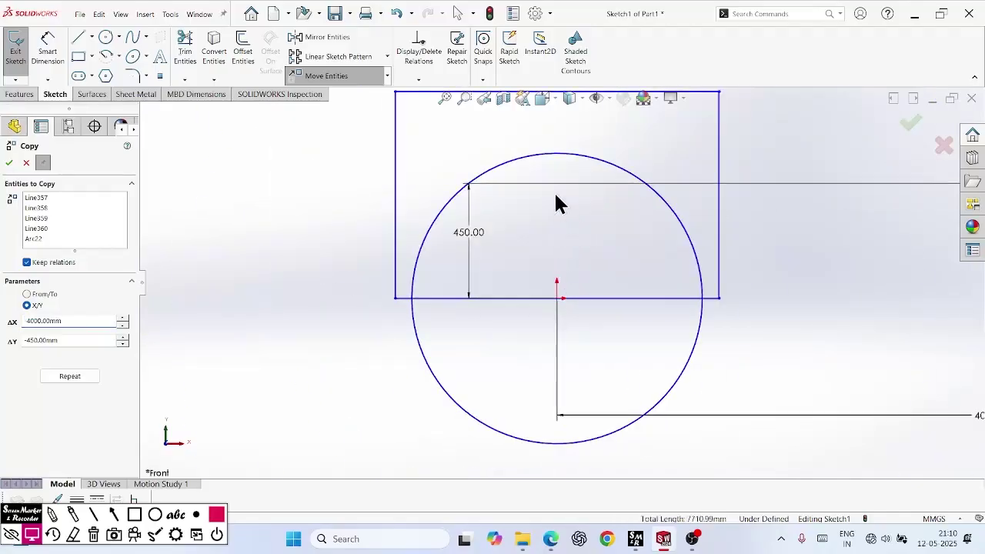
left_click(531, 184)
right_click(465, 230)
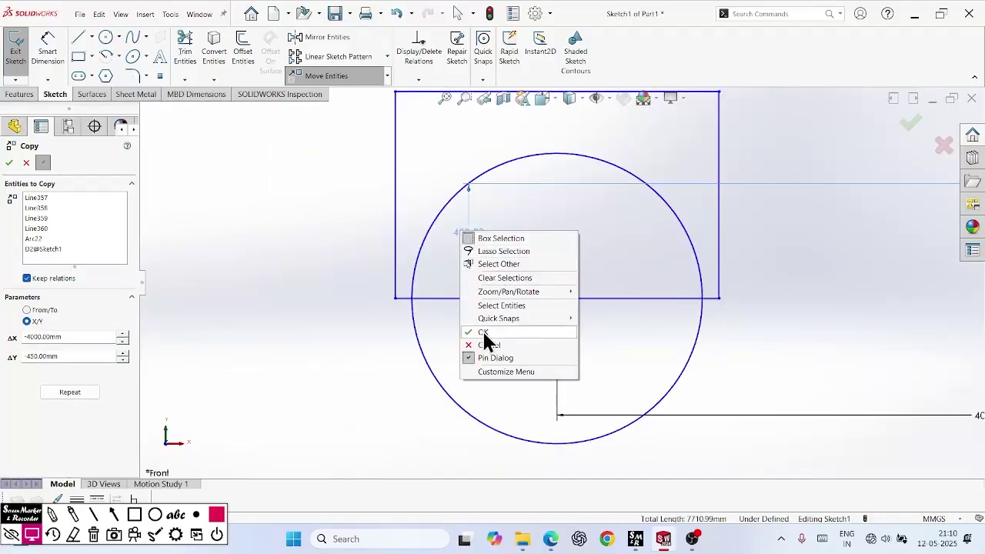
left_click(483, 332)
right_click(471, 232)
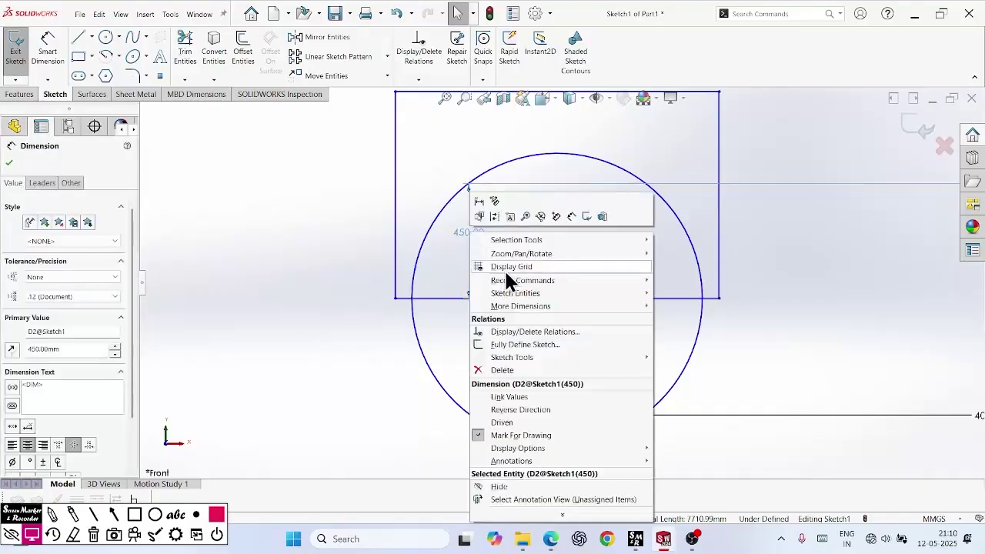
left_click(501, 369)
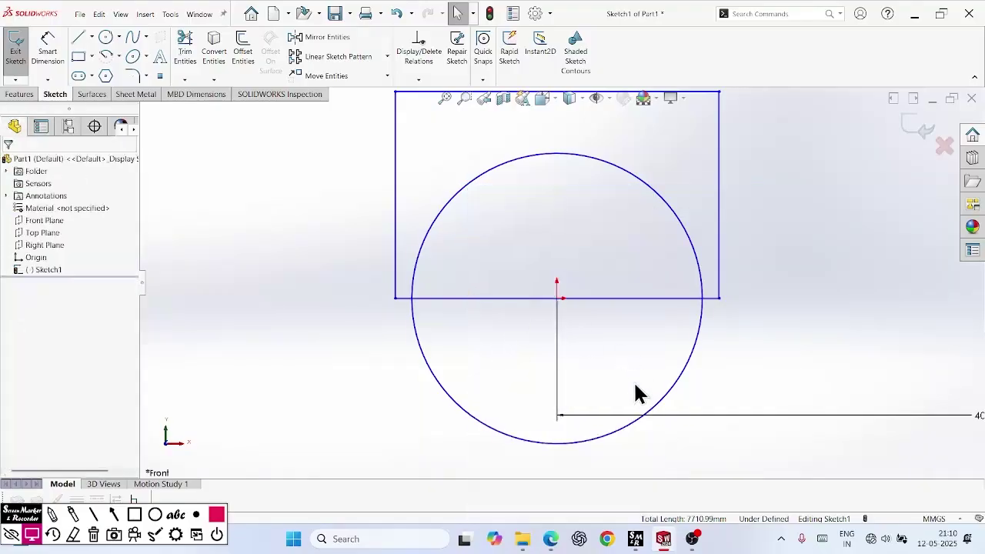
left_click(710, 416)
right_click(710, 419)
left_click(714, 376)
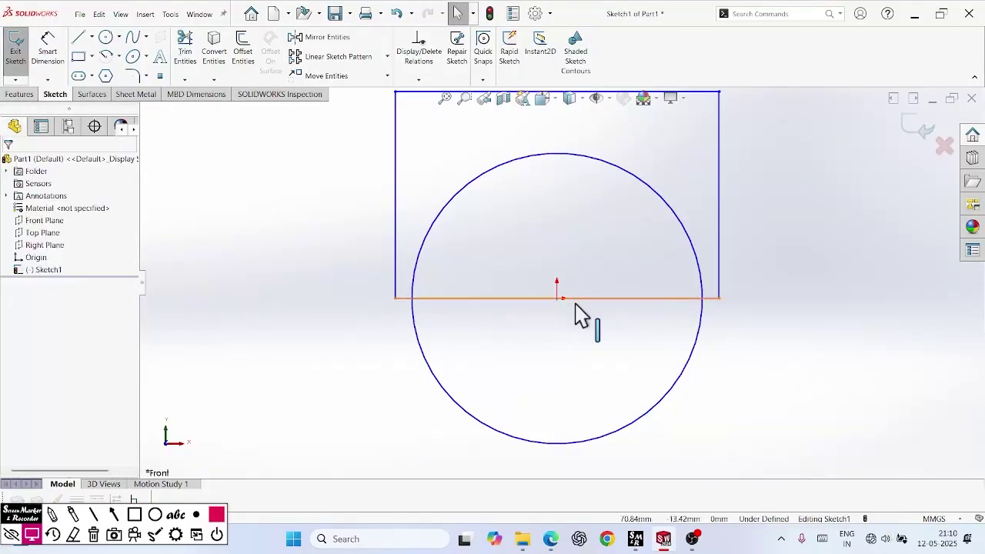
Examine the copied rectangle's bottom edge and the copied circle's centre point for their relations and position at the origin
scroll(582, 315, "down", 10)
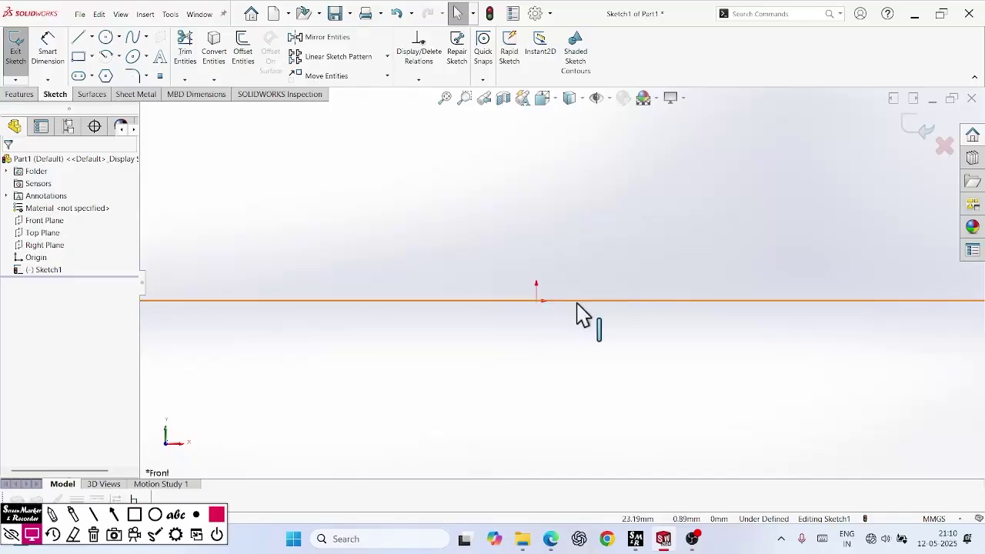
left_click(561, 301)
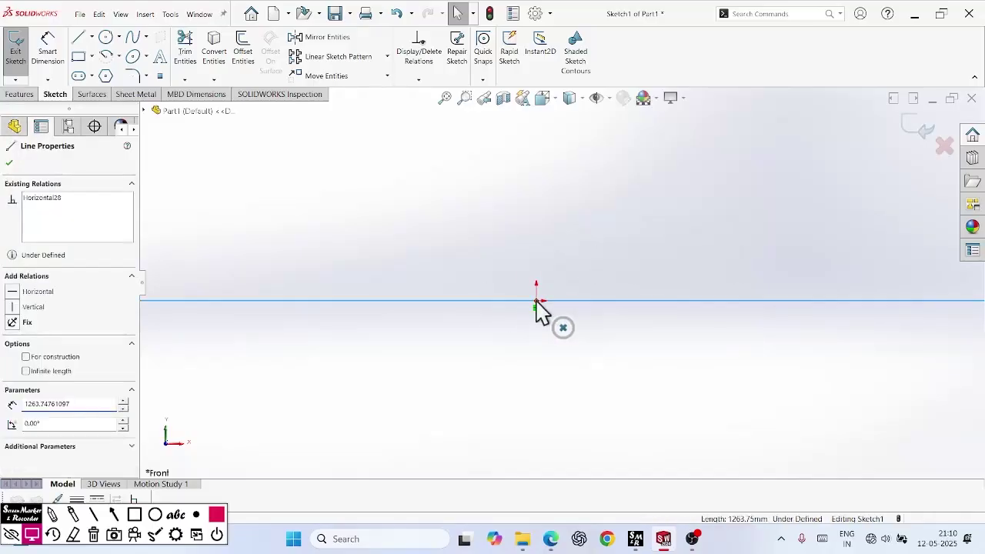
left_click(537, 301)
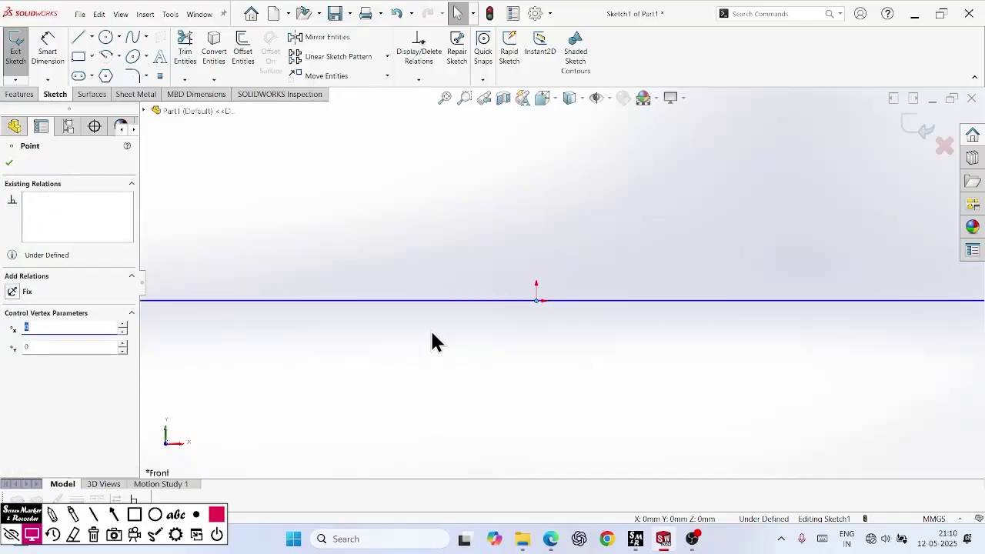
key("f")
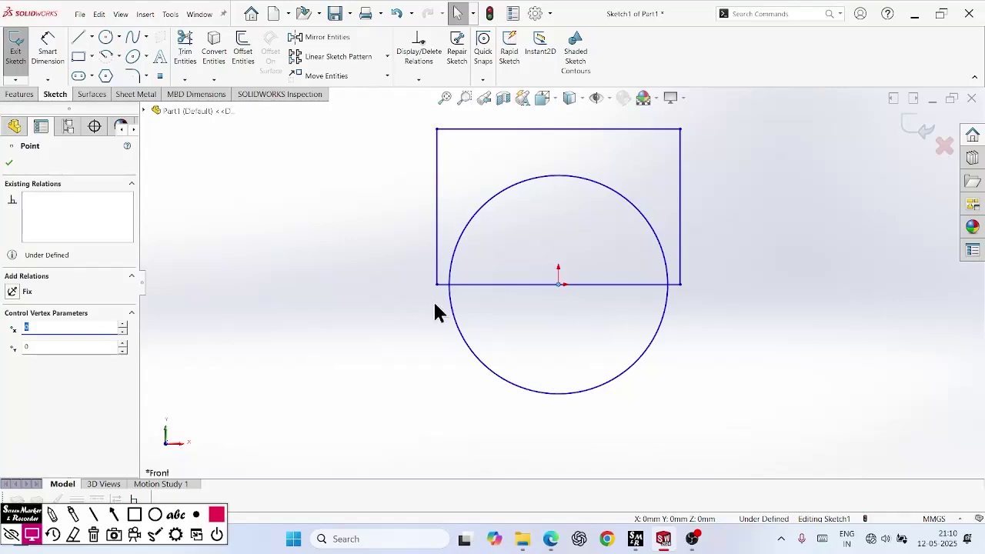
key("z")
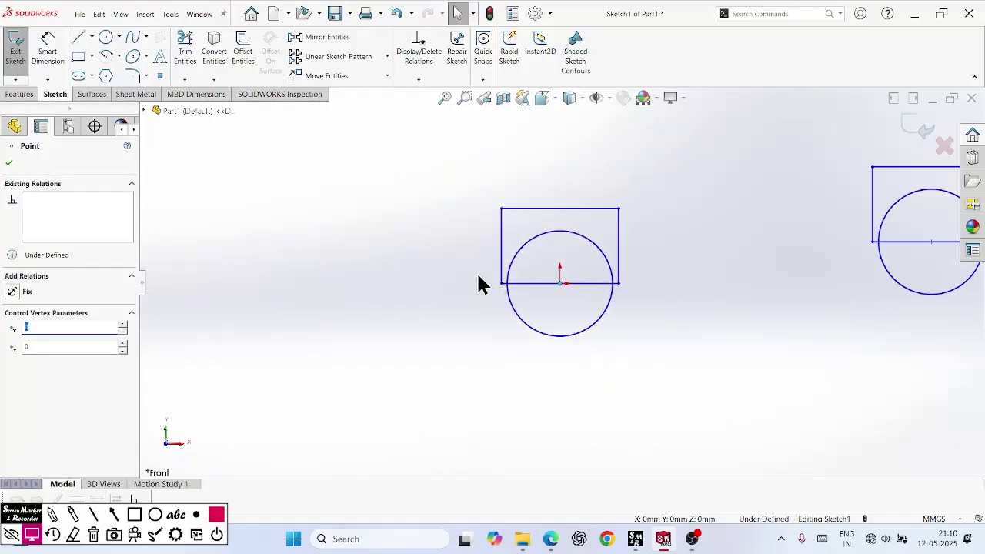
key("z")
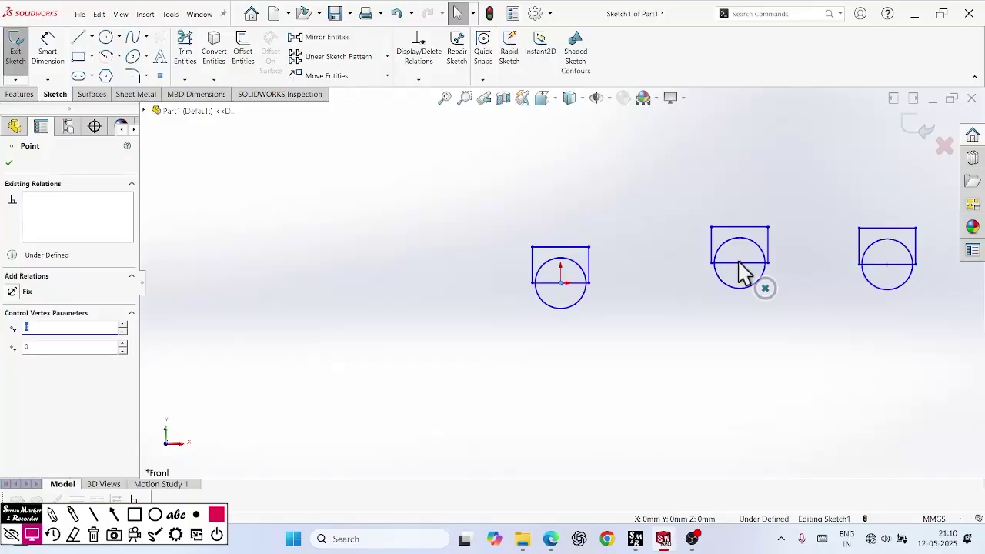
left_click(35, 56)
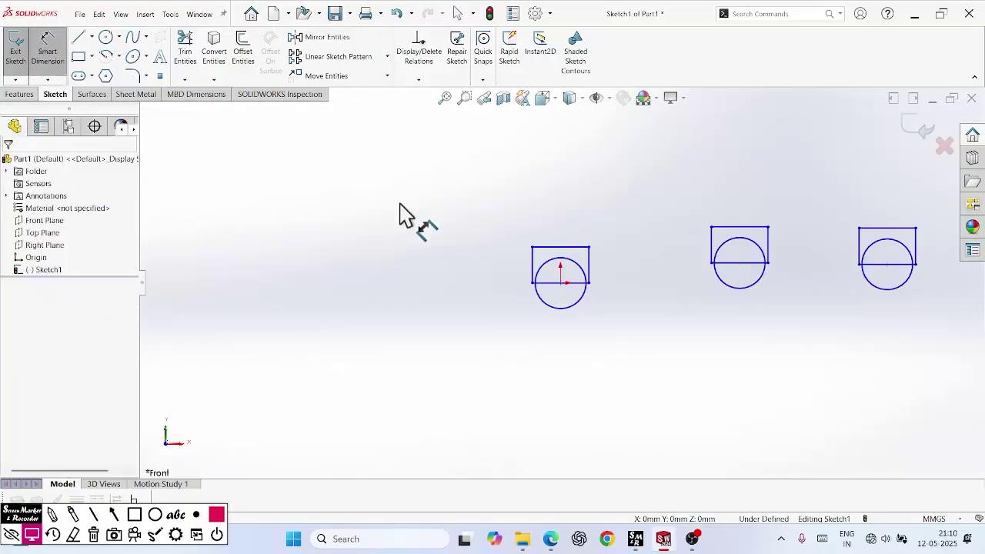
left_click(740, 263)
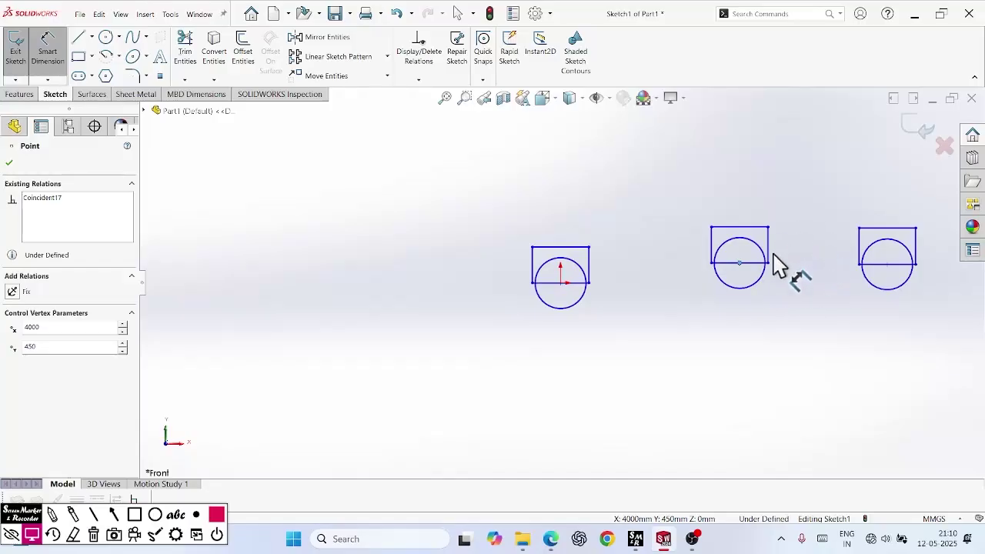
left_click(10, 162)
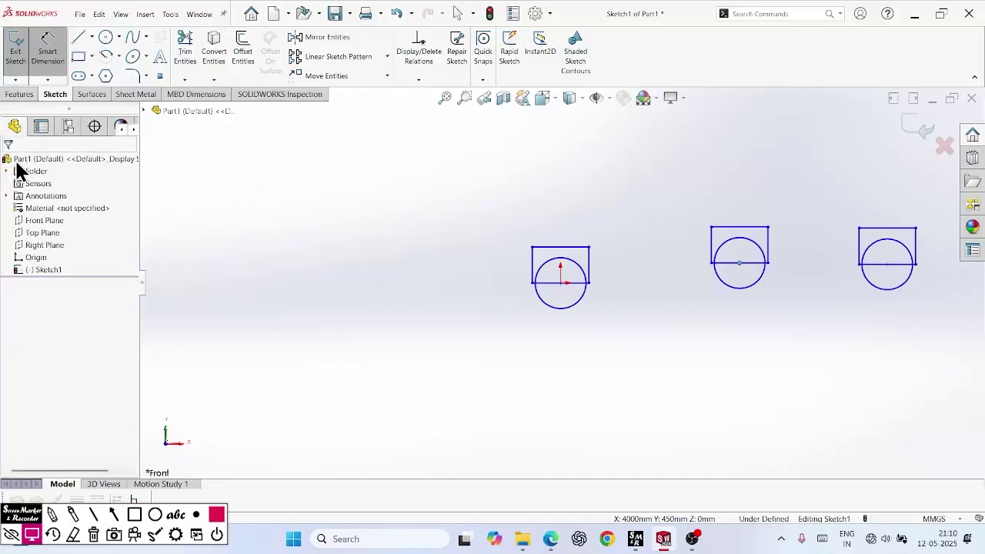
Place a sketch point between the middle and far shapes, about 1688 mm across and 359 mm up from the middle circle's centre
left_click(158, 78)
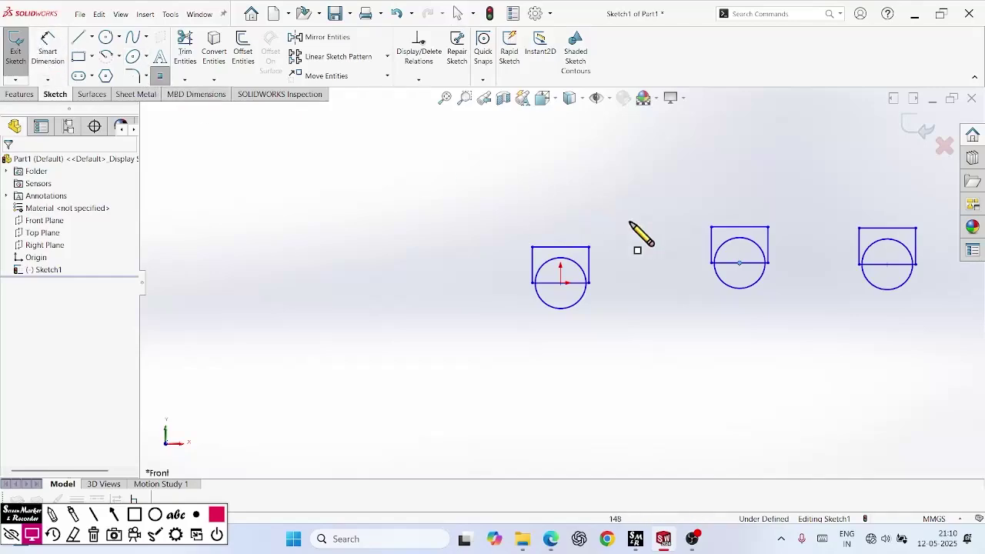
left_click(814, 247)
right_click(719, 332)
left_click(743, 339)
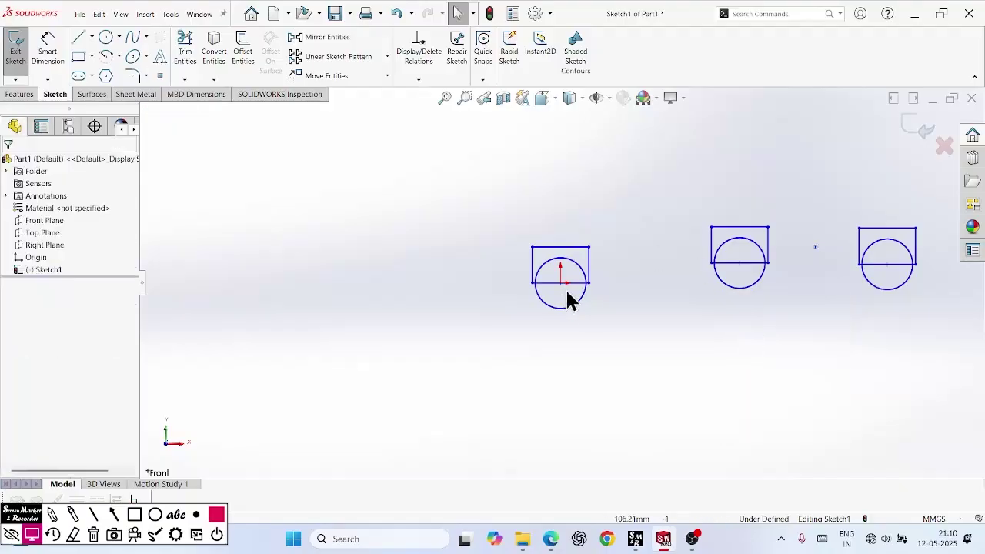
Dimension the horizontal distance from the middle circle's centre to the sketch point and set it to 50 mm
left_click(59, 77)
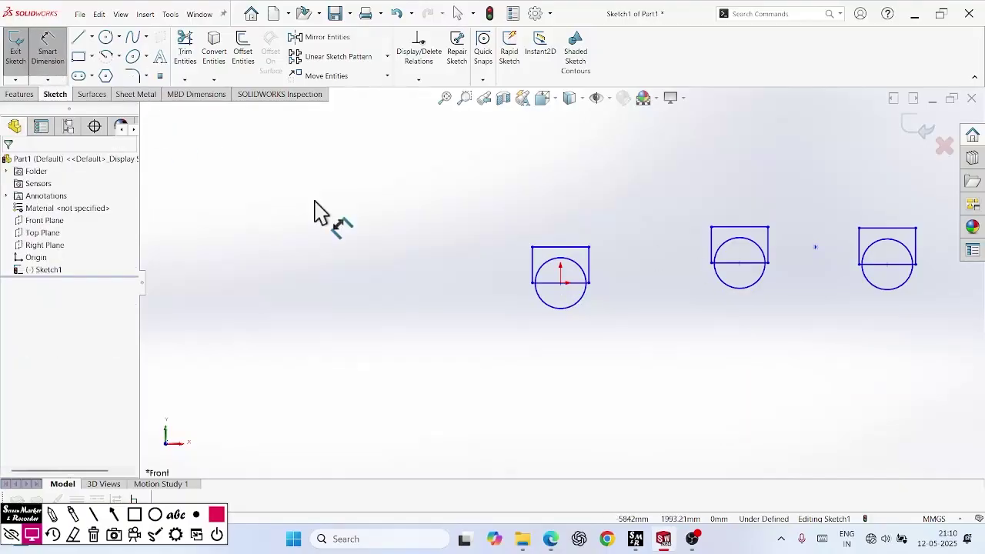
left_click(740, 263)
left_click(815, 248)
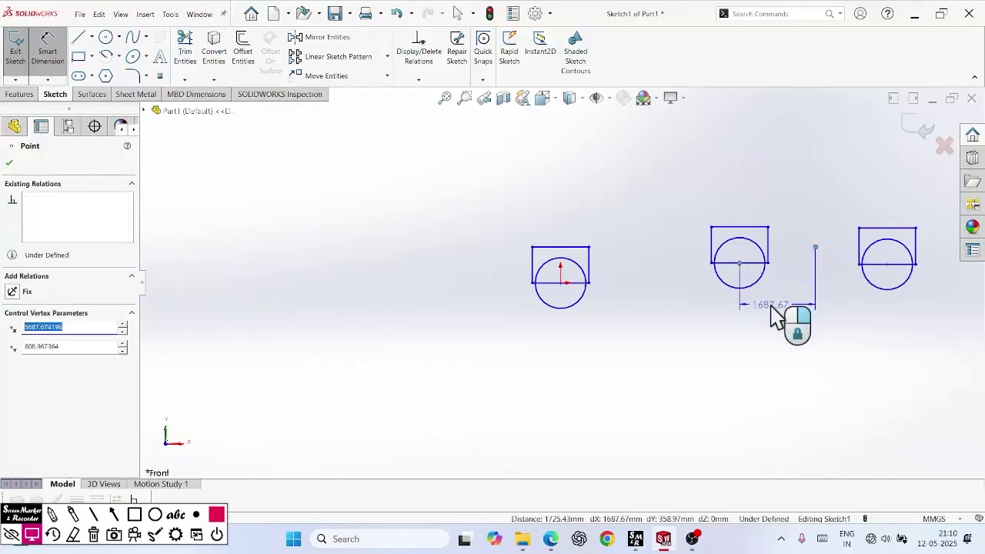
left_click(719, 363)
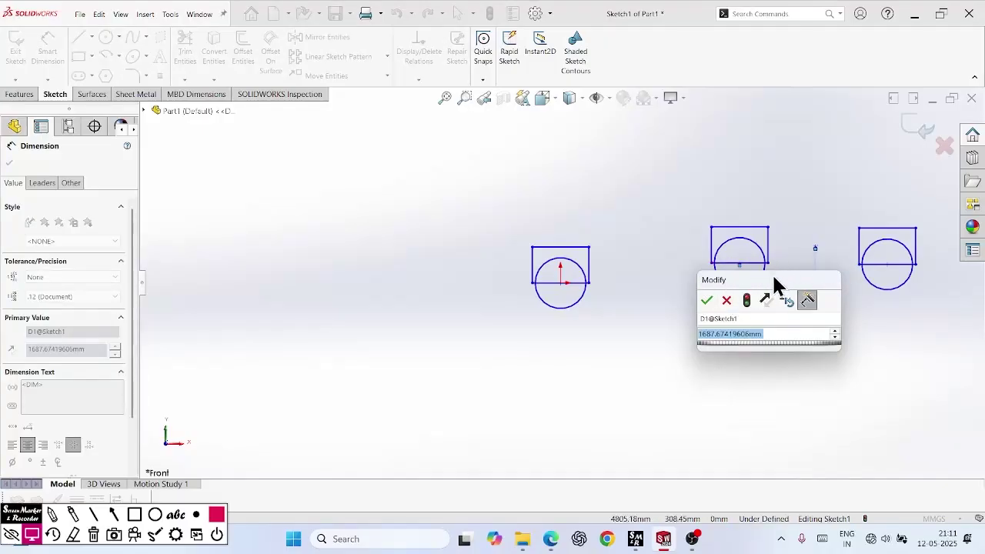
type("50")
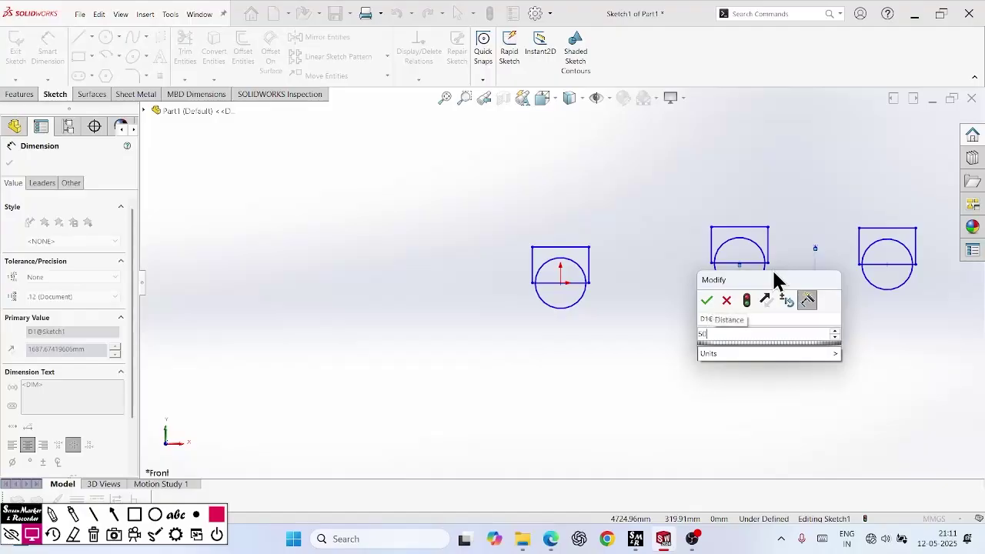
key("Return")
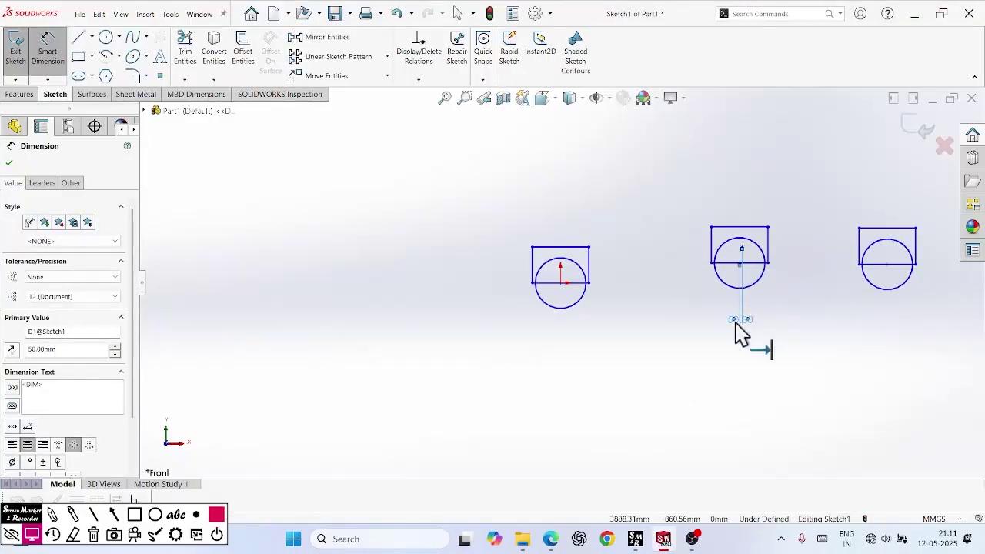
Set the horizontal dimension between the middle circle's centre and the sketch point to 500 mm
scroll(739, 332, "down", 5)
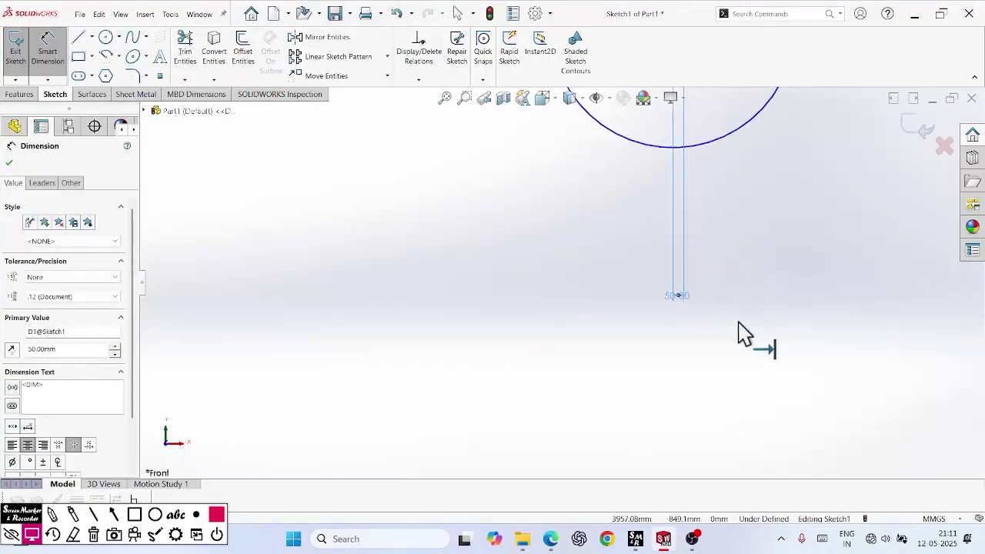
double_click(674, 305)
type("500")
key("Return")
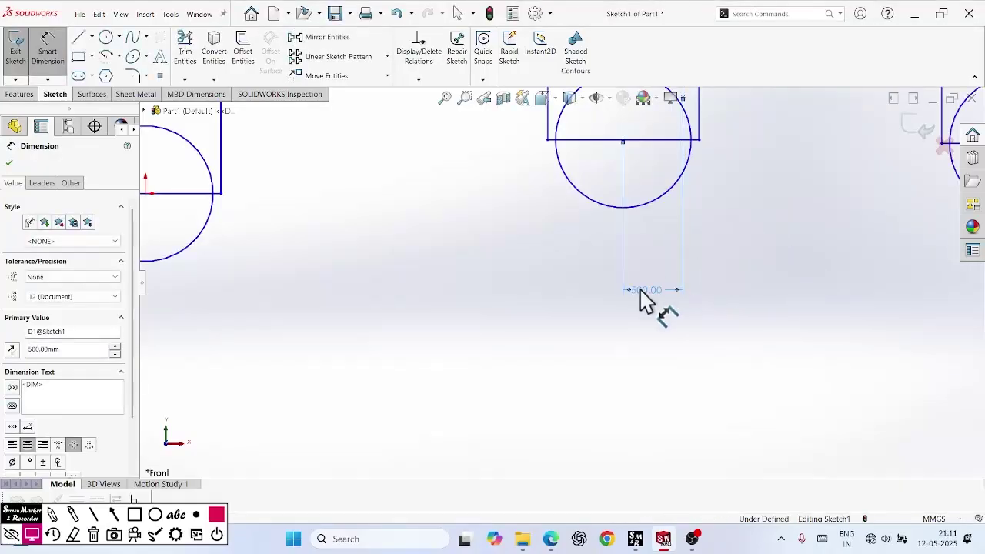
Set the sketch point's horizontal dimension from the middle circle's centre to 5000 mm
double_click(646, 291)
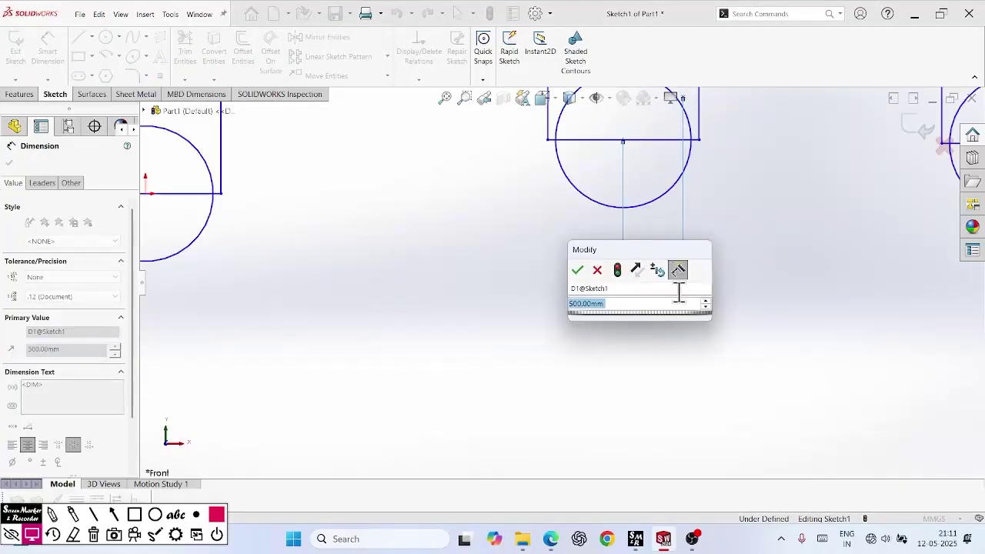
type("5000")
key("Return")
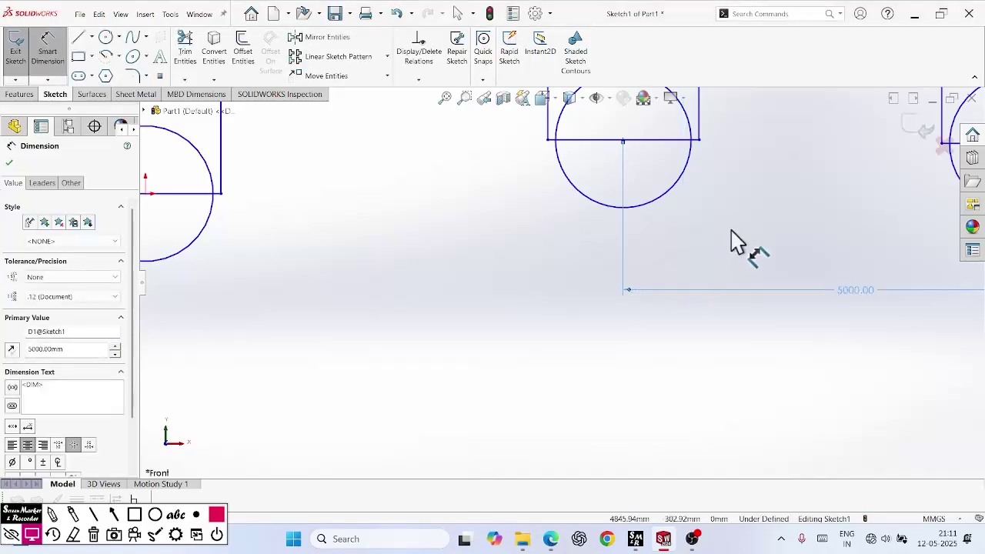
key("z")
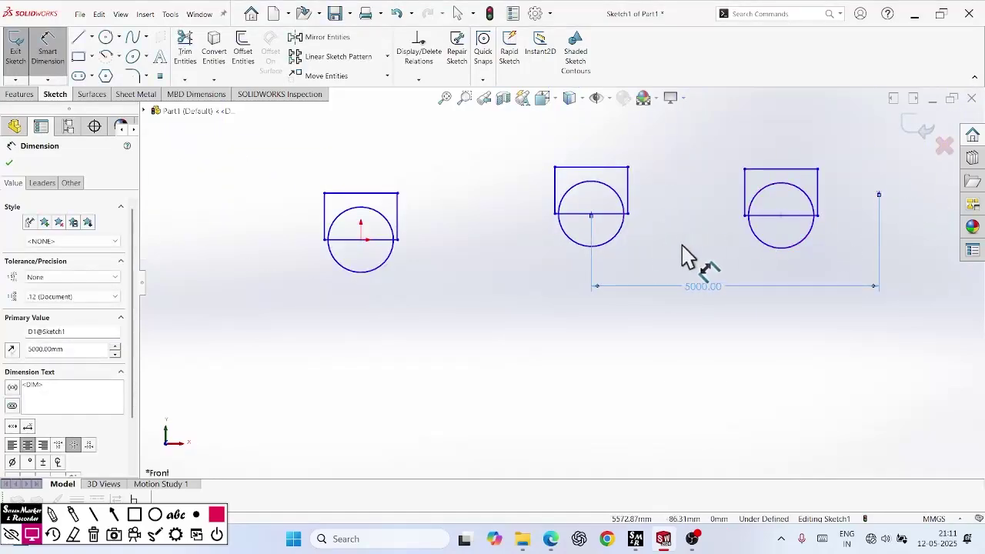
Dimension the vertical distance from the middle circle's centre to the sketch point, set it to 500 mm and finish dimensioning
left_click(591, 214)
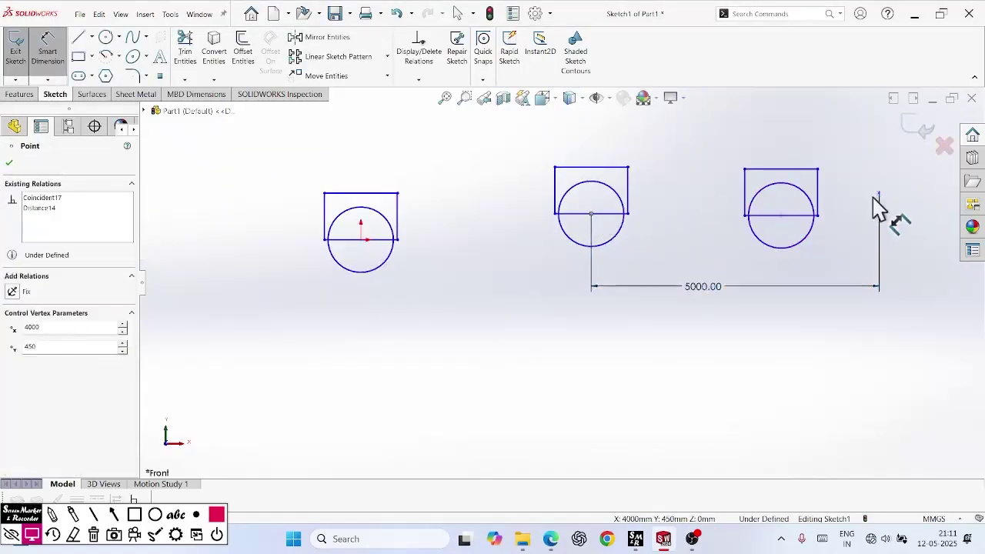
left_click_drag(881, 197, 526, 215)
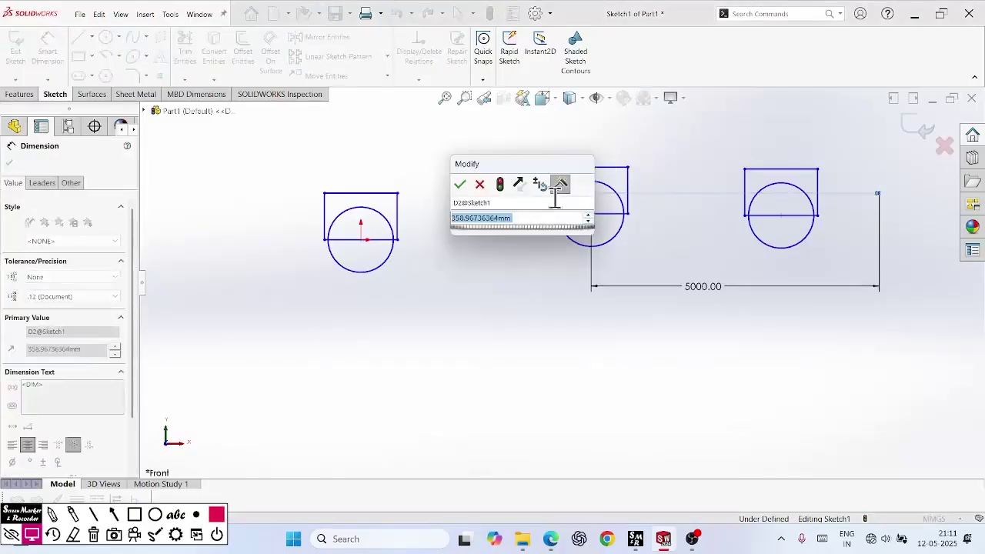
type("500")
key("Return")
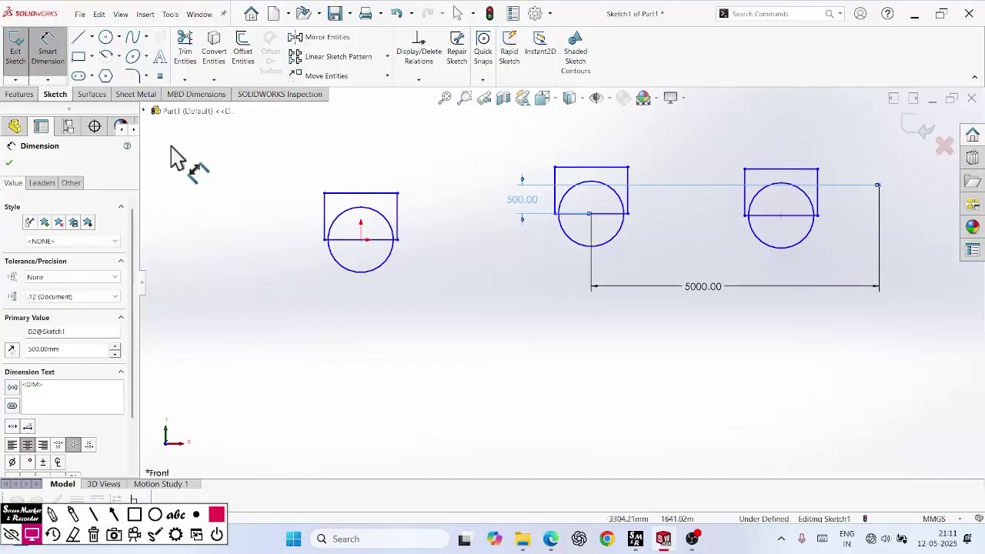
left_click(9, 163)
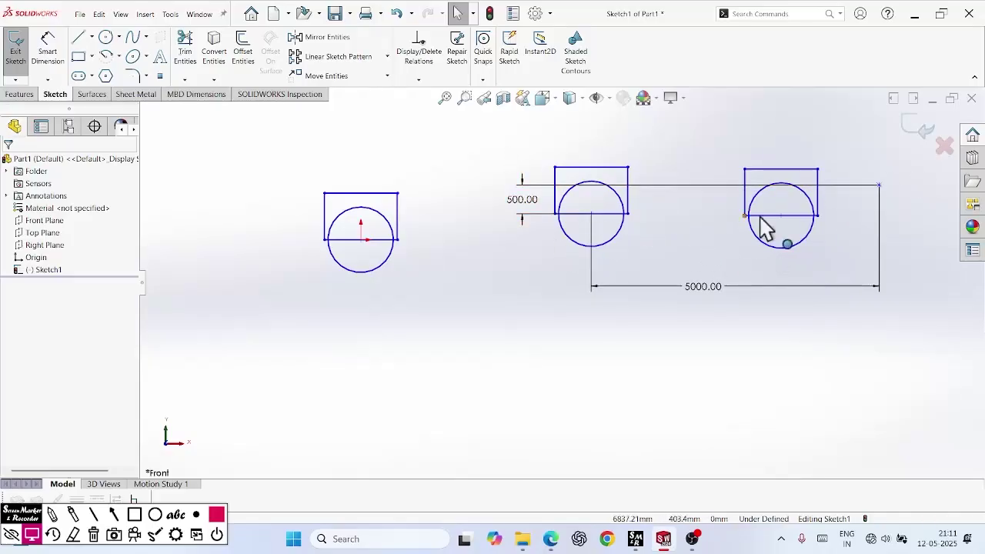
Delete the sketch point together with its 5000 mm and 500 mm dimensions
left_click_drag(916, 232, 852, 160)
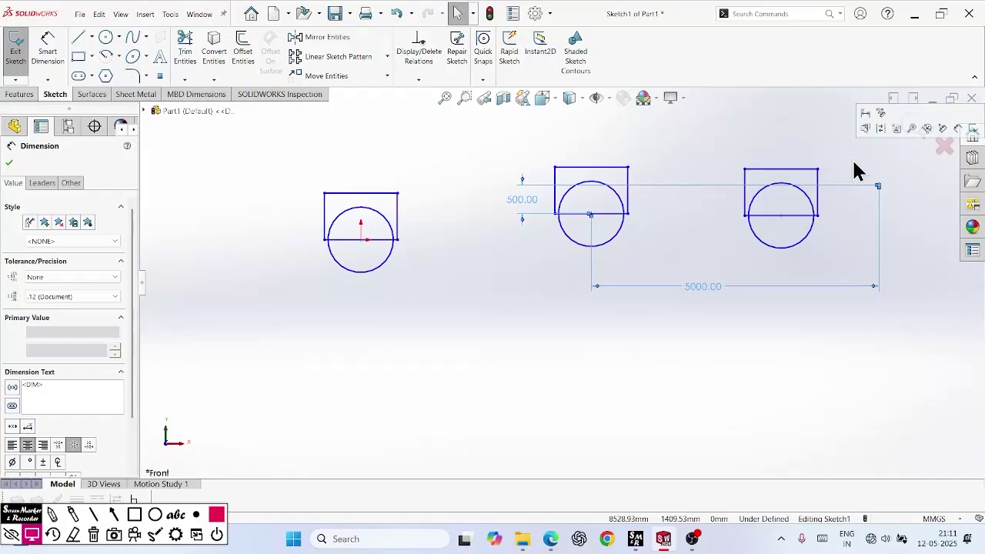
key("Delete")
Preview a copy of the middle rectangle and circle offset 5000 mm in X and 500 mm in Y, and cancel it
left_click_drag(645, 255, 495, 150)
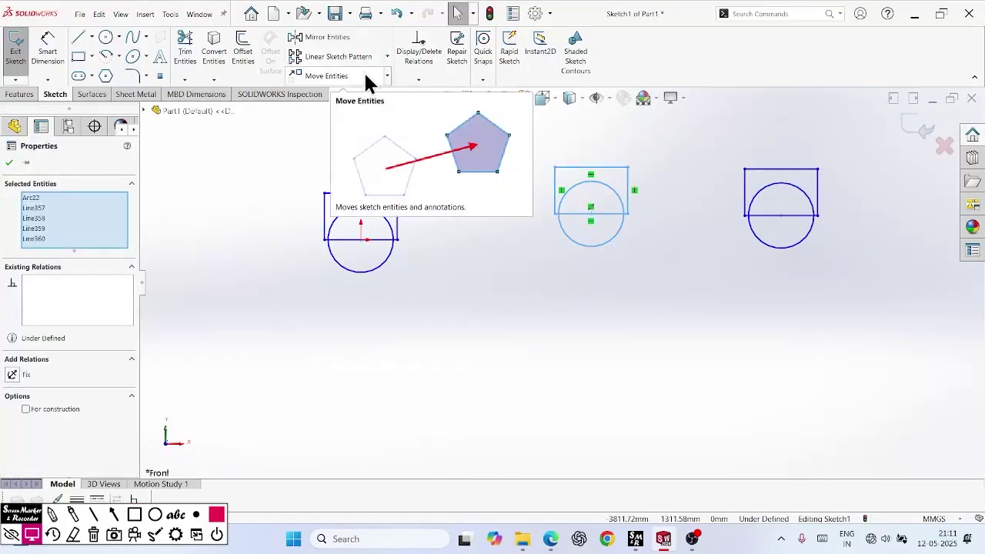
left_click(387, 75)
left_click(347, 103)
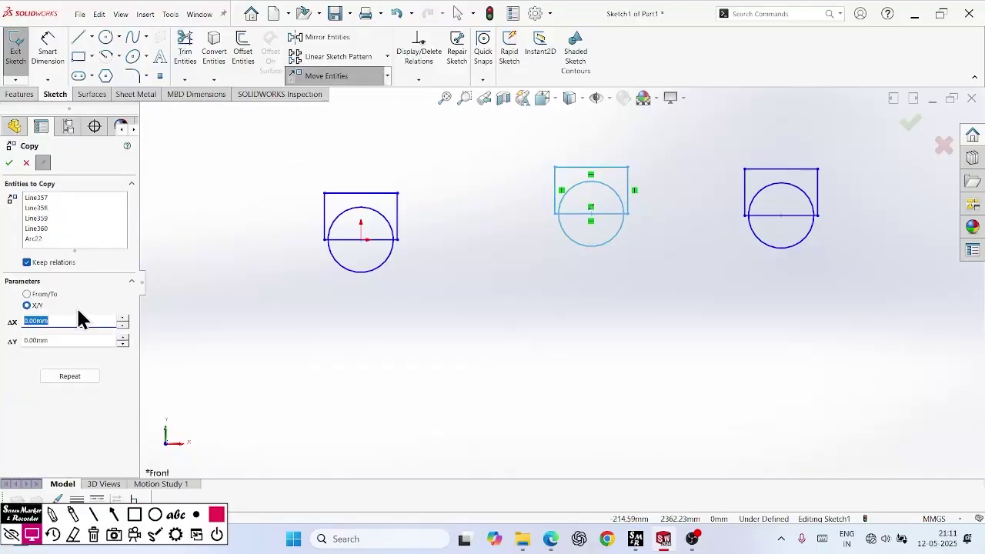
type("5000")
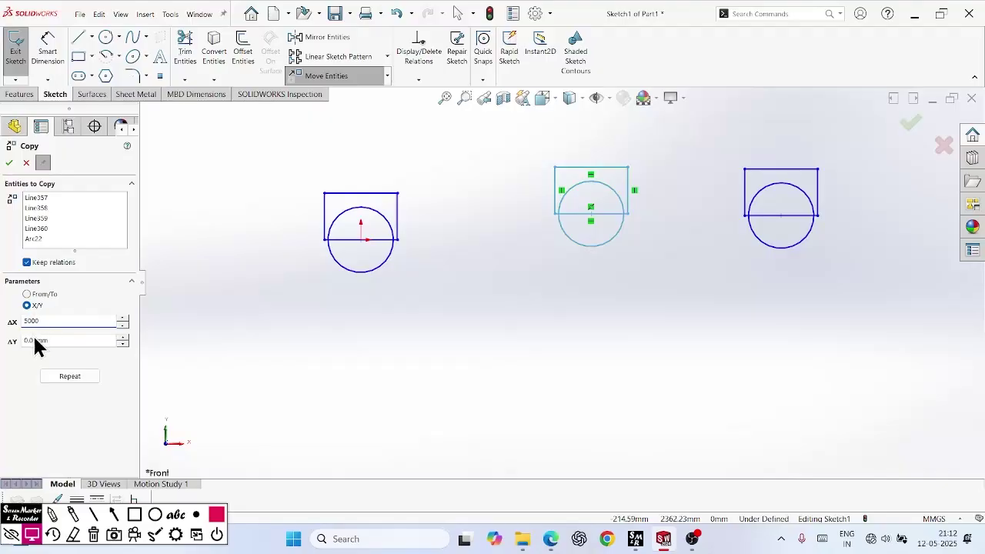
left_click(59, 338)
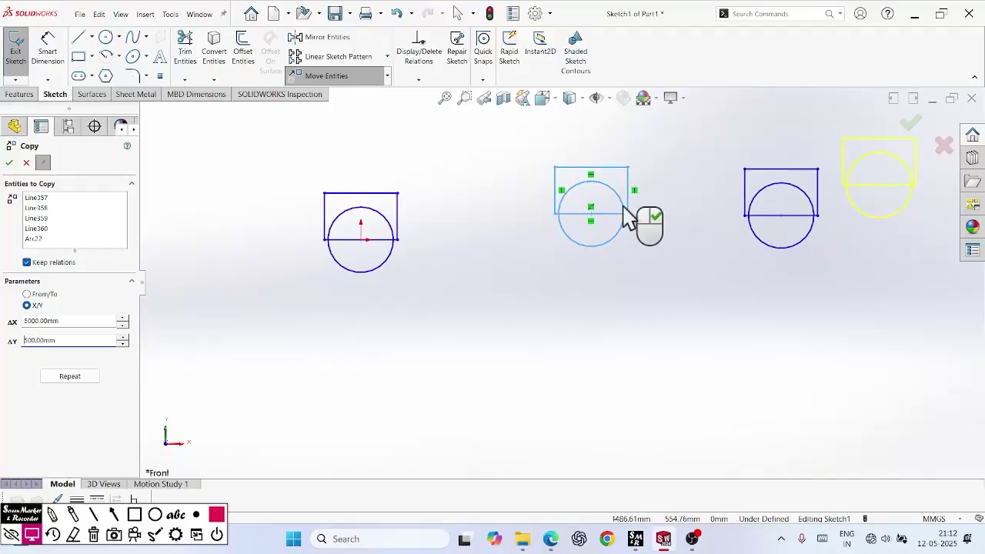
left_click(26, 162)
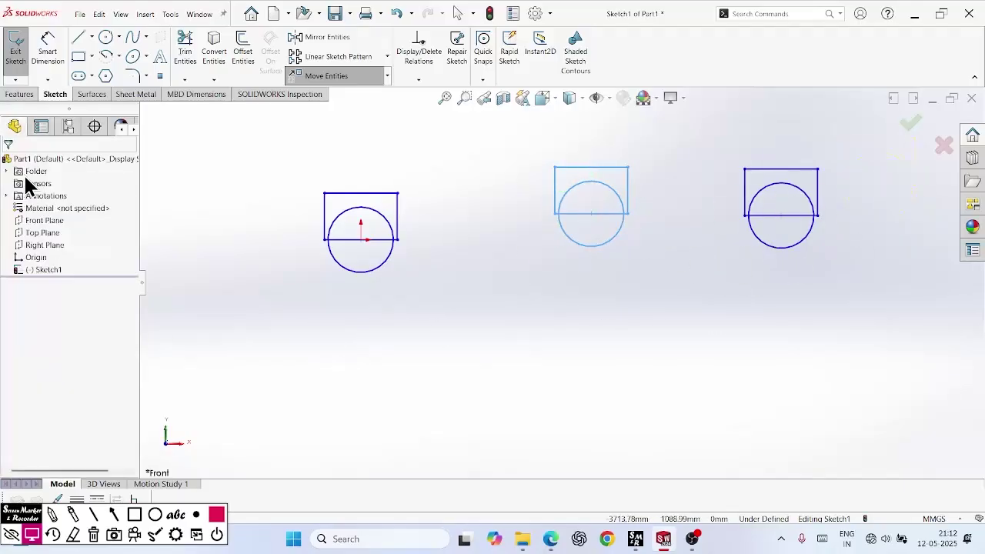
Delete the rectangle and circle at the origin together with the middle rectangle and circle
key("z")
key("z")
key("z")
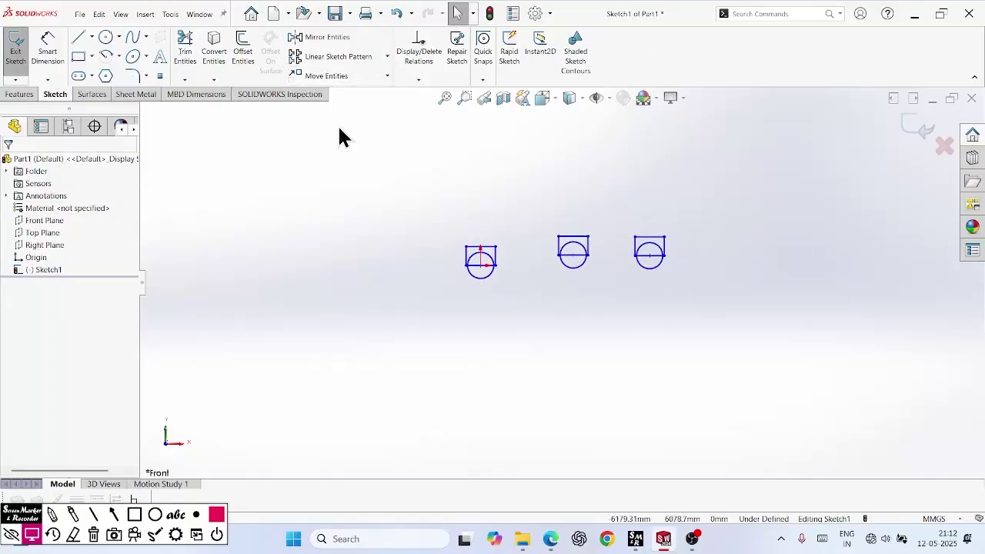
left_click(388, 77)
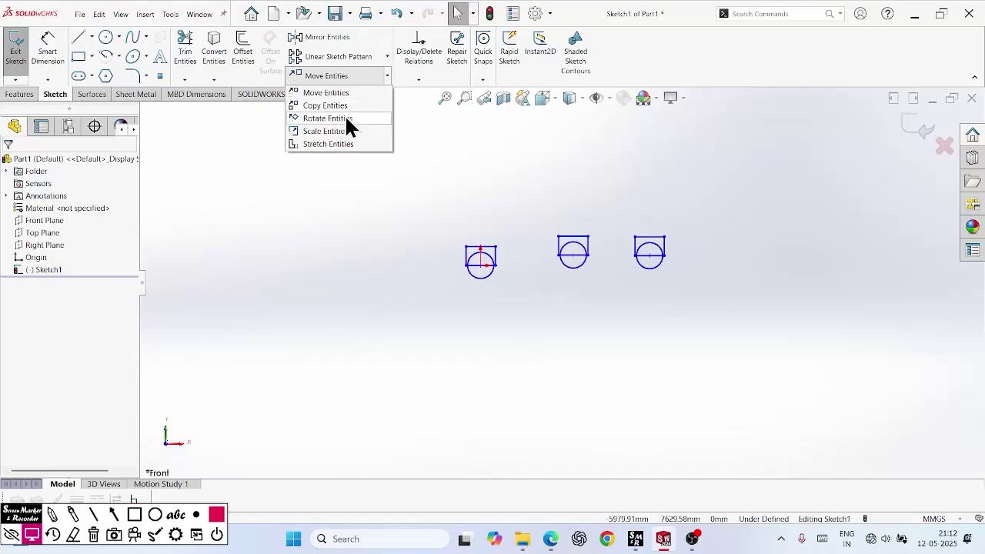
left_click_drag(729, 314, 567, 230)
left_click(464, 321)
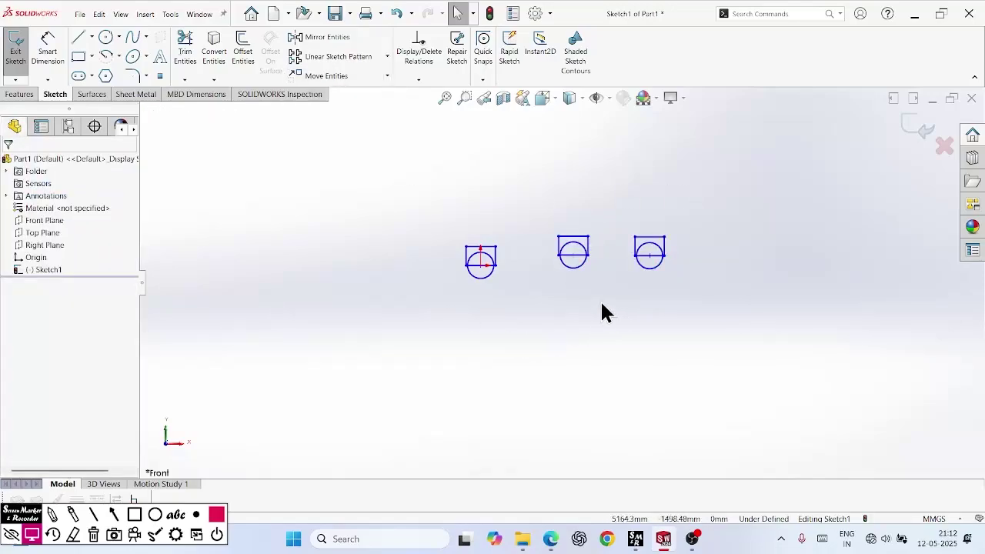
left_click_drag(602, 311, 393, 193)
right_click(496, 258)
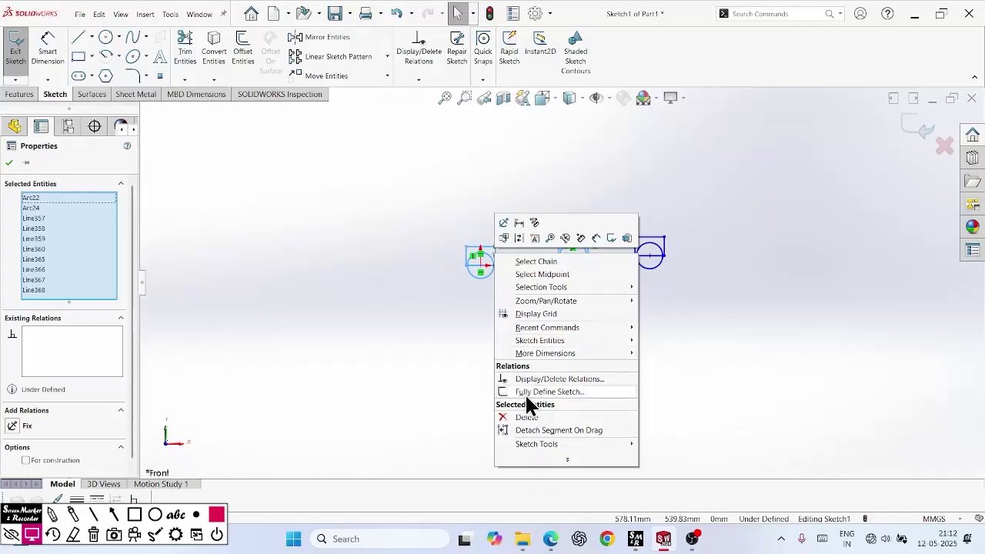
left_click(531, 417)
Start Rotate Entities on the remaining rectangle and circle, with the rectangle's upper-right corner as the centre of rotation
key("f")
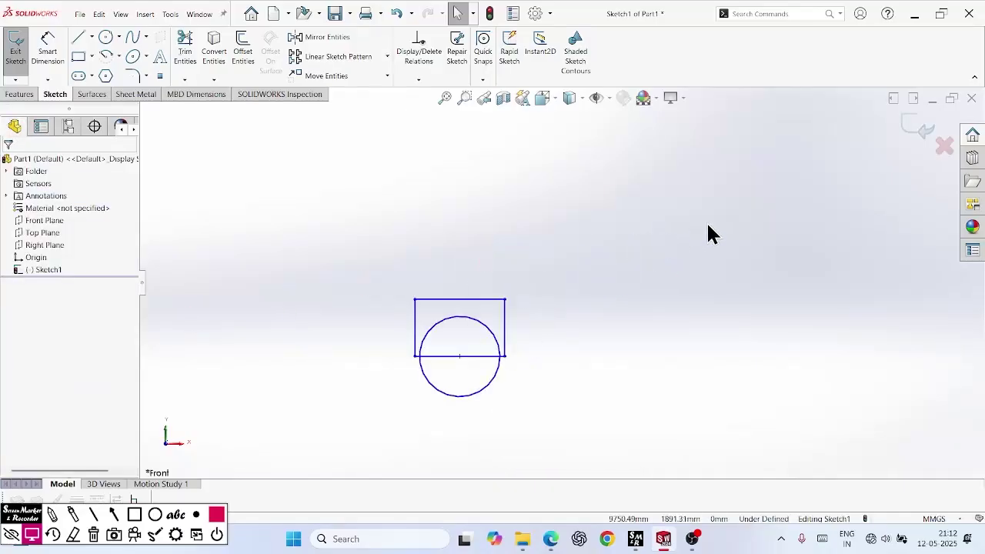
scroll(454, 361, "down", 2)
scroll(502, 385, "up", 1)
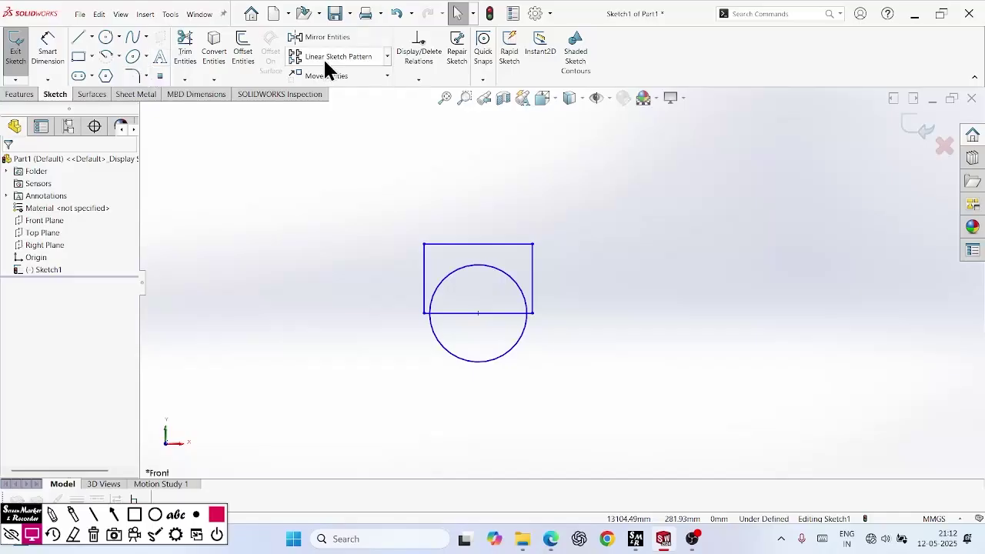
left_click_drag(616, 380, 347, 194)
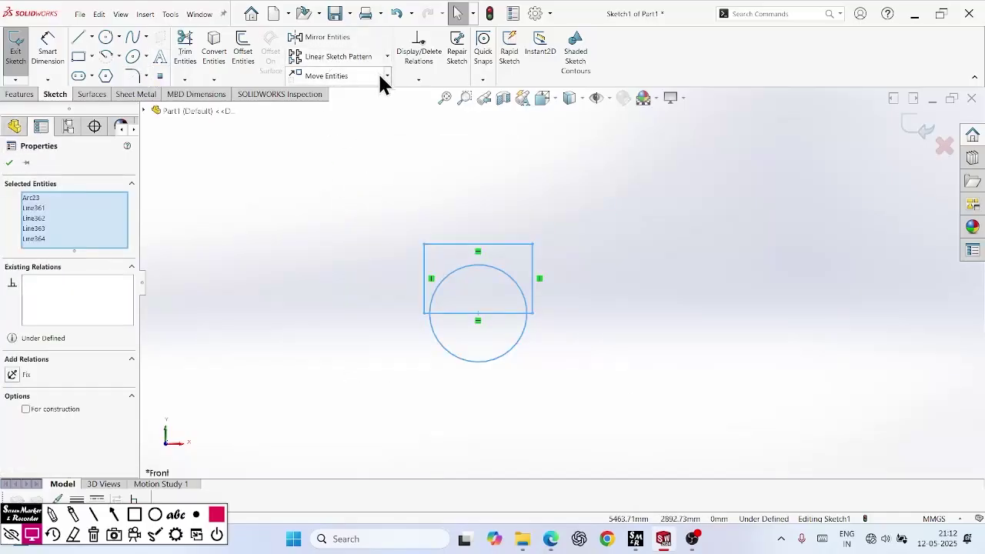
left_click(379, 82)
left_click(387, 75)
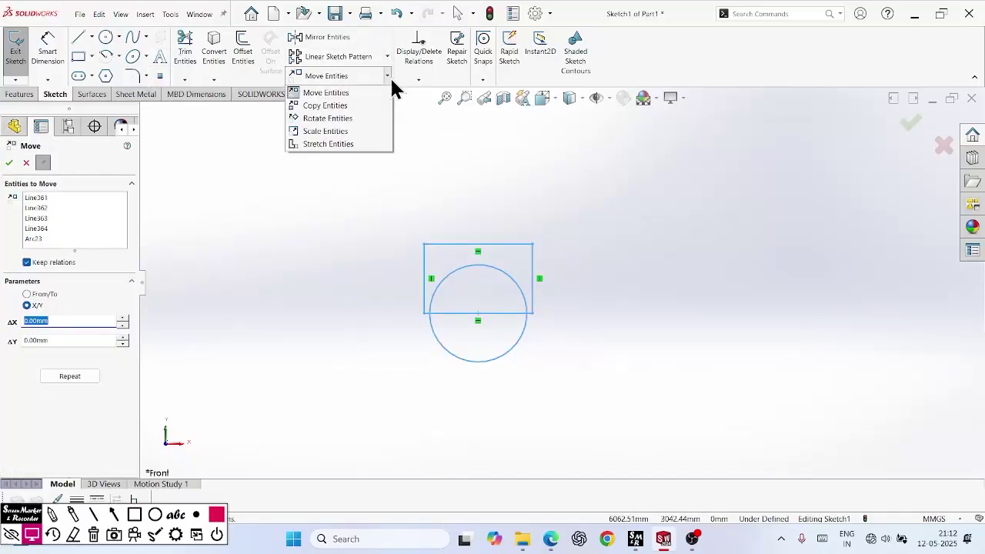
left_click(334, 117)
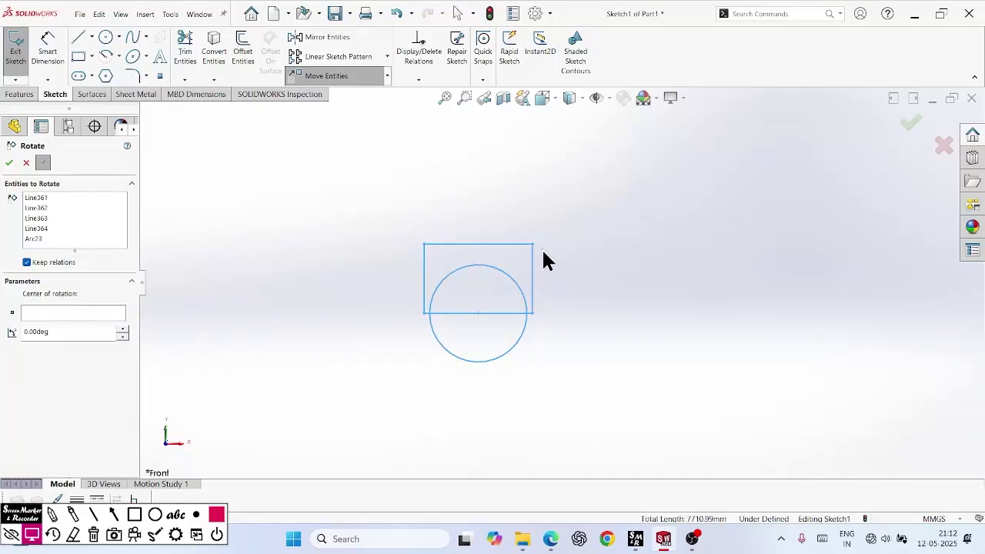
left_click(73, 314)
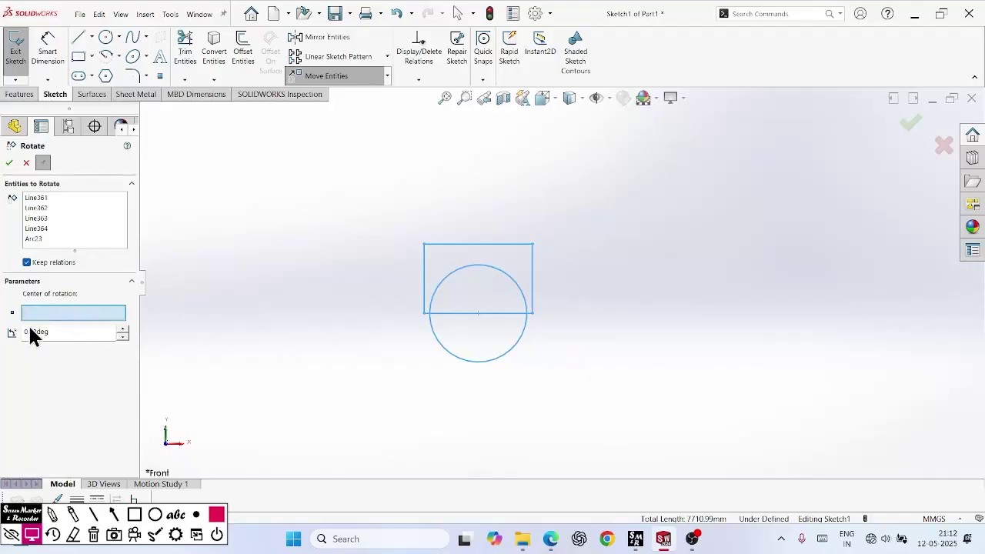
left_click(534, 253)
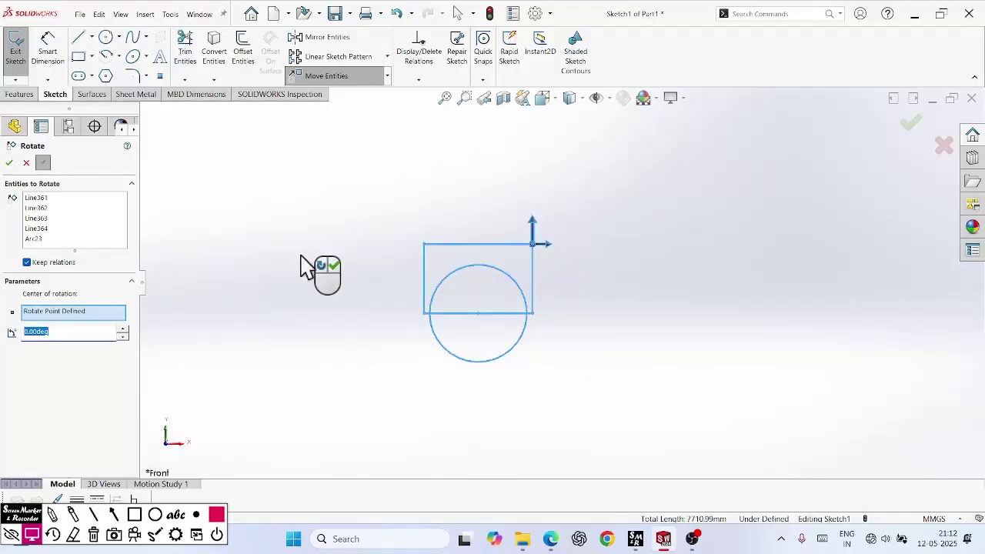
Clear the entities to rotate, reselect the rectangle and circle, and clear the selection again
left_click(53, 245)
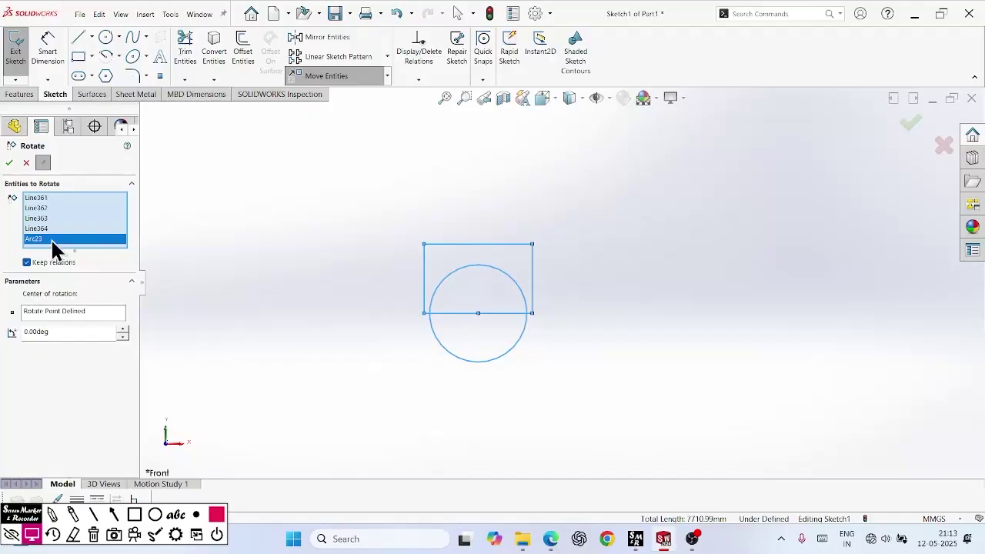
right_click(54, 245)
left_click(106, 260)
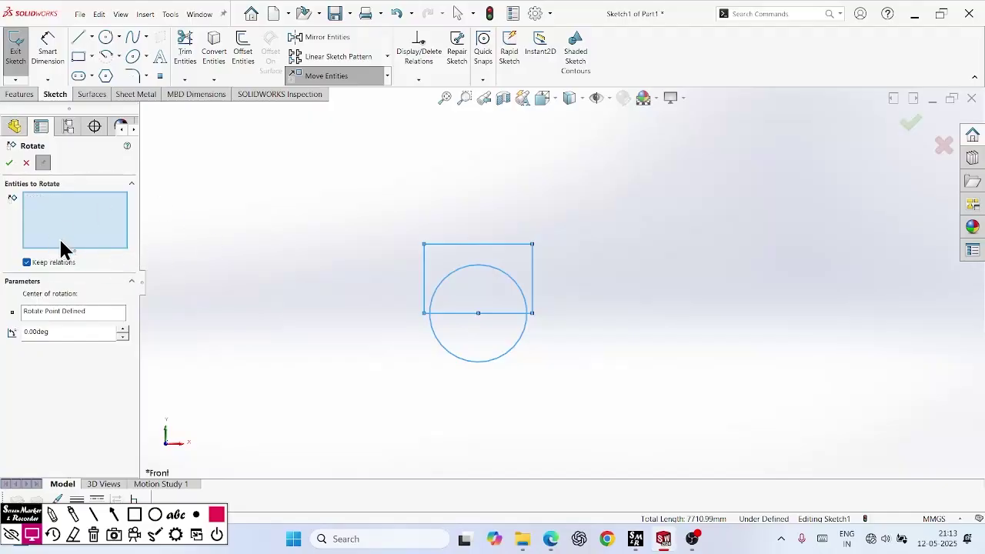
left_click_drag(610, 392, 314, 191)
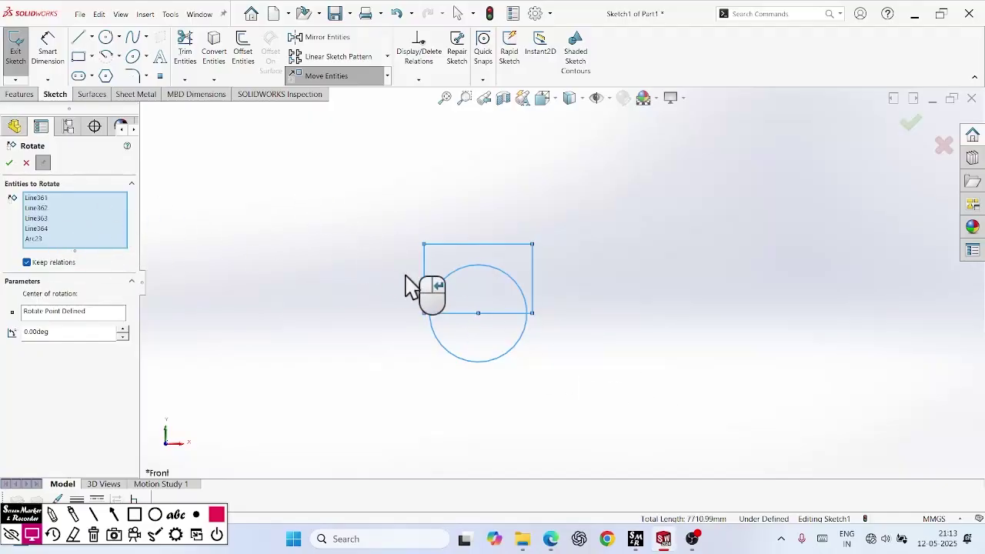
right_click(76, 217)
left_click(138, 224)
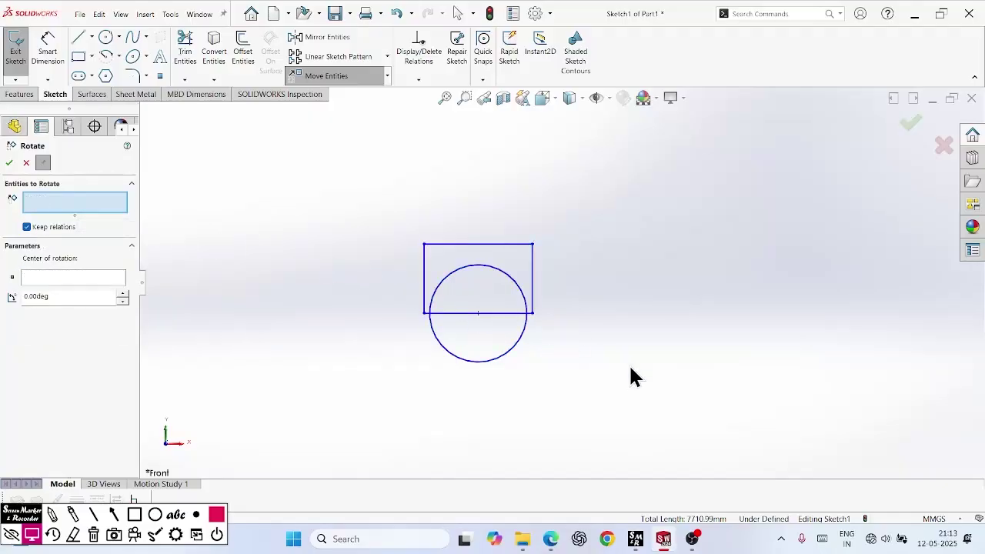
Select the rectangle and circle for rotation, set the rectangle's upper-right corner as centre of rotation, and preview a 90-degree angle
left_click_drag(629, 365, 261, 184)
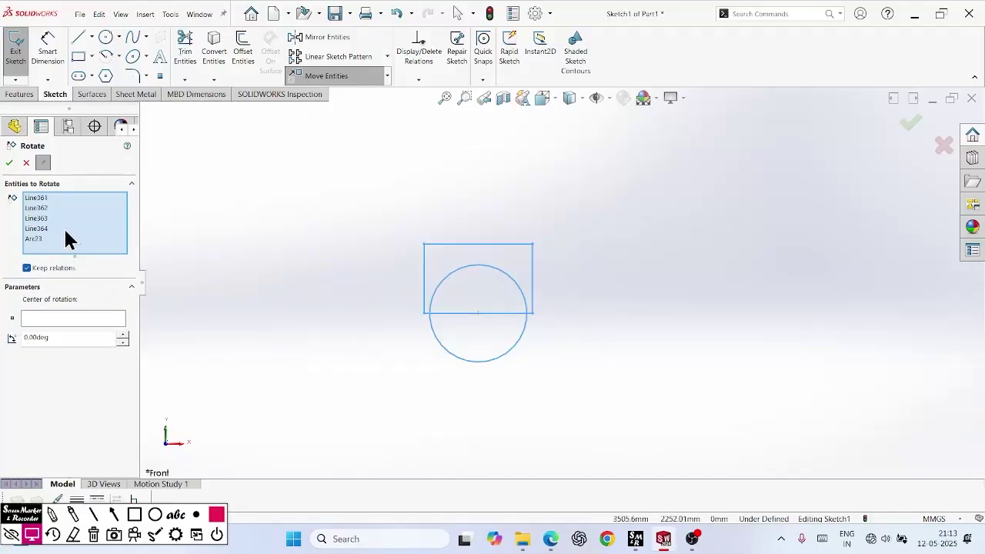
left_click(58, 318)
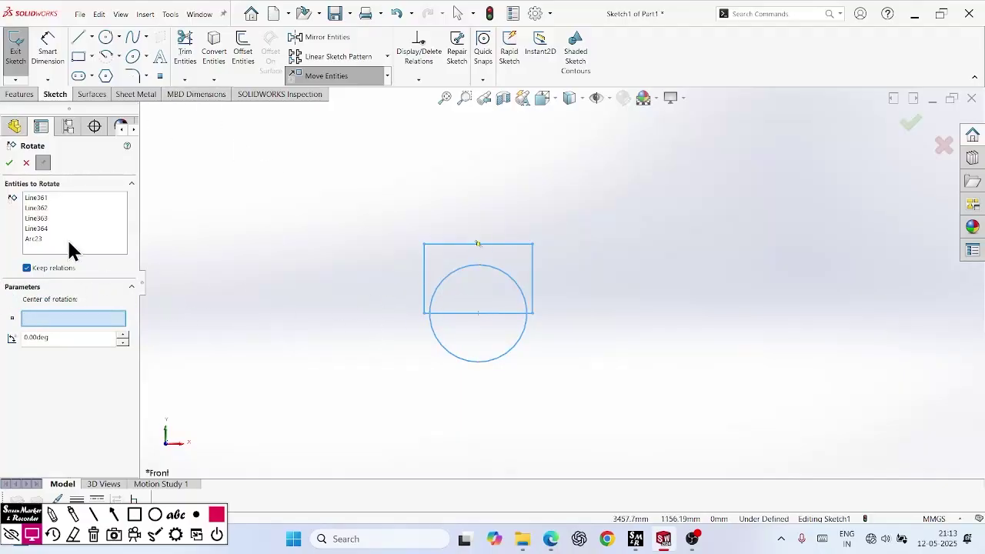
left_click(534, 246)
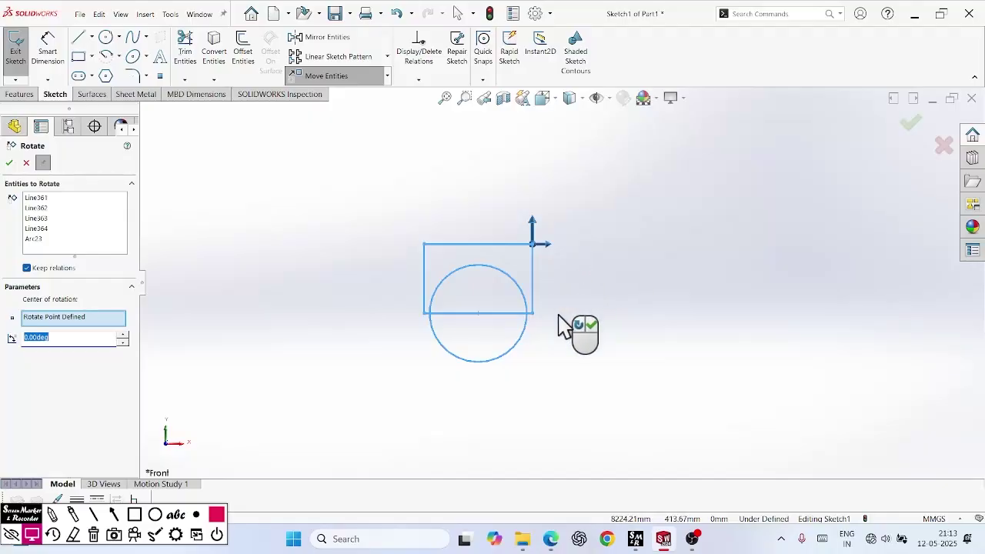
type("7")
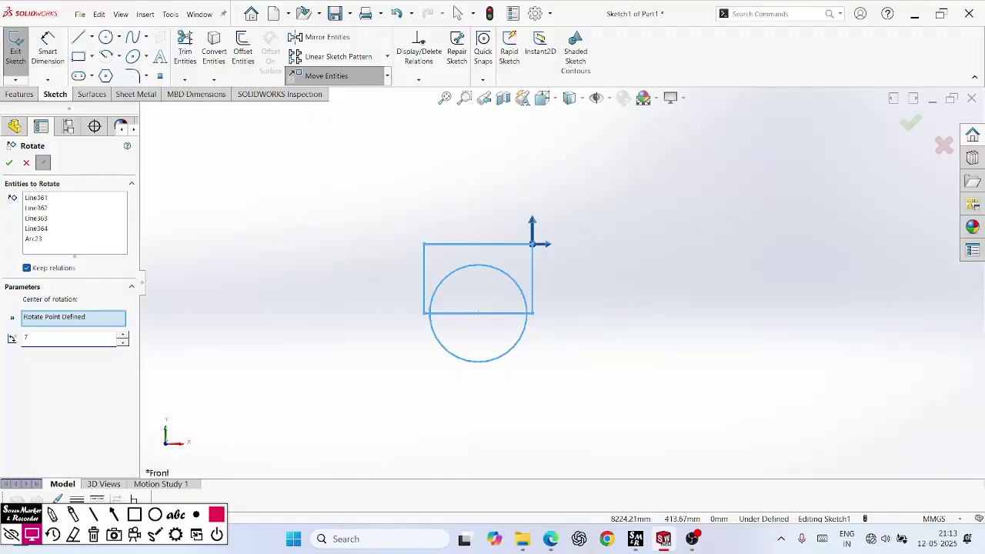
type("90")
key("Return")
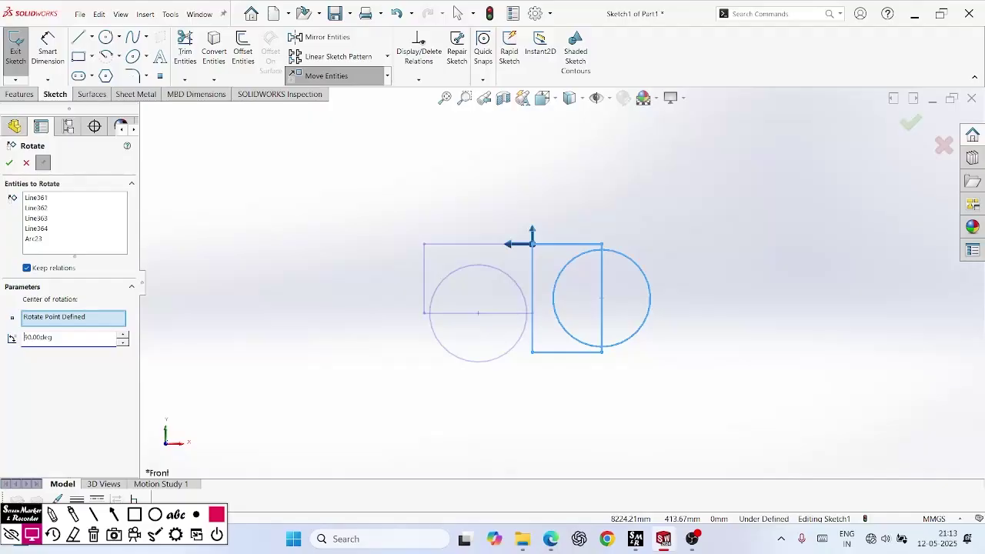
Preview the rotation about the rectangle's upper-right corner at 180, 360 and -360 degrees
double_click(61, 340)
type("180")
key("Return")
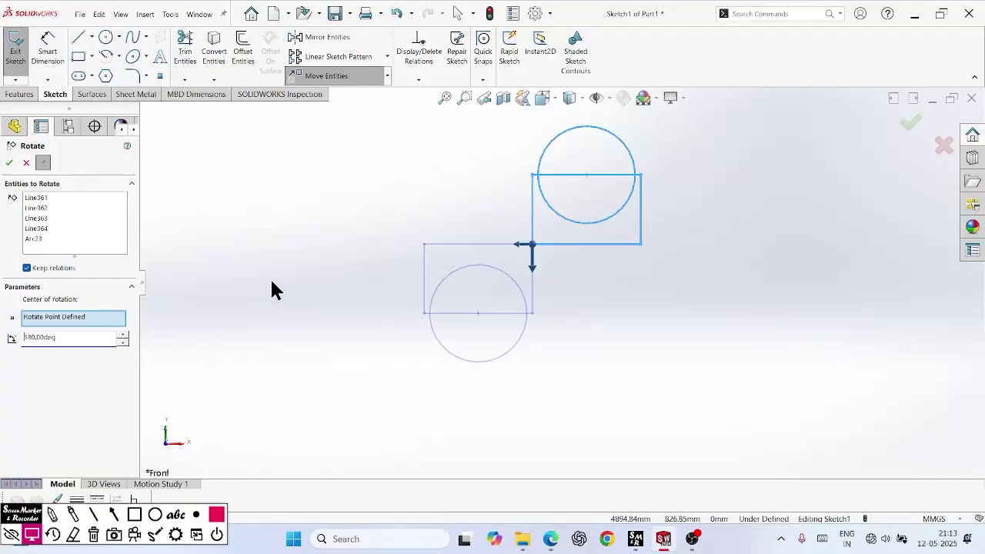
double_click(73, 338)
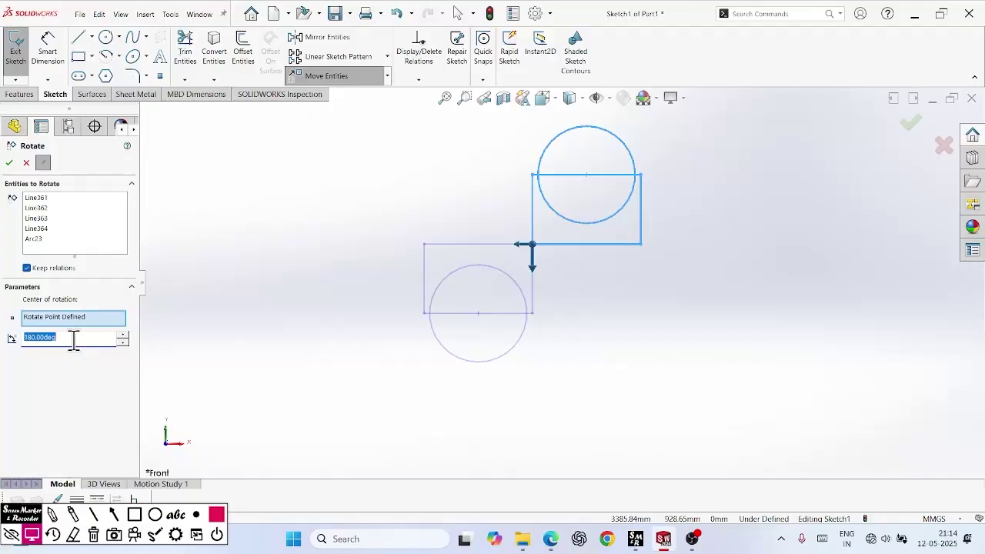
type("360")
key("Return")
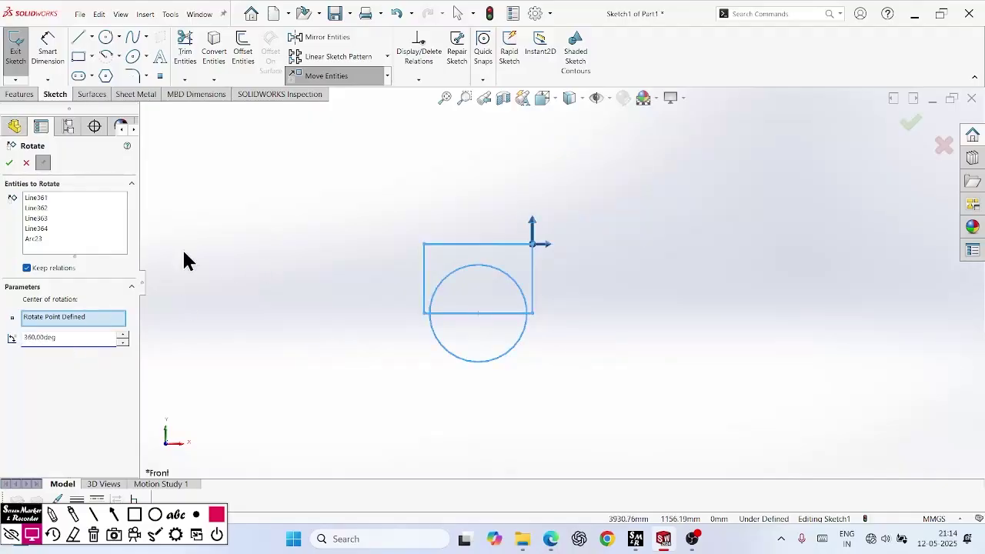
type("-")
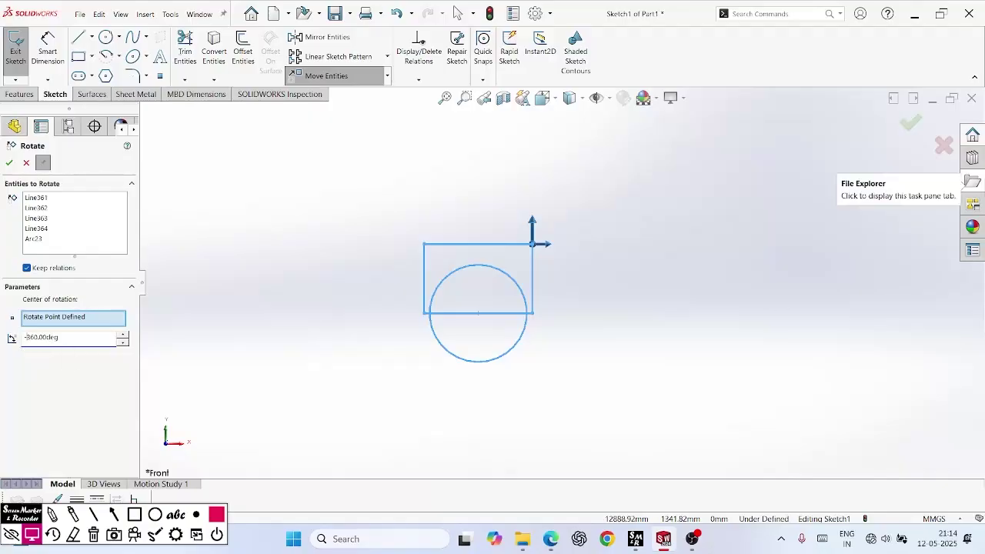
Clear the centre of rotation, pick the rectangle's upper-right corner again, and set the angle to -359 degrees
left_click(103, 317)
key("Delete")
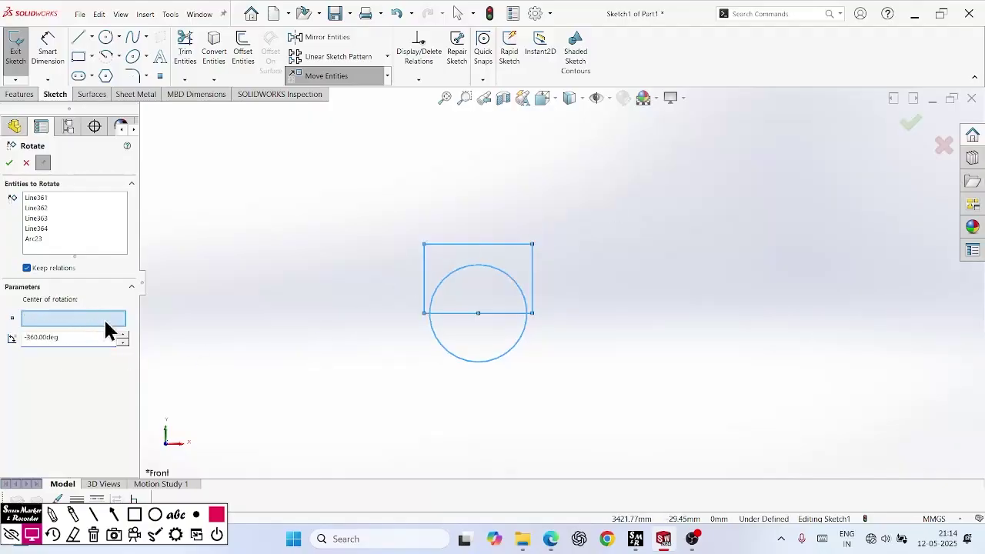
left_click(531, 245)
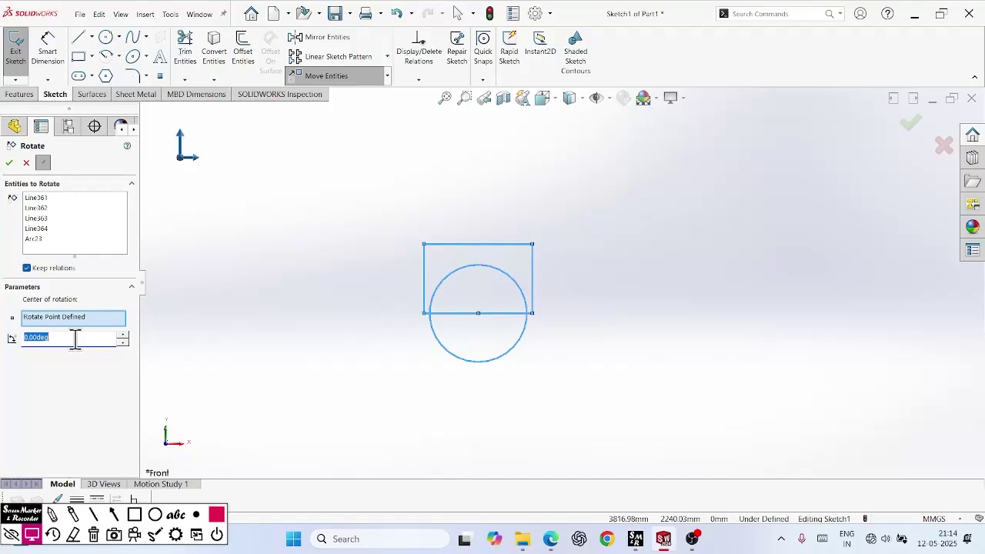
type("-359")
key("Return")
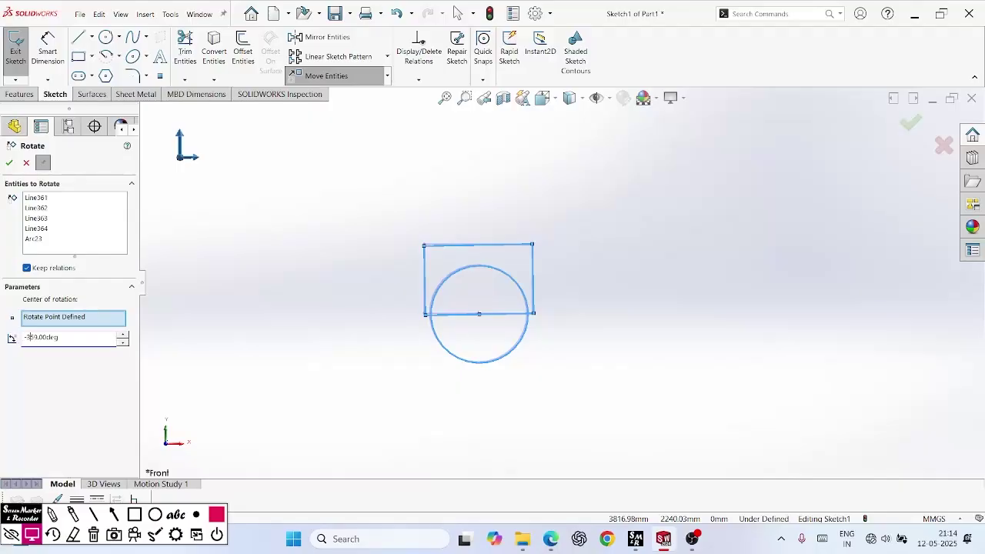
Change the rotation angle about the upper-right corner to 180 degrees
key("BackSpace")
key("BackSpace")
key("BackSpace")
key("BackSpace")
key("BackSpace")
key("BackSpace")
key("BackSpace")
key("BackSpace")
key("BackSpace")
key("BackSpace")
type("180")
key("Return")
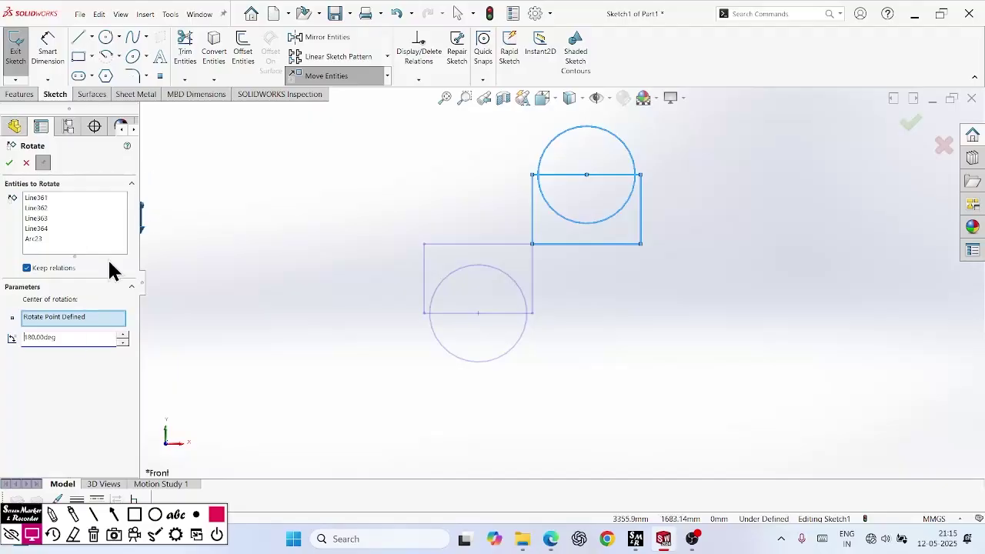
Move the centre of rotation to the midpoint of the rectangle's upper edge and increase the angle stepwise to 47 degrees
left_click(88, 315)
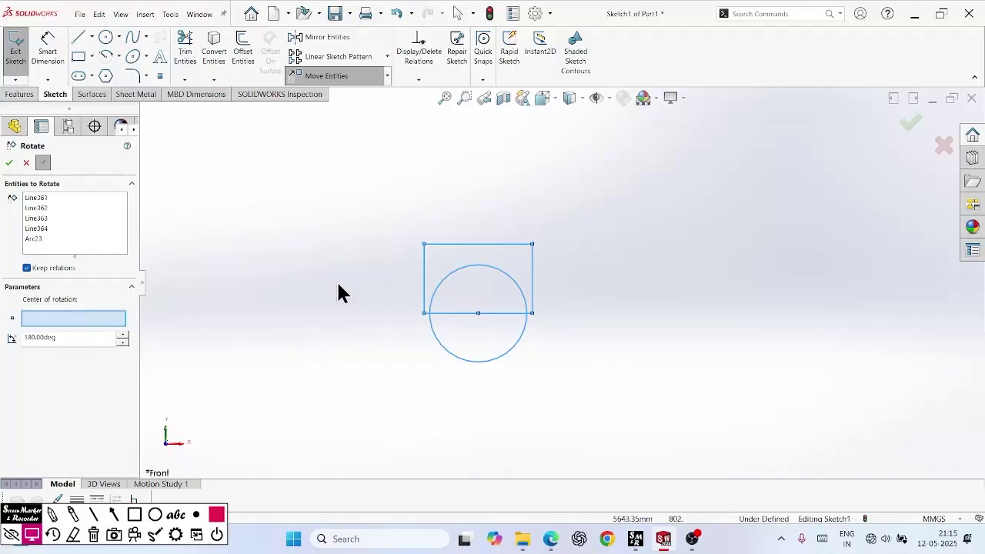
left_click(478, 244)
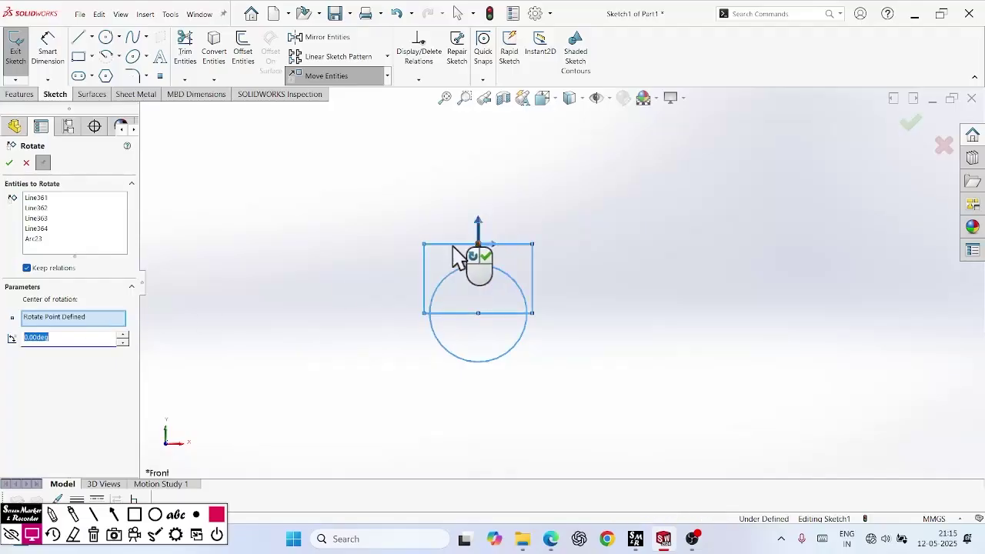
left_click(124, 334)
left_click(126, 334)
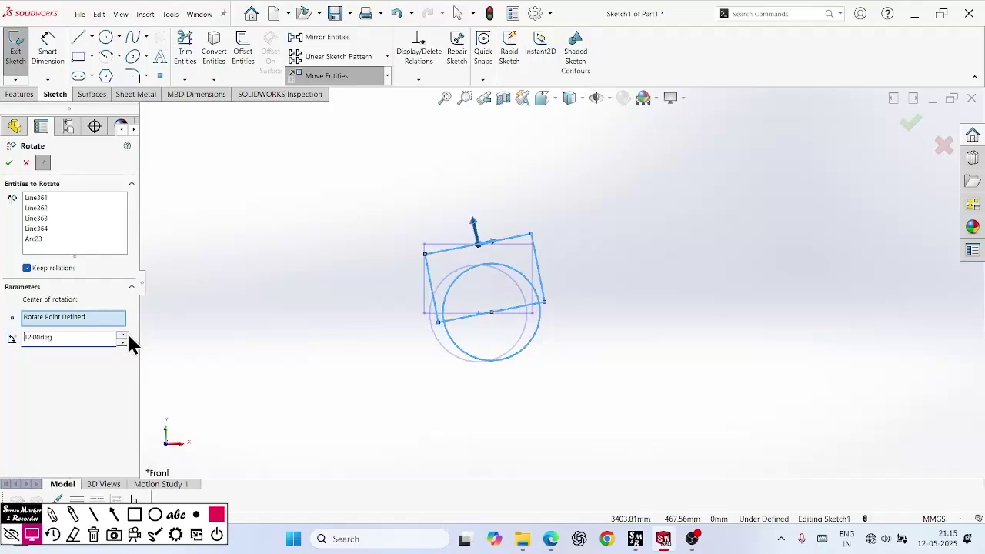
left_click(126, 334)
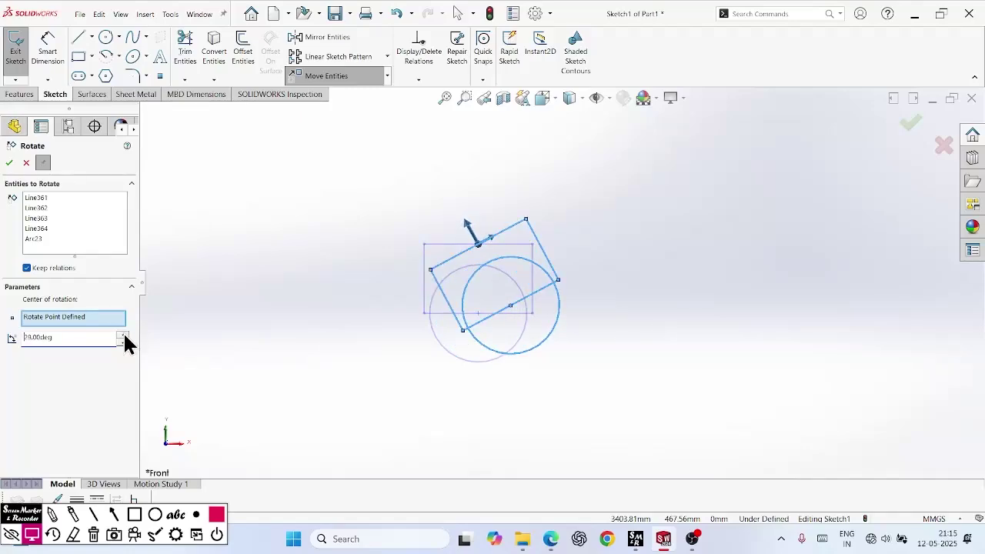
left_click(124, 334)
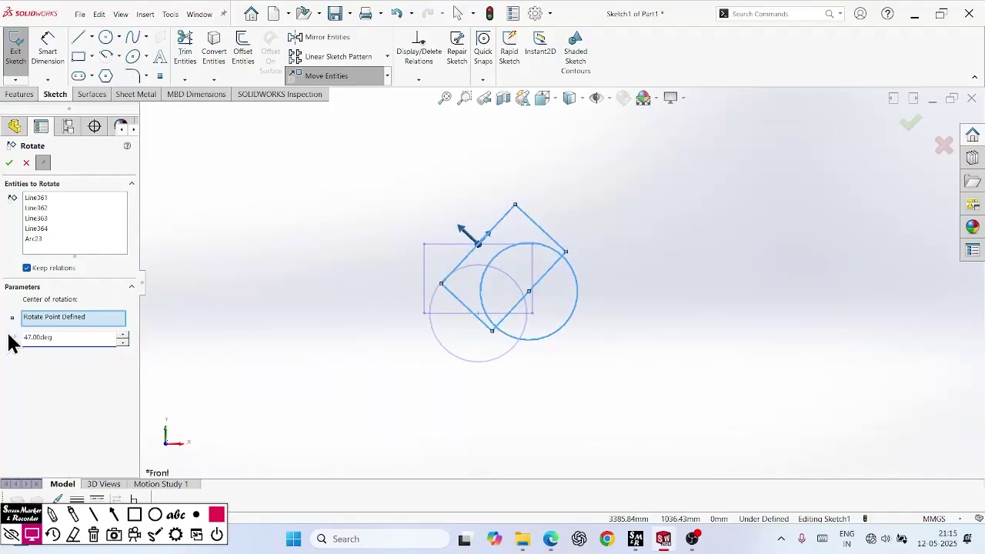
Preview the rotation about the edge midpoint at 90 degrees, and apply it at 180 degrees
left_click_drag(23, 337, 67, 337)
type("90")
key("Return")
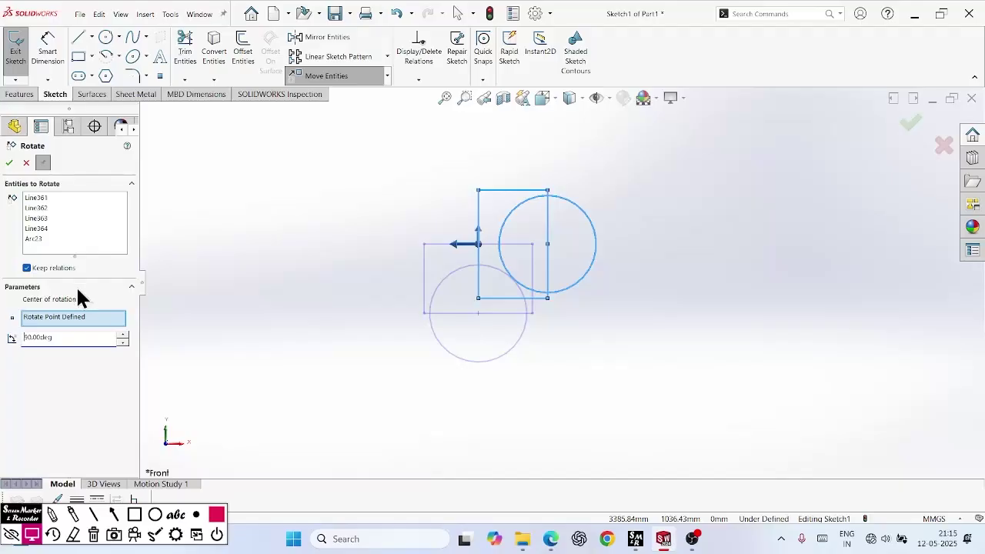
double_click(81, 336)
type("180")
key("Return")
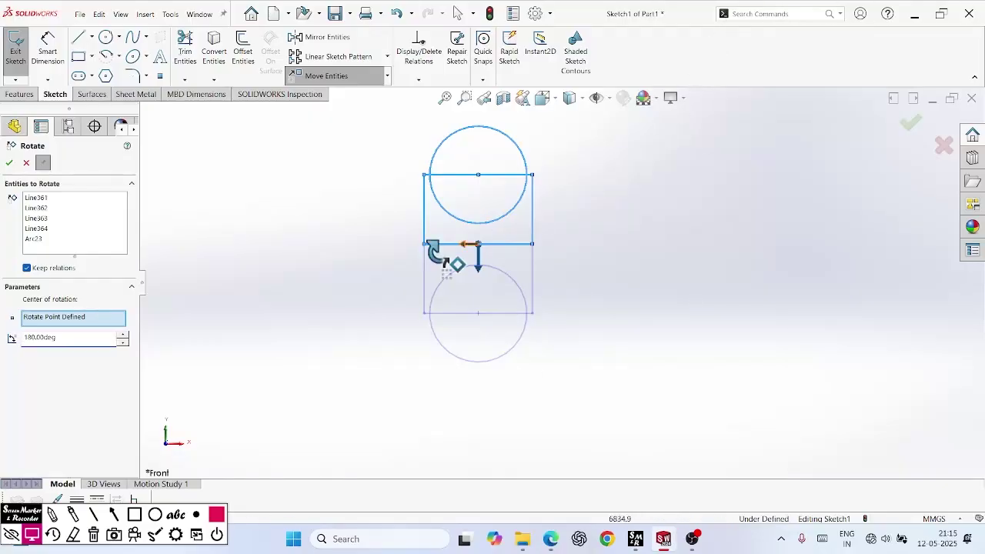
left_click(10, 164)
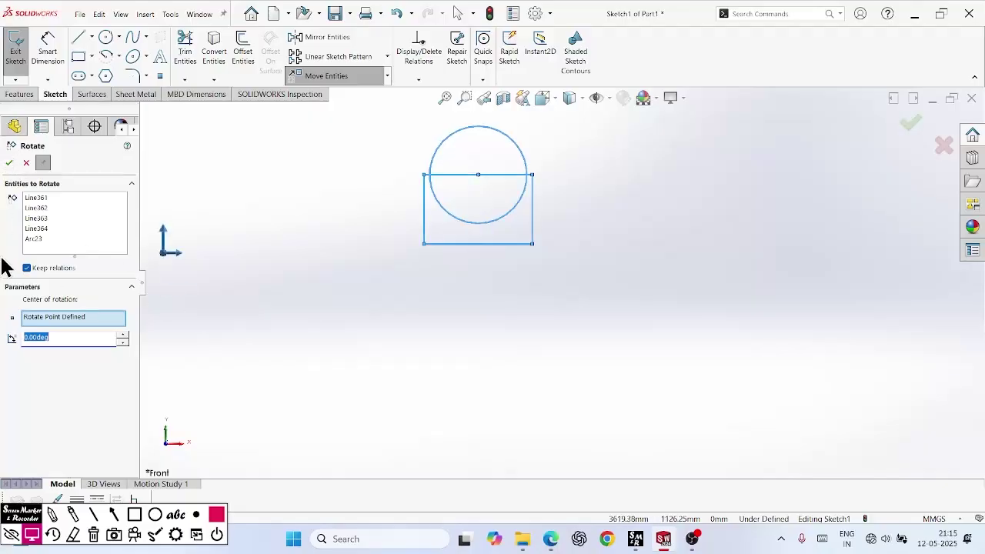
Try to pick a new centre of rotation on the rectangle's lower edge, and close Rotate Entities
left_click(200, 283)
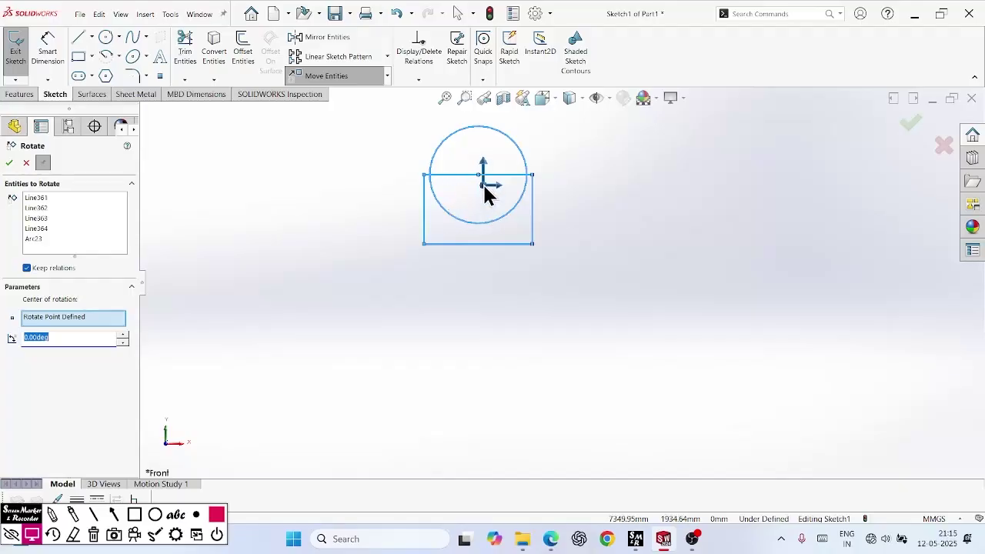
left_click(474, 244)
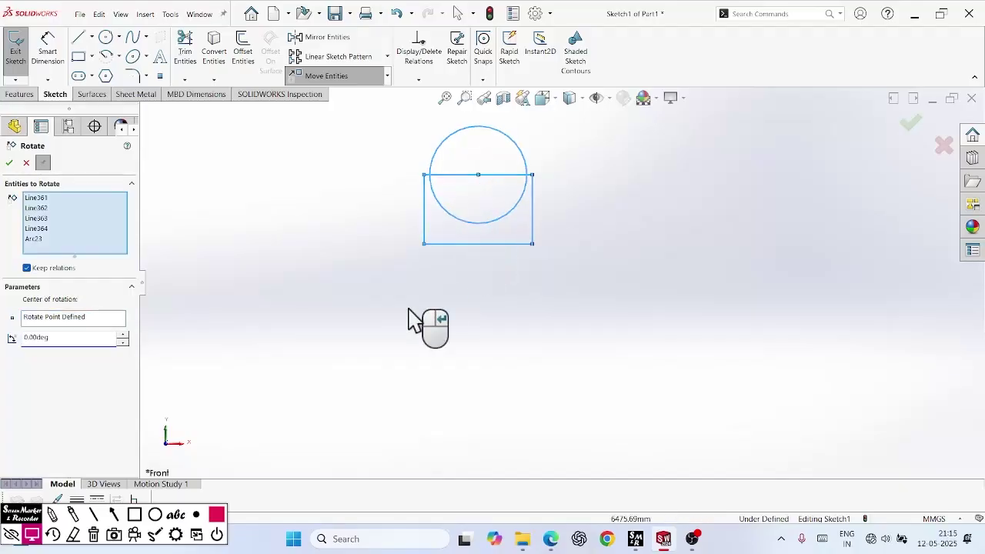
left_click(10, 164)
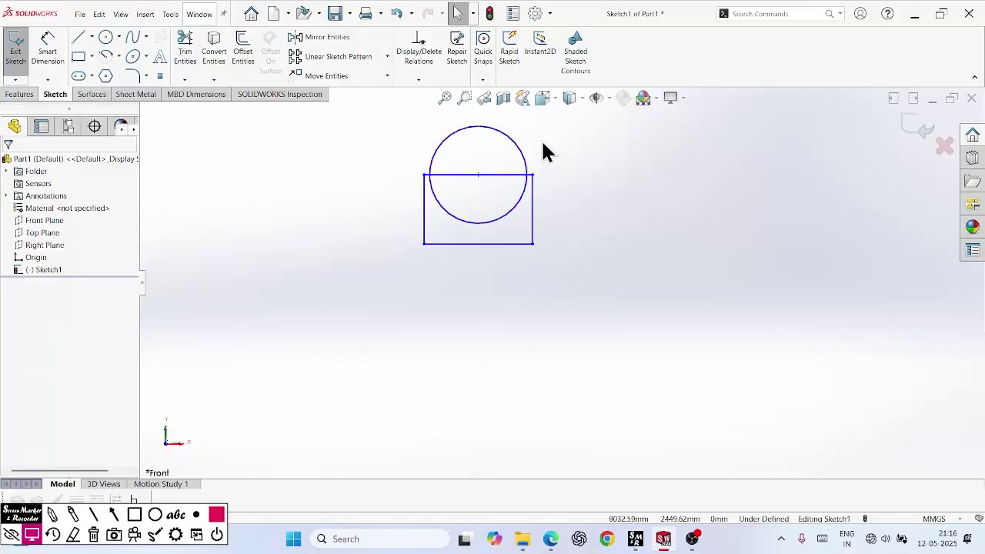
Rotate the rectangle and circle 180 degrees about the midpoint of the rectangle's lower edge, and close Rotate Entities
mouse_move(638, 320)
left_mouse_down()
mouse_move(578, 259)
mouse_move(363, 110)
left_mouse_up()
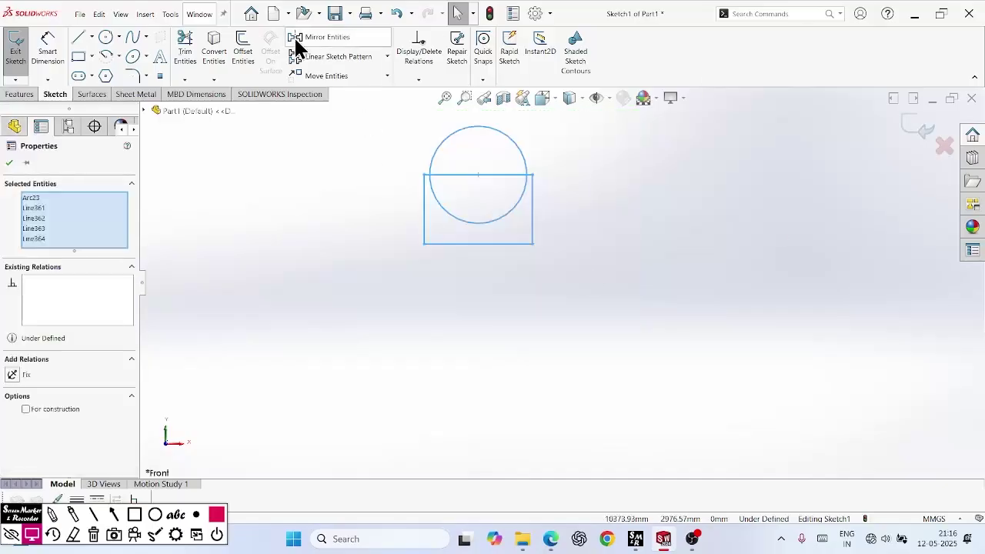
left_click(387, 76)
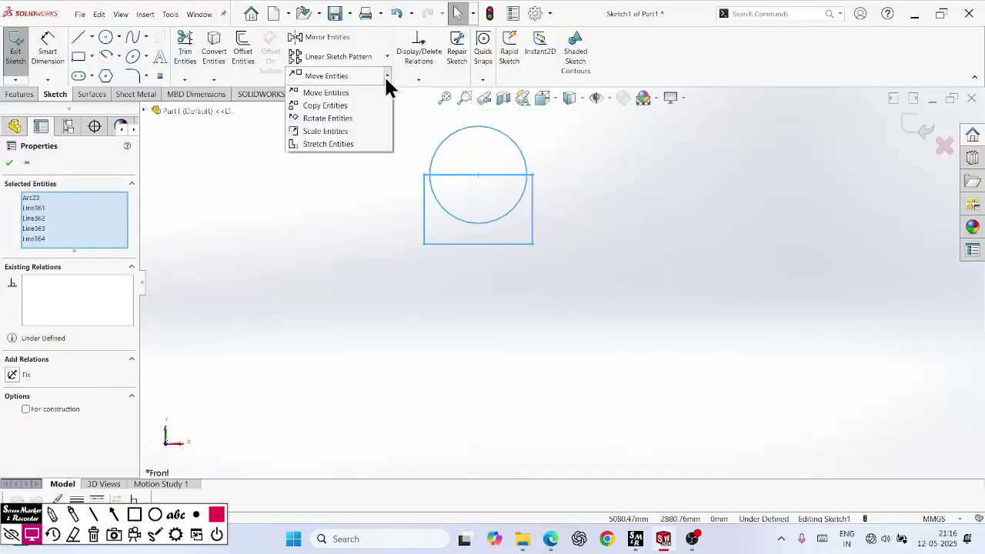
left_click(355, 116)
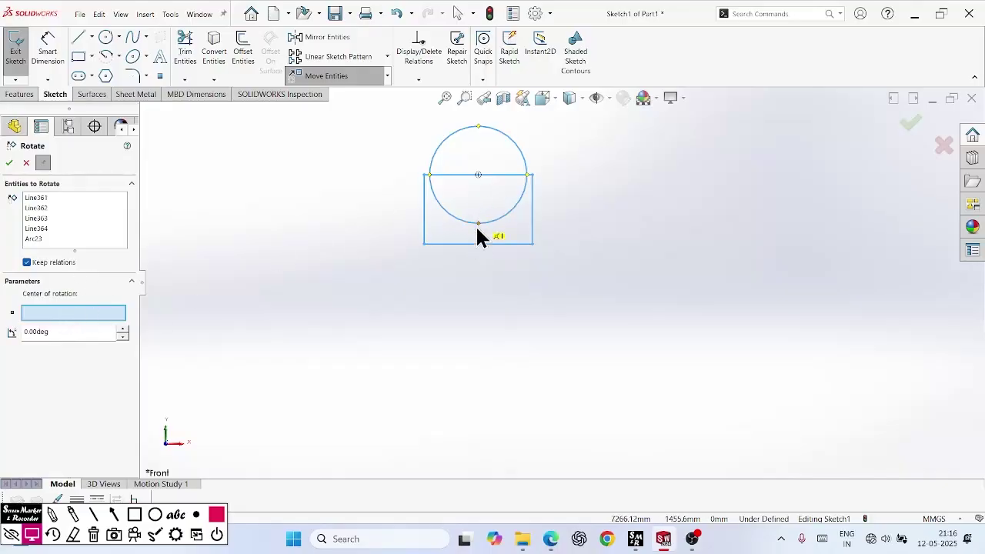
left_click(478, 246)
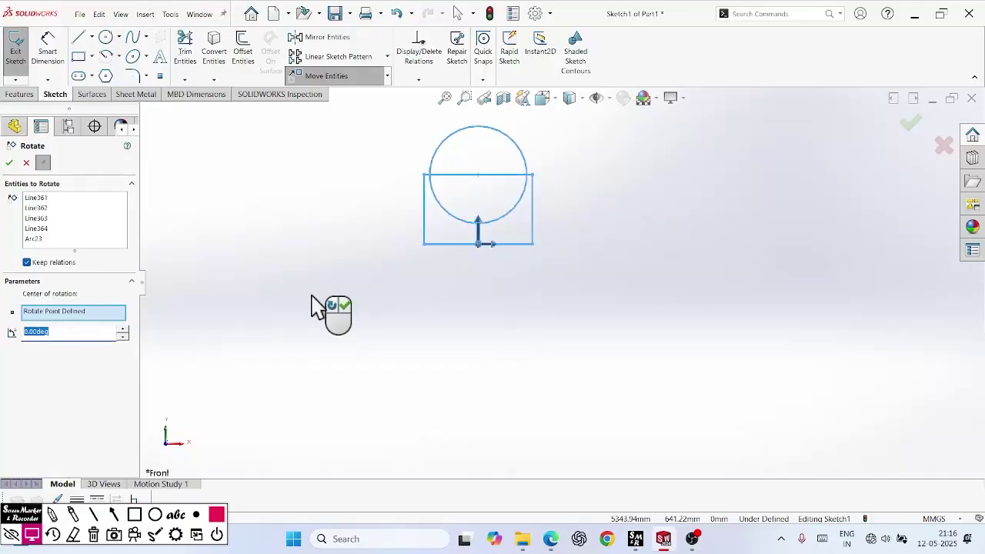
type("1")
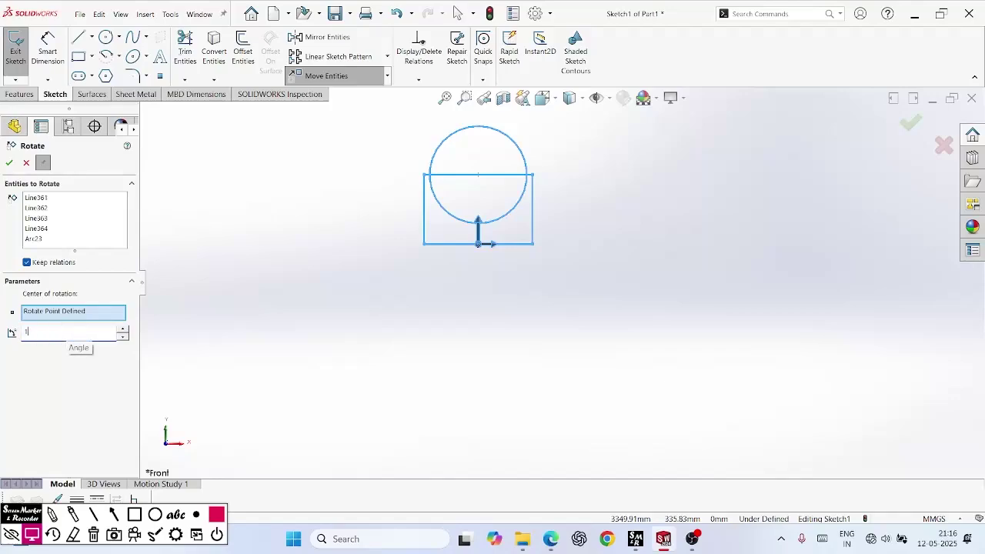
type("80")
key("Return")
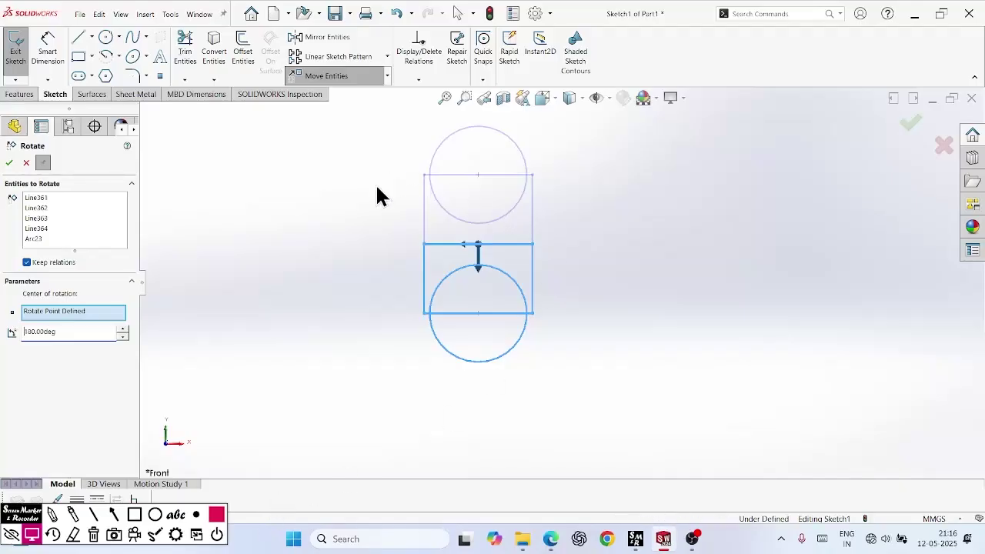
left_click(9, 163)
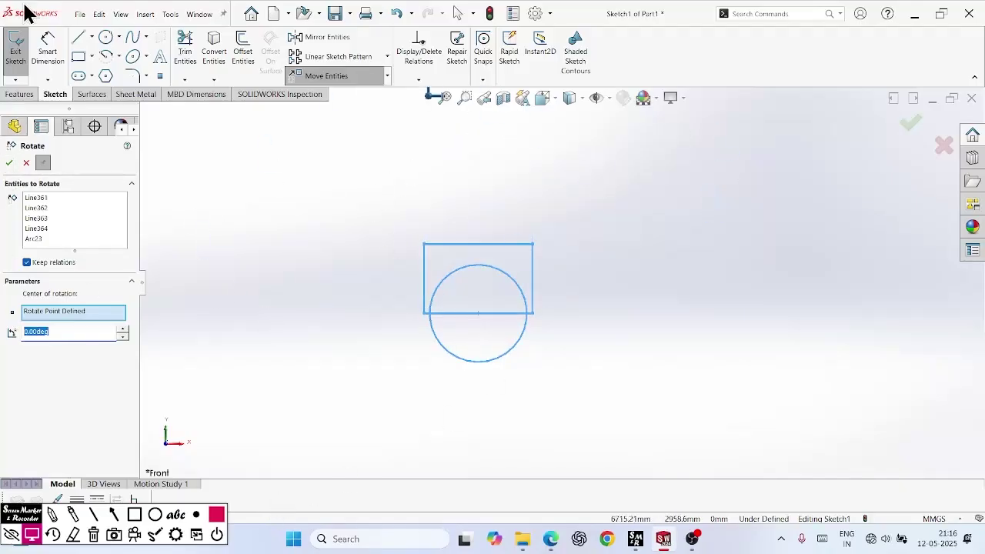
left_click(26, 163)
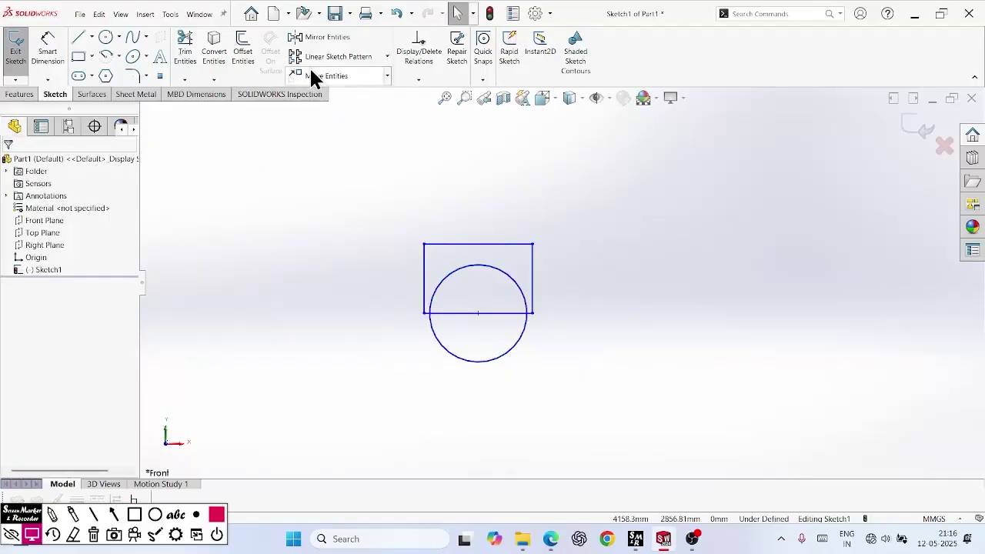
left_click(388, 77)
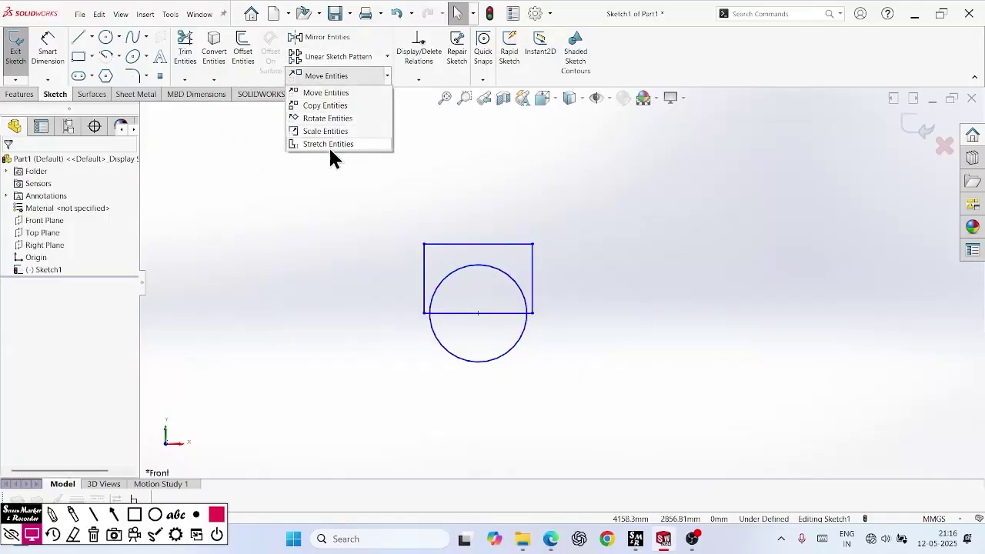
left_click(207, 207)
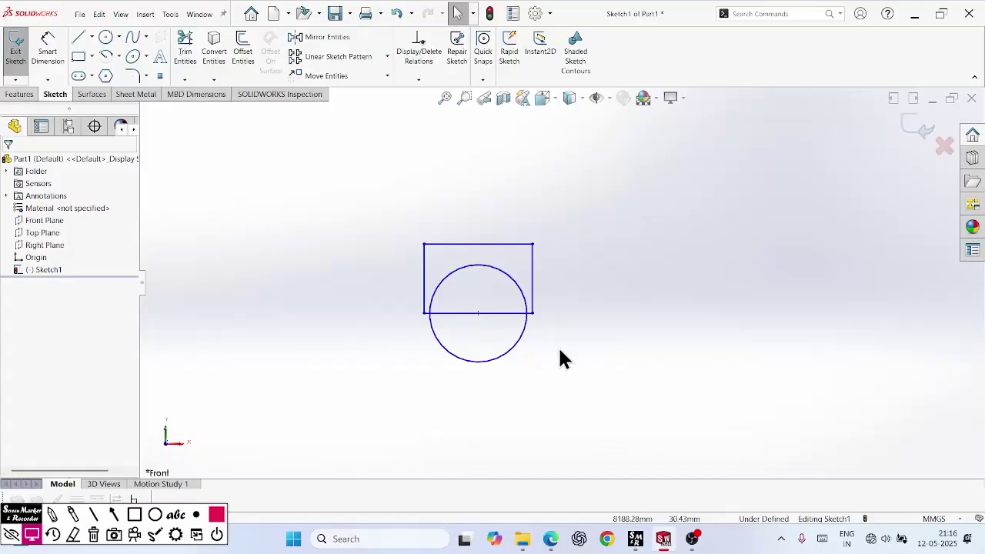
Select the rectangle and circle together and delete them from the sketch
left_click_drag(779, 369, 293, 207)
right_click(472, 250)
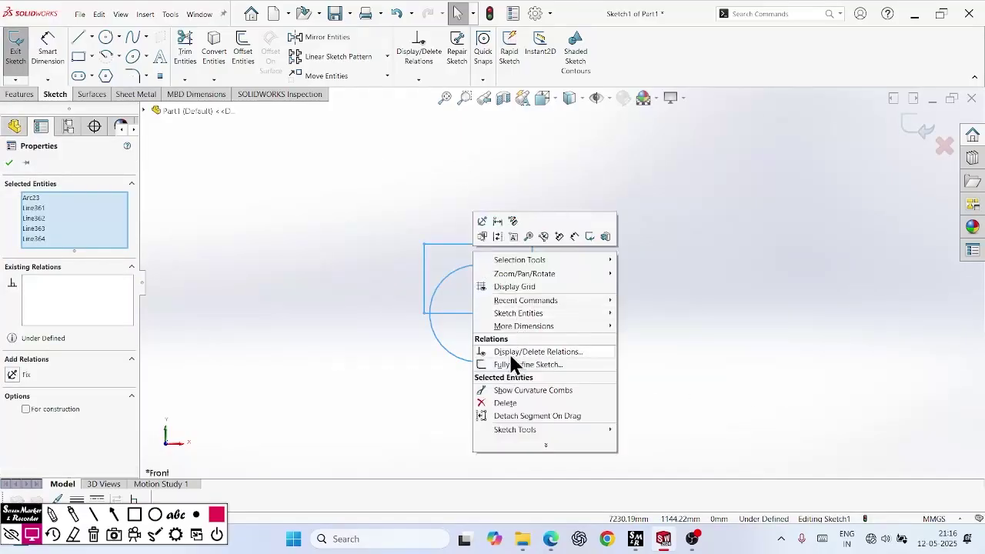
left_click(504, 402)
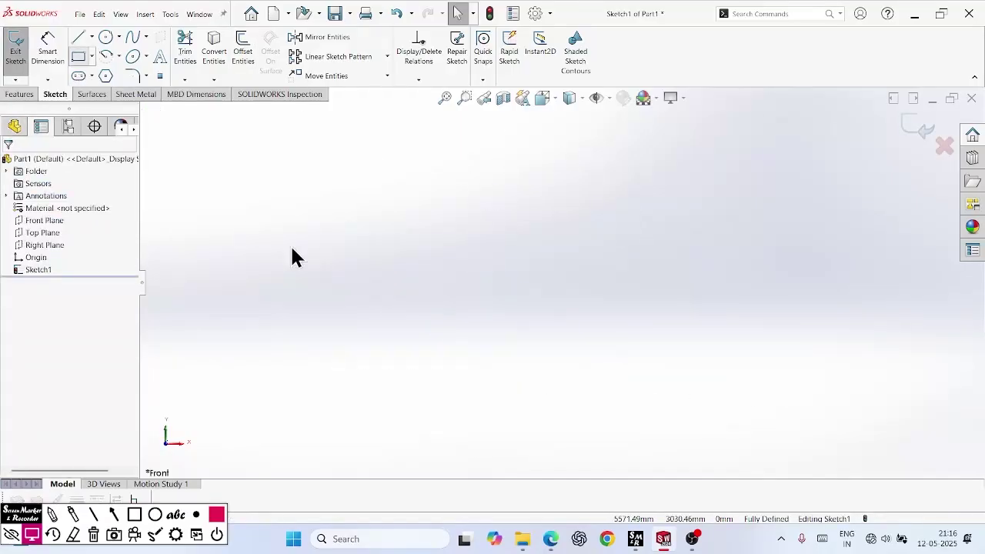
Sketch a corner rectangle about 2180 mm wide and 1683 mm high
key("r")
left_click(372, 341)
left_click(558, 198)
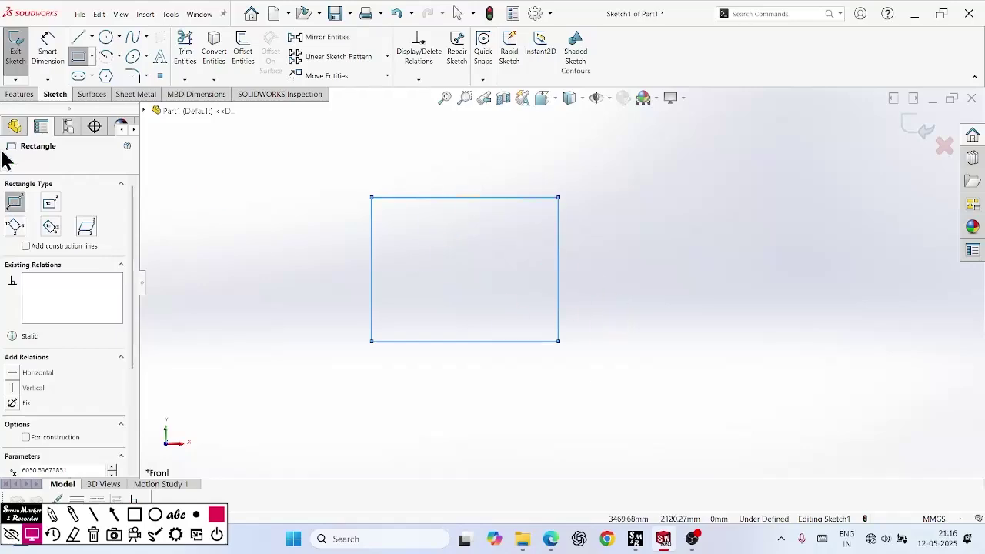
key("Escape")
Dimension the rectangle to a width of 2100 mm and a height of 1500 mm
left_click(46, 47)
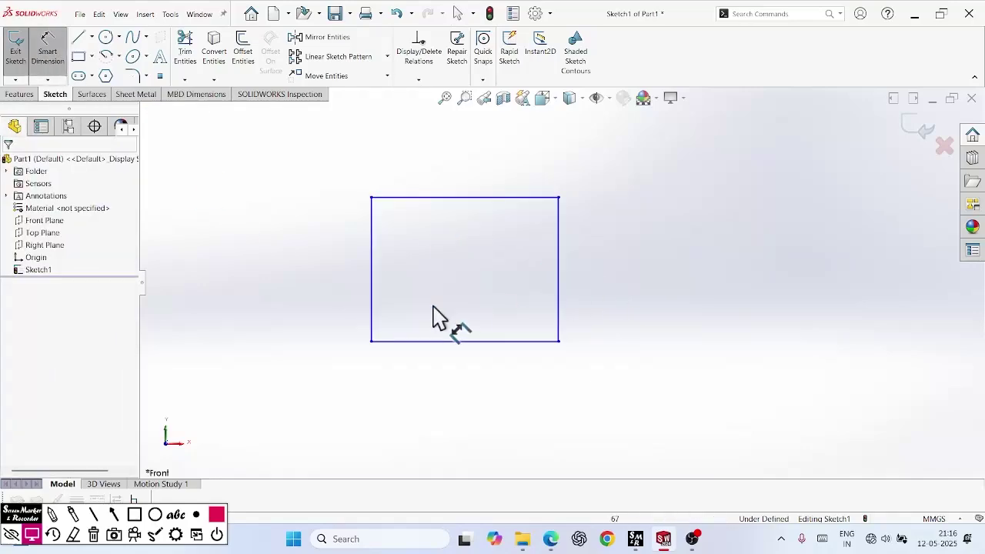
left_click(445, 344)
left_click(440, 383)
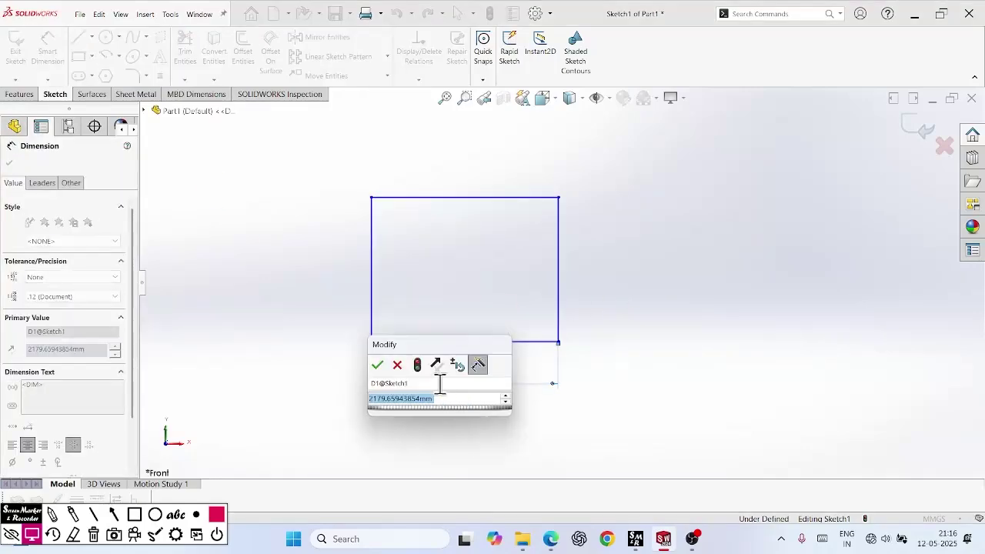
key("Return")
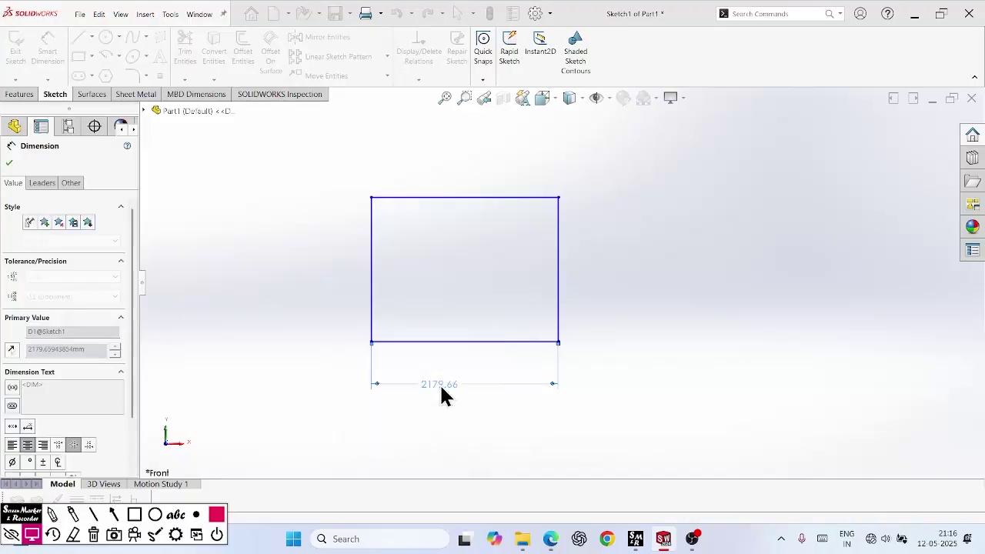
left_click(550, 293)
left_click(620, 295)
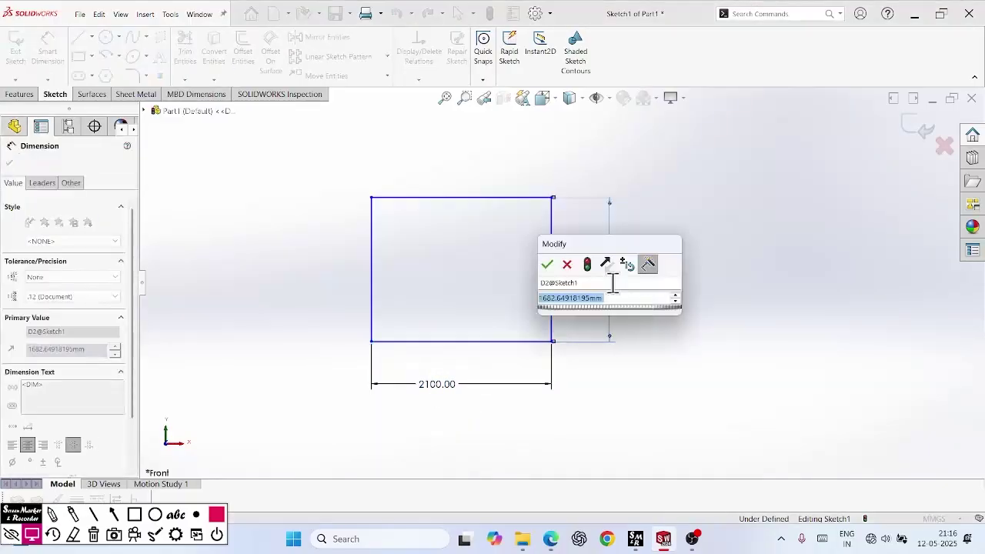
type("1500")
key("Return")
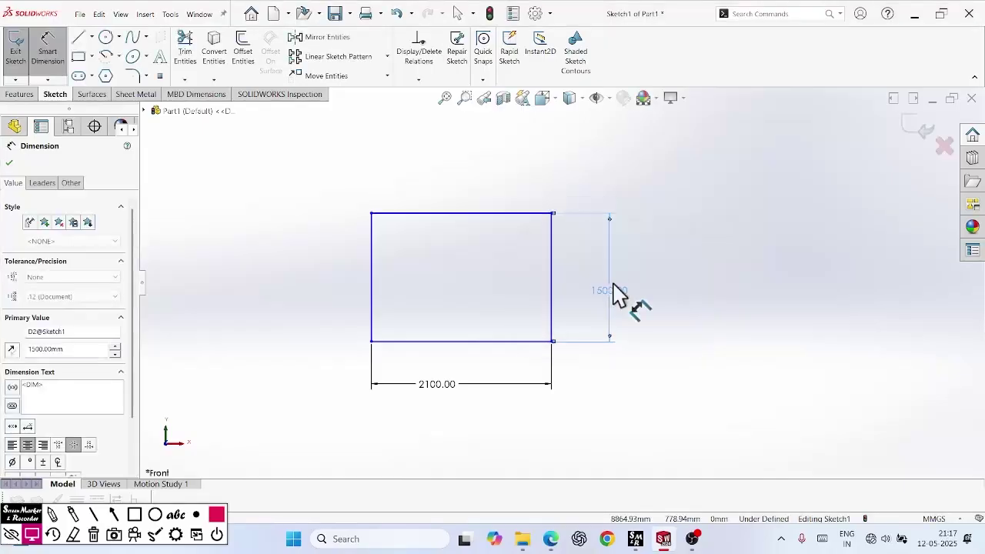
left_click(10, 162)
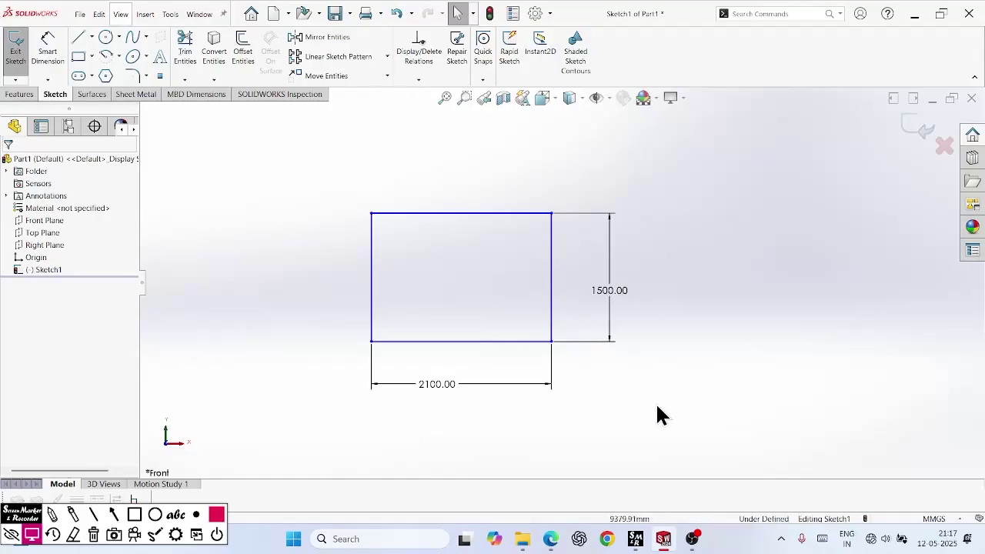
Create one copy of the rectangle with Scale Entities, using a factor of 0.5 about its lower-left corner
left_click_drag(269, 172, 570, 363)
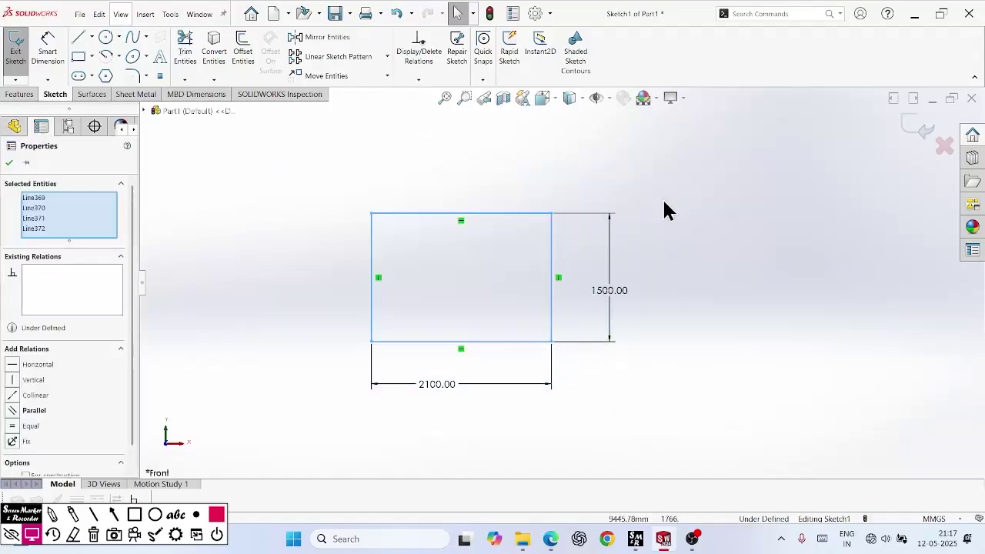
left_click(387, 76)
left_click(335, 132)
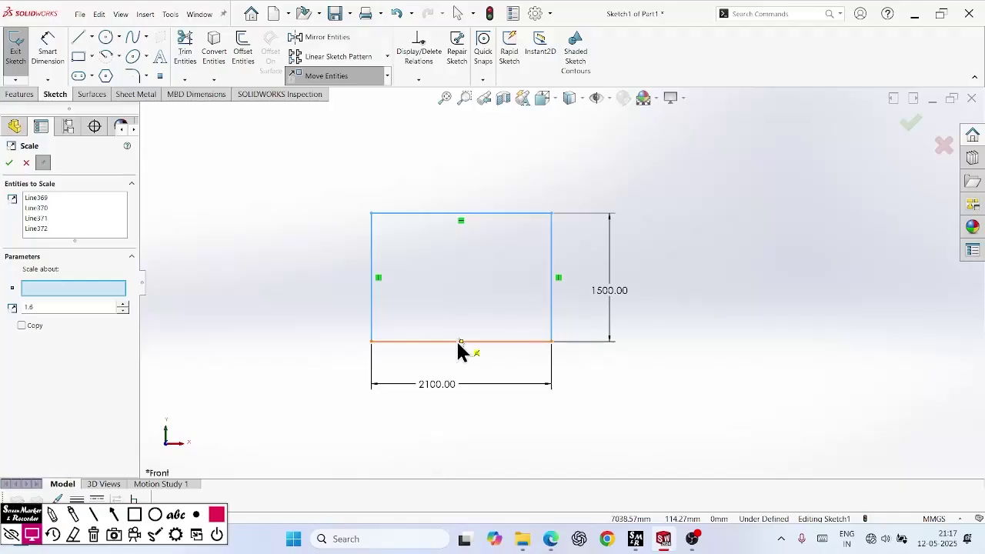
left_click(373, 342)
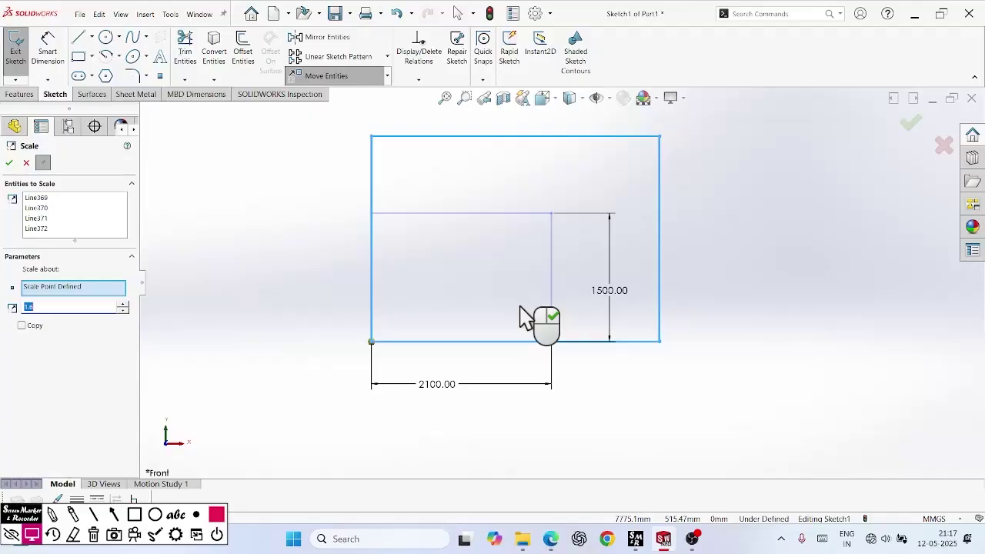
type("0.5")
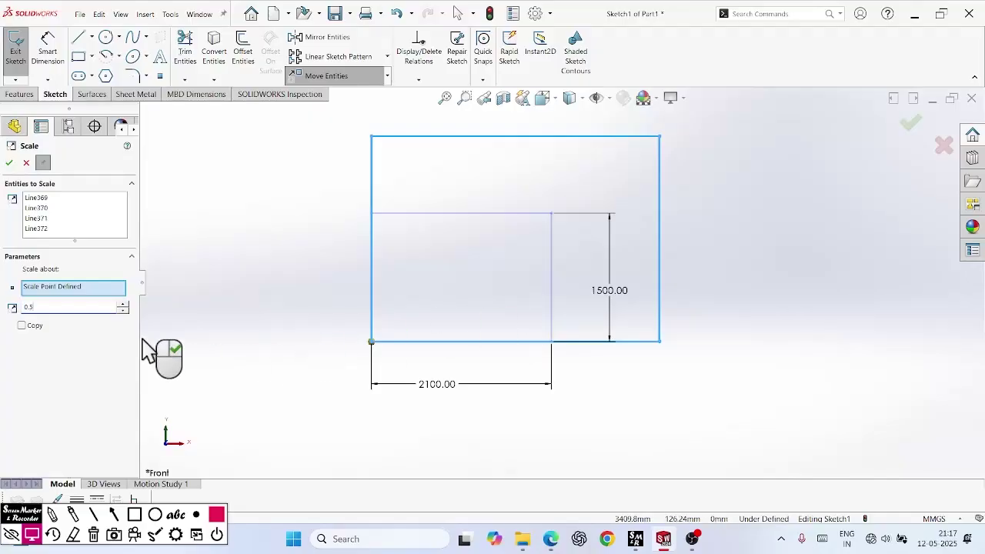
left_click(22, 324)
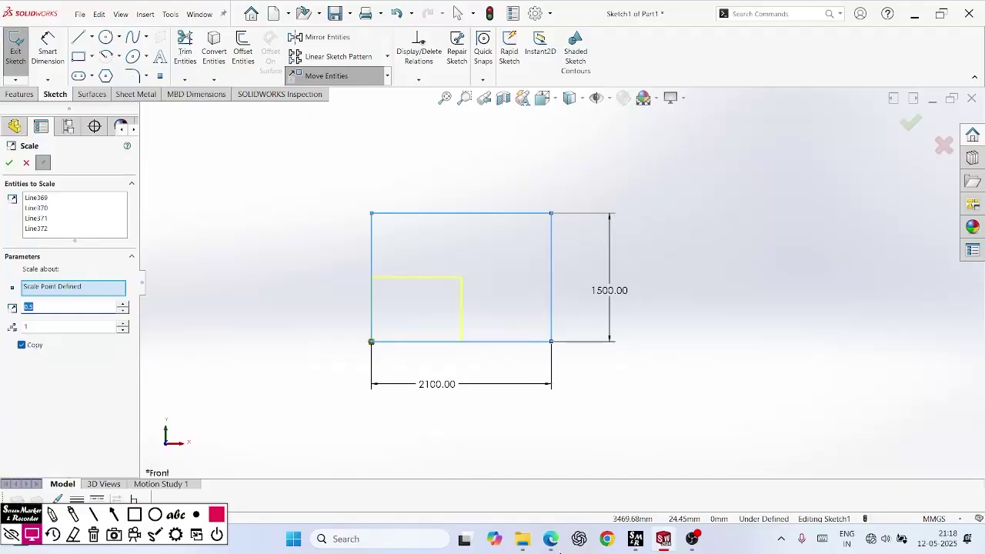
left_click(9, 163)
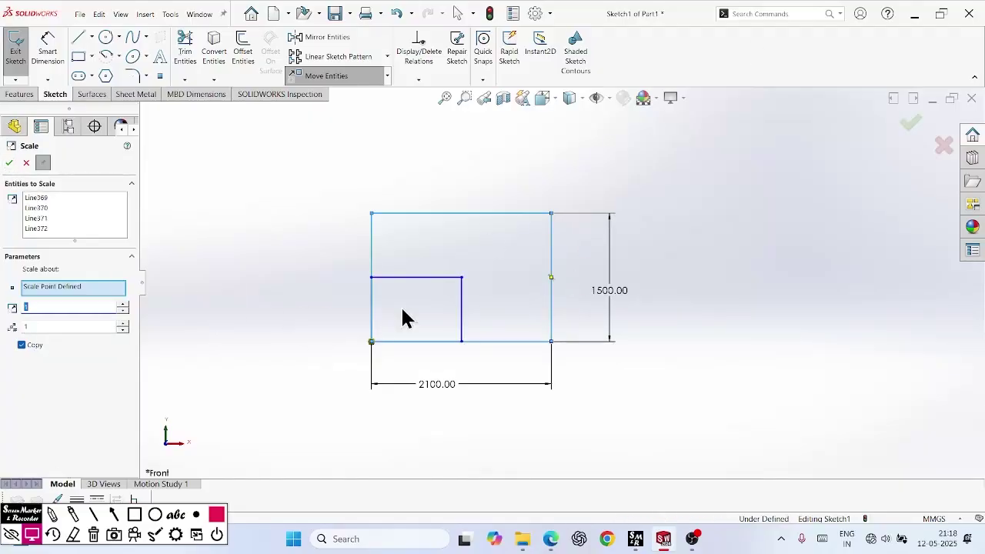
left_click(10, 163)
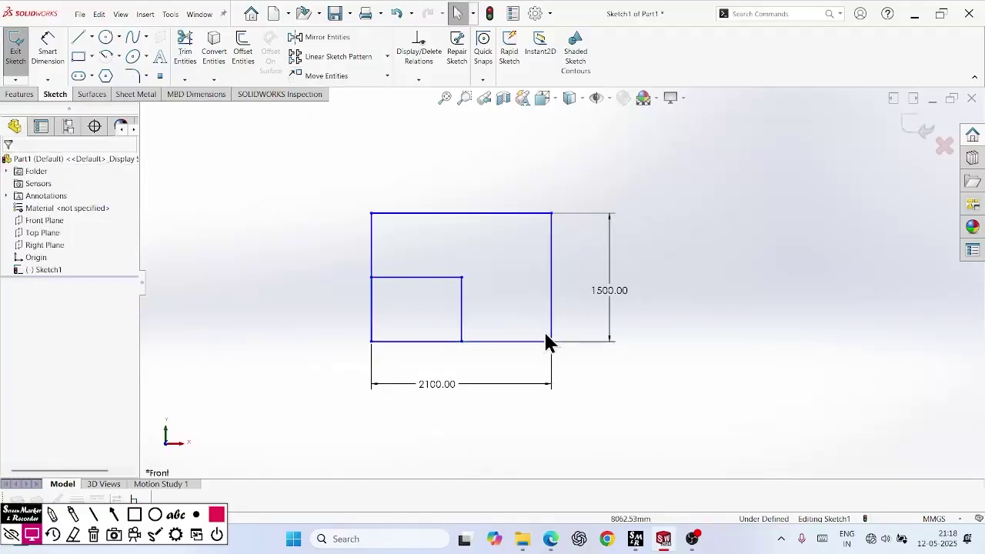
Dimension the height and width of the smaller scaled rectangle
left_click(66, 49)
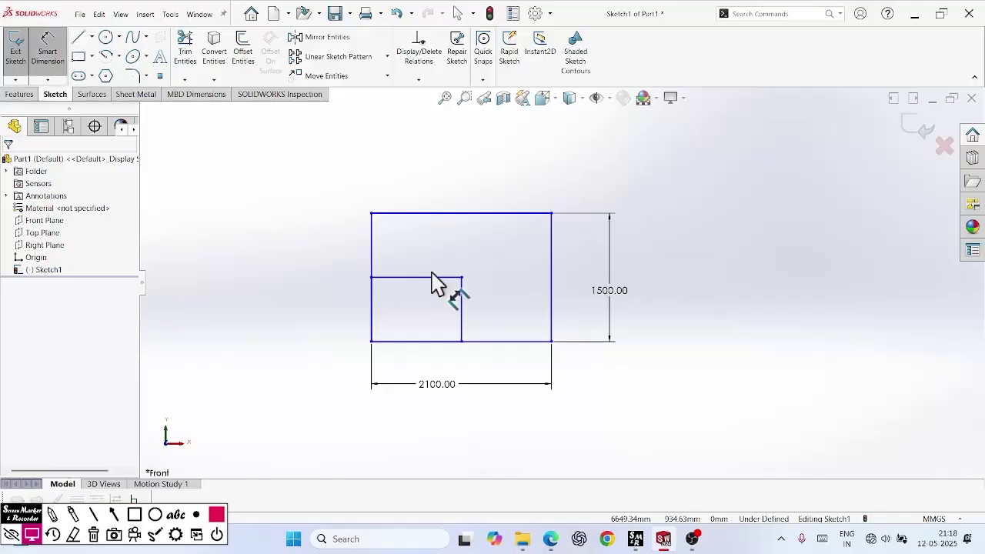
left_click(463, 311)
left_click(509, 311)
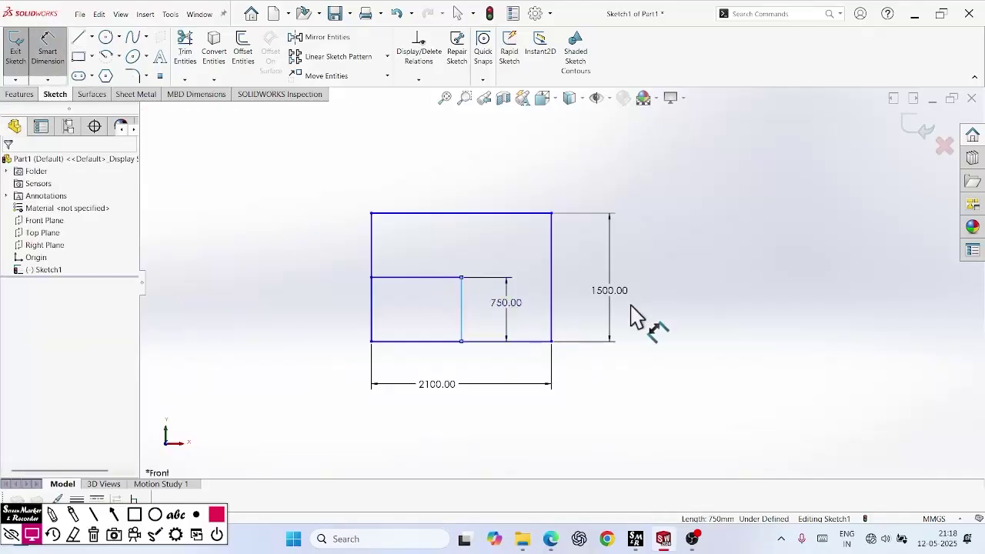
left_click(445, 284)
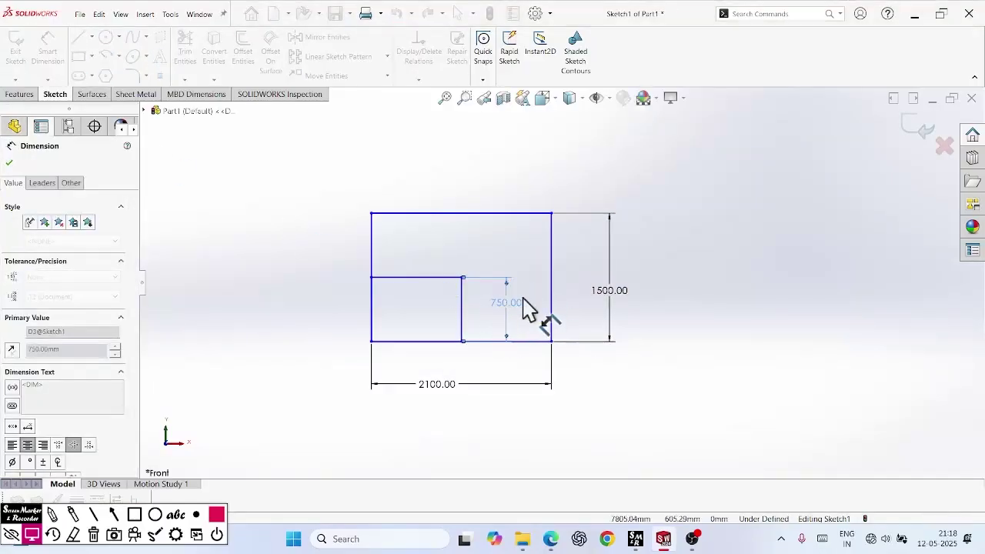
left_click(442, 275)
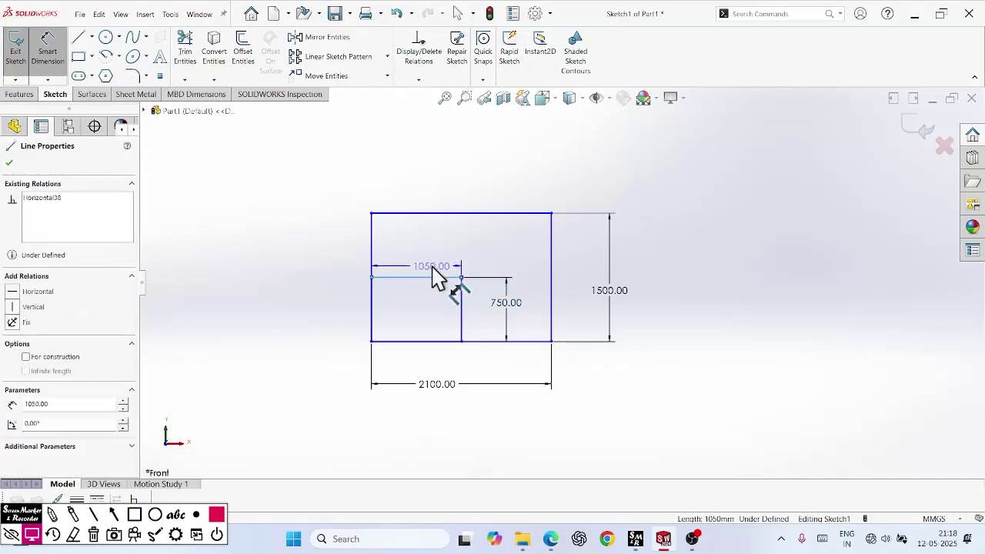
left_click(433, 266)
left_click(370, 248)
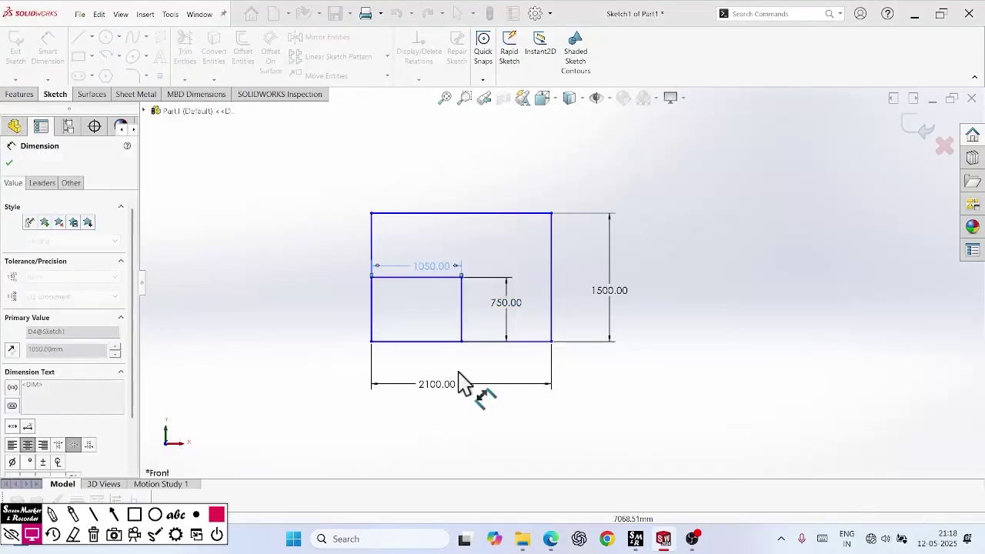
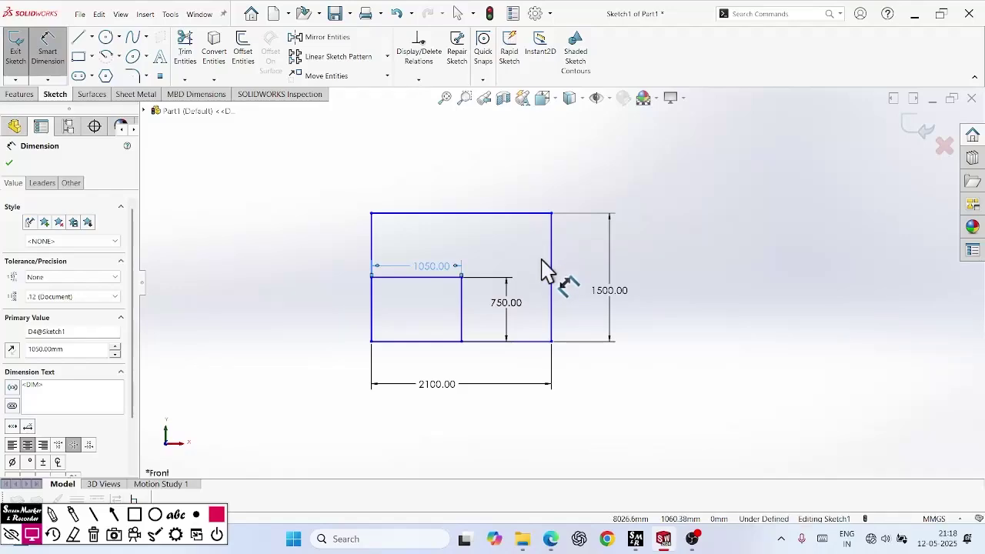
left_click(9, 162)
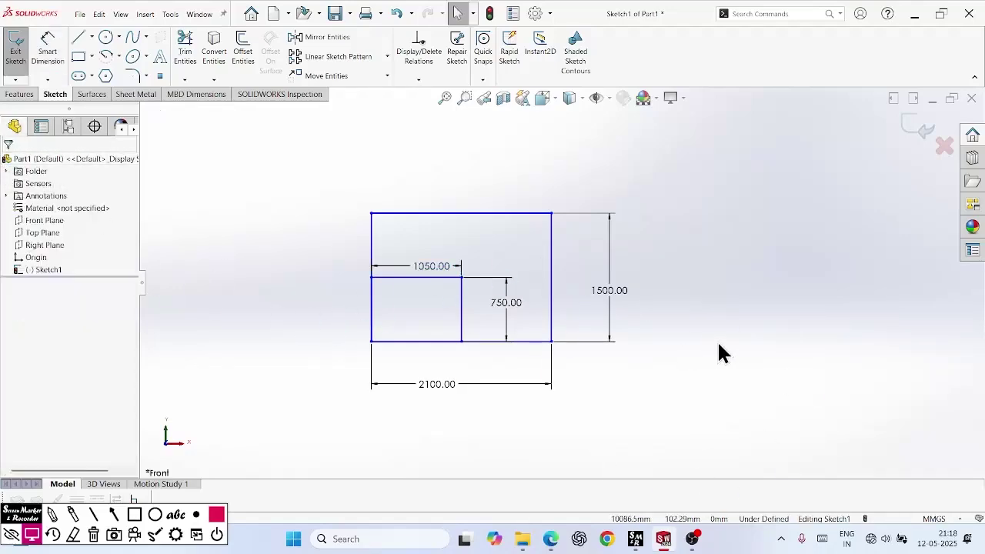
Beside the rectangles, sketch a profile's lower edge with lines, starting about 1789 mm horizontally, with a raised notch midway
scroll(727, 347, "up", 3)
scroll(857, 303, "down", 2)
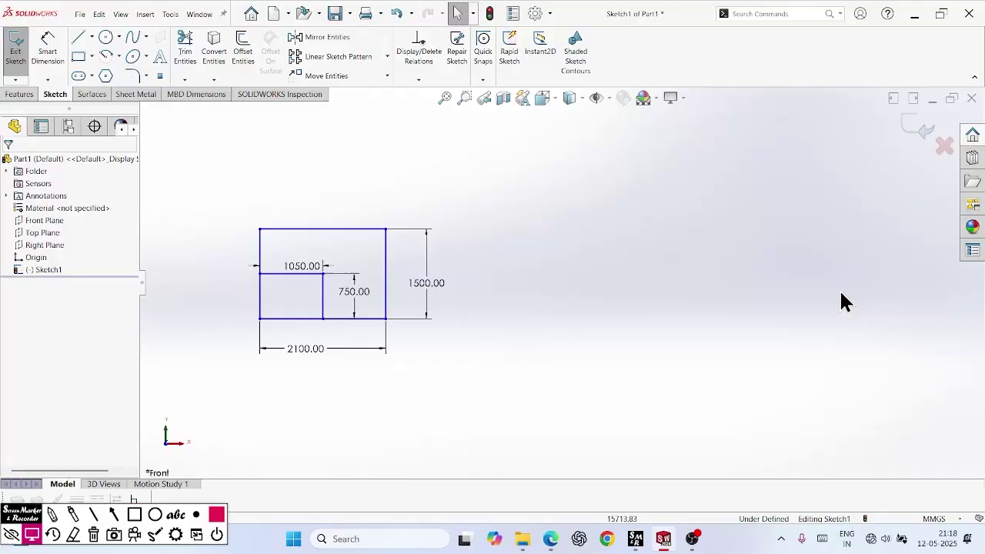
left_click(386, 76)
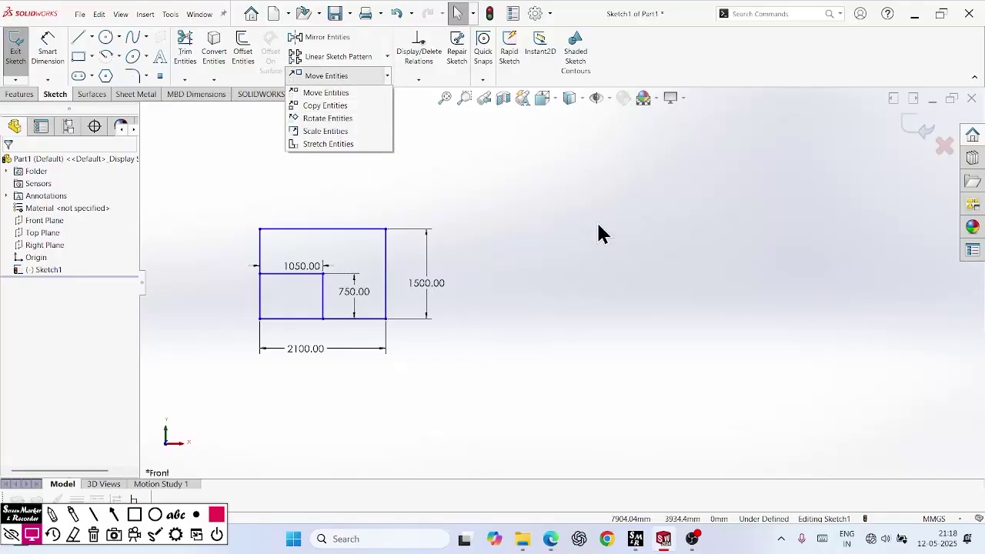
left_click(78, 37)
scroll(638, 315, "up", 3)
scroll(658, 316, "down", 5)
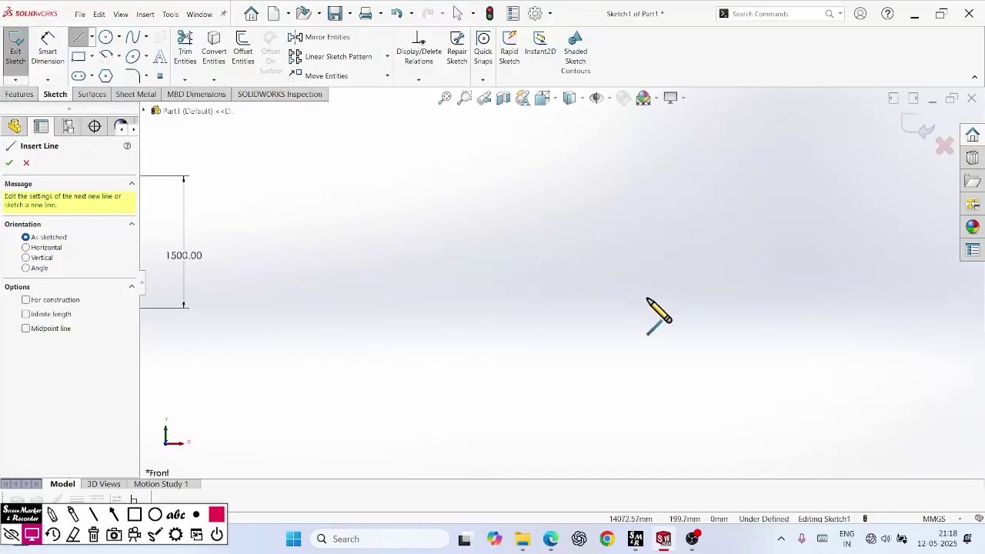
left_click(307, 377)
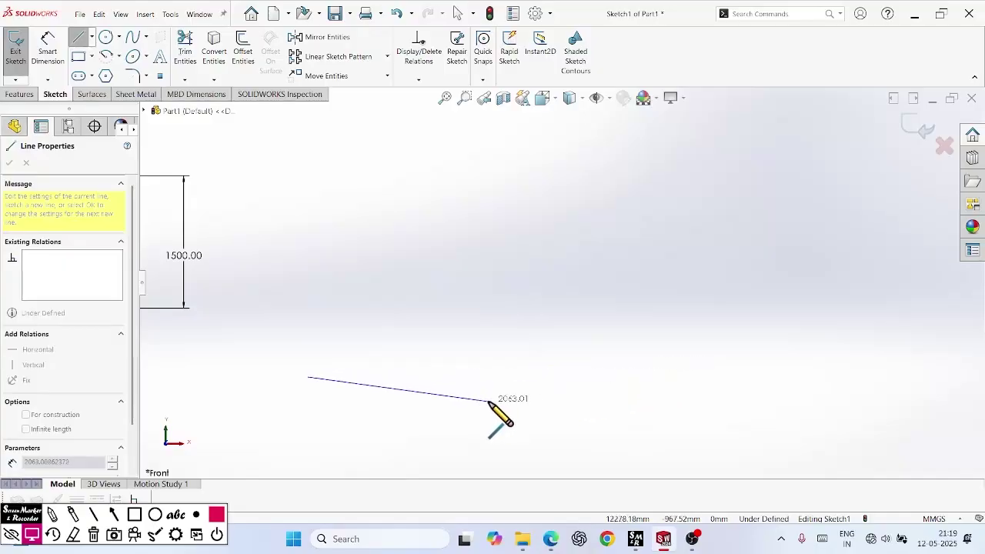
left_click(465, 376)
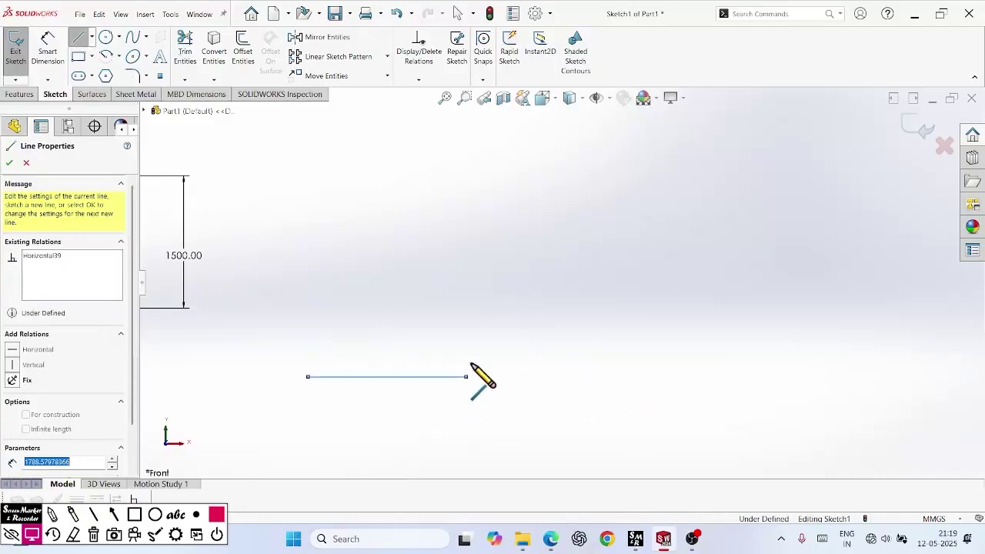
left_click(462, 315)
left_click(575, 315)
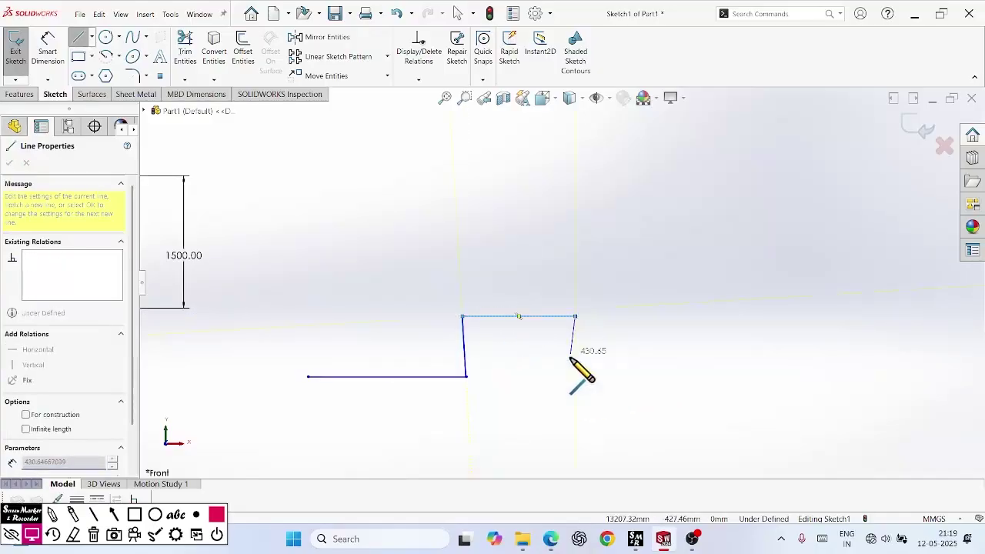
left_click(566, 382)
left_click(759, 387)
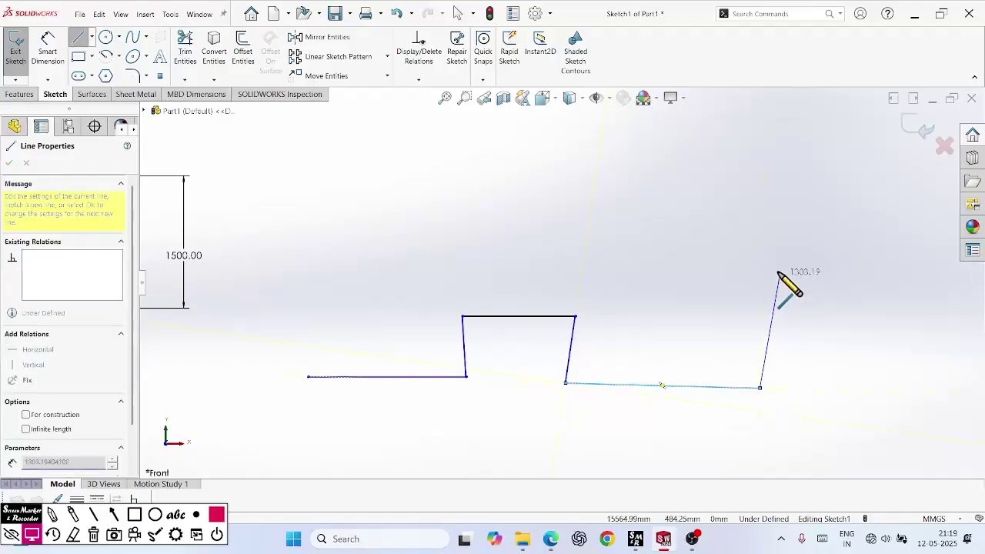
Continue the profile with a vertical right side, a horizontal upper edge with a small raised tab, and a vertical left side
left_click(760, 259)
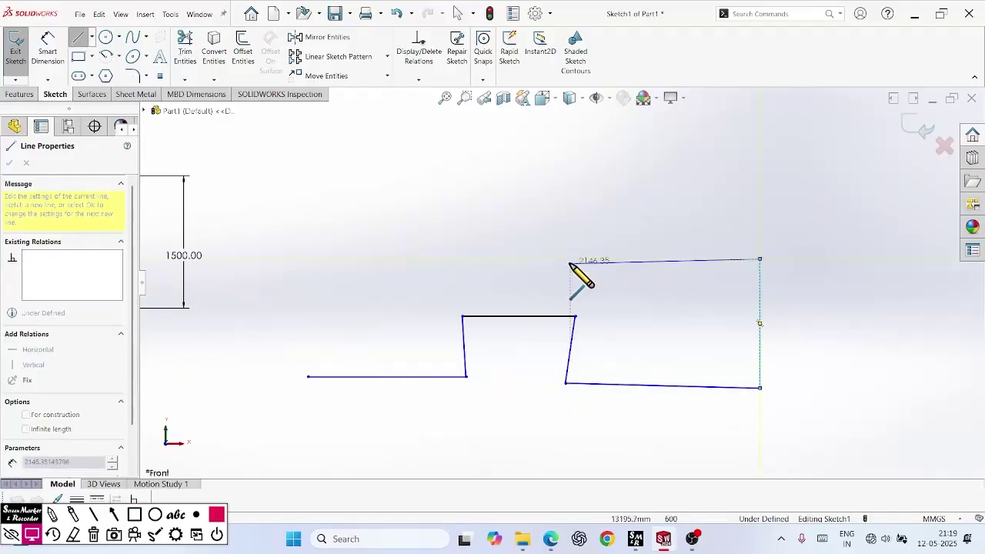
left_click(425, 259)
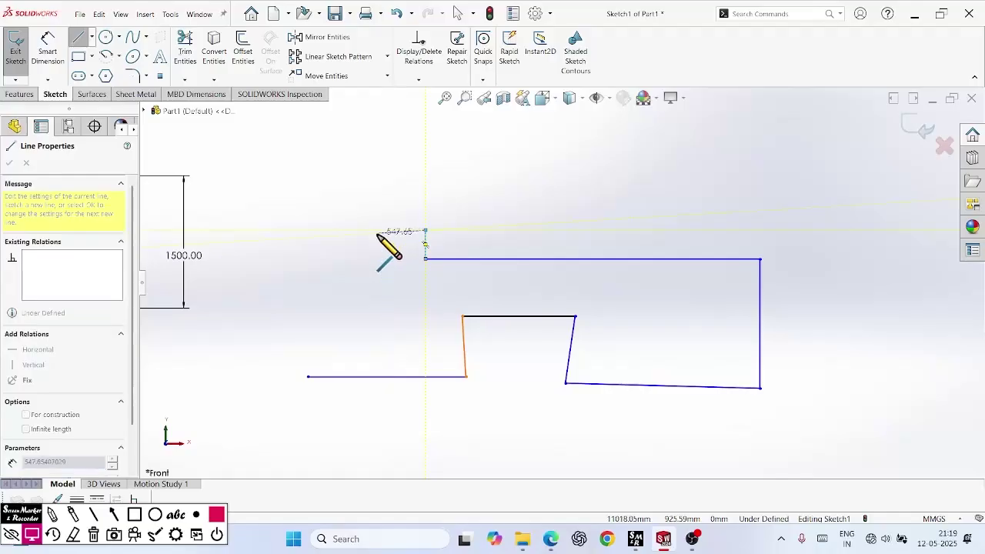
left_click(426, 231)
left_click(374, 230)
left_click(371, 258)
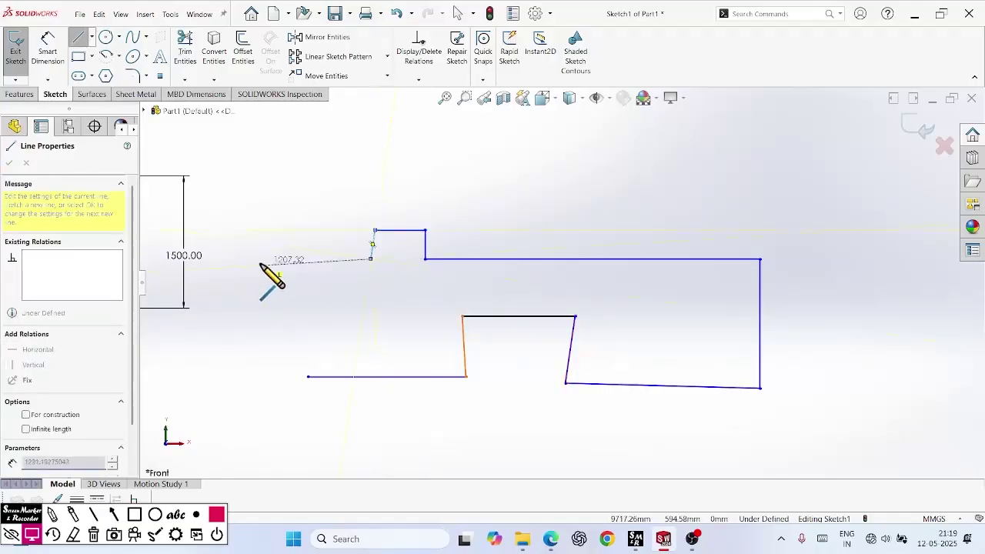
left_click(252, 259)
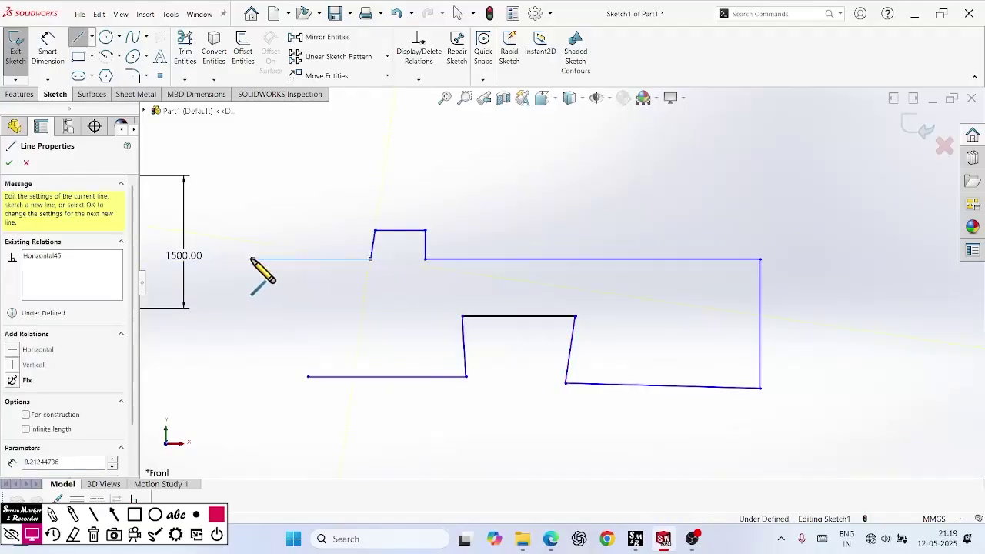
left_click(253, 383)
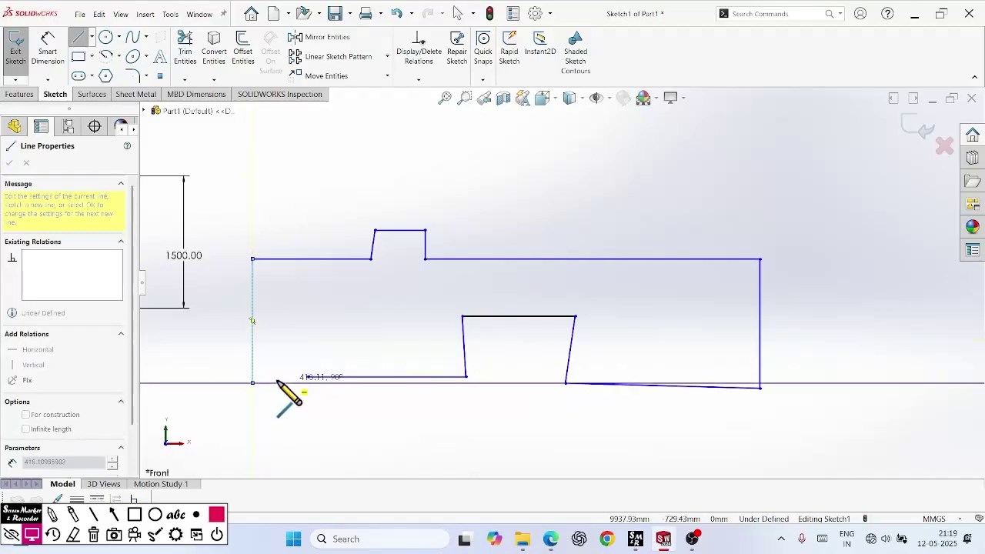
Finish the line chain and close the profile by joining the lower edge's open left end to the left side's lower endpoint
right_click(280, 380)
left_click(295, 388)
left_click(308, 377)
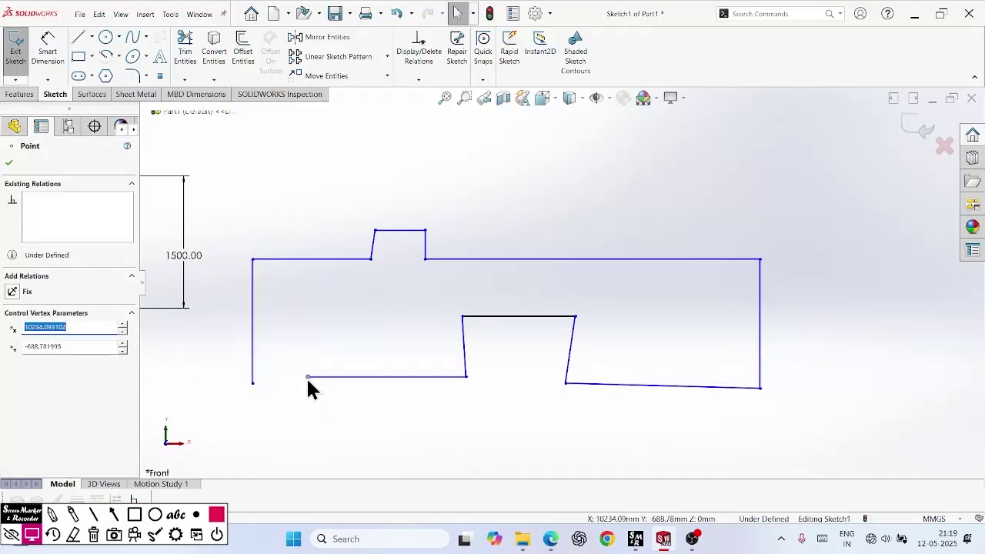
key("Escape")
right_click(296, 311)
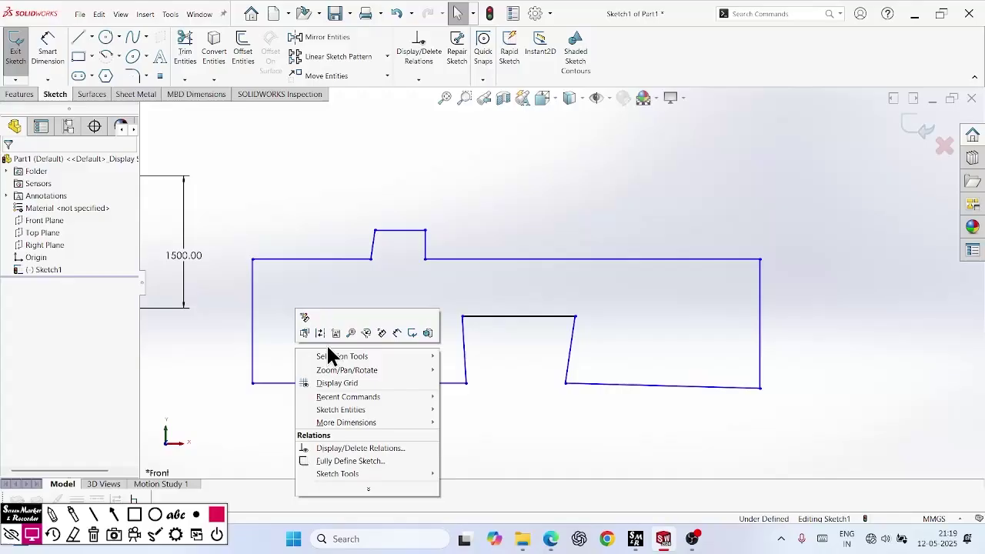
left_click(266, 336)
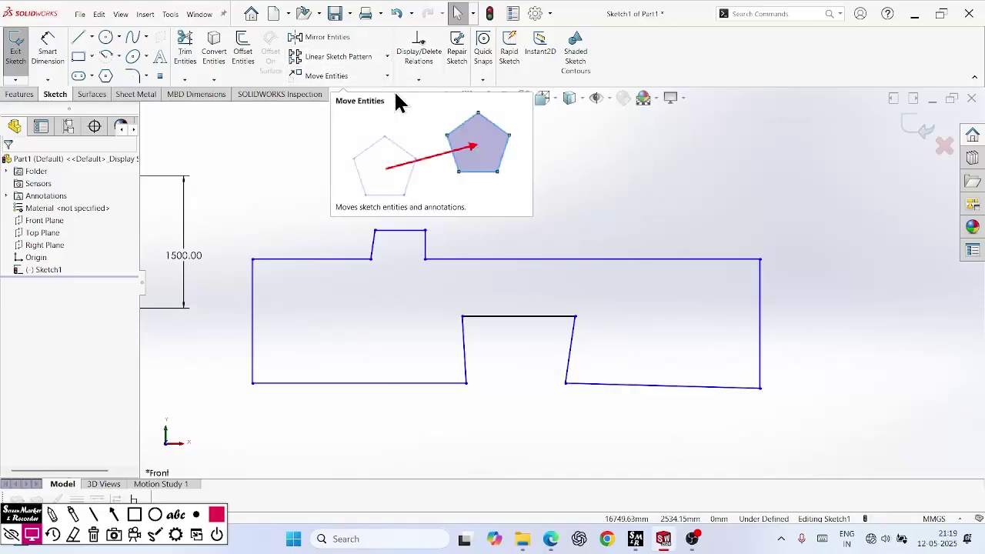
Stretch the notch's three lines with the From/To method, from the midpoint of its top line to below the profile's lower edge
mouse_move(637, 356)
left_mouse_down()
mouse_move(523, 339)
mouse_move(393, 295)
left_mouse_up()
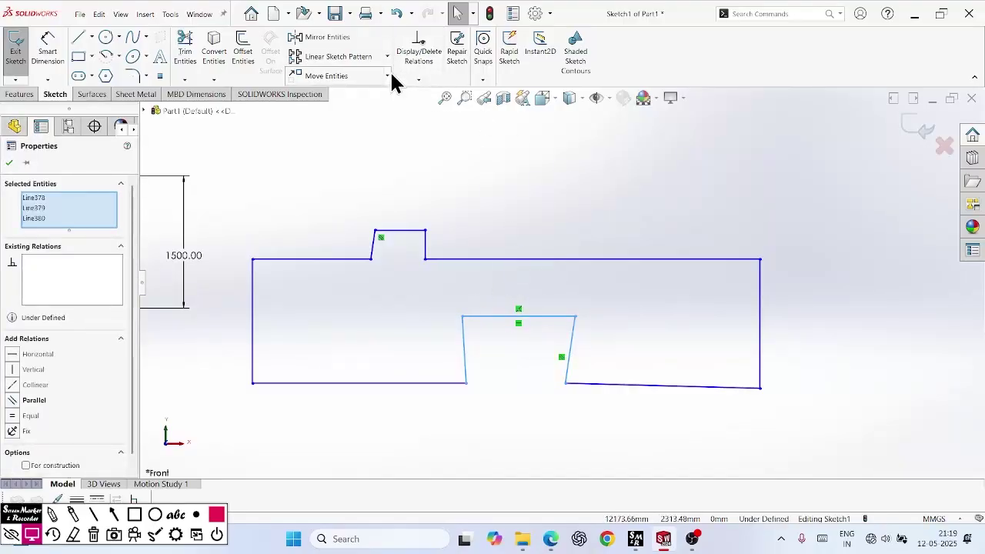
left_click(389, 76)
left_click(350, 143)
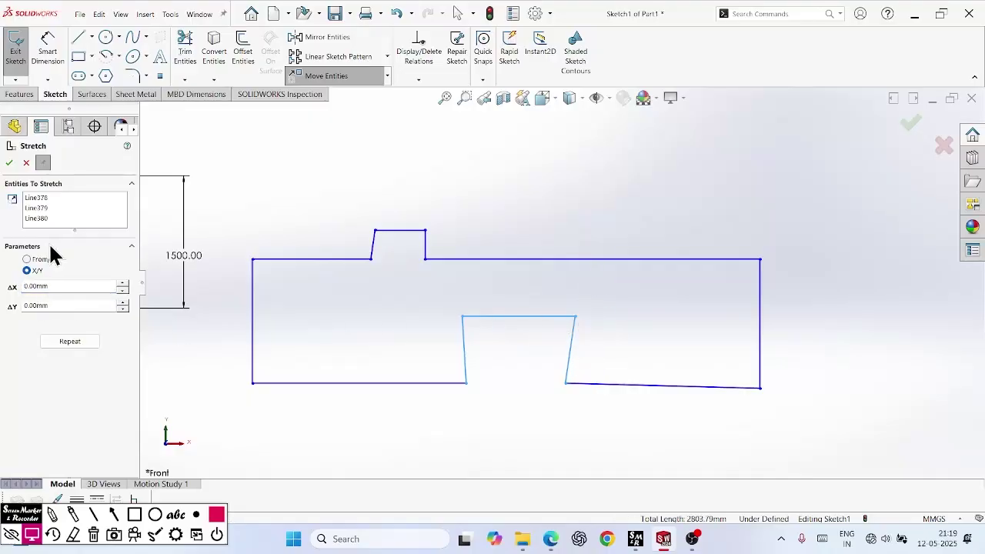
left_click(28, 259)
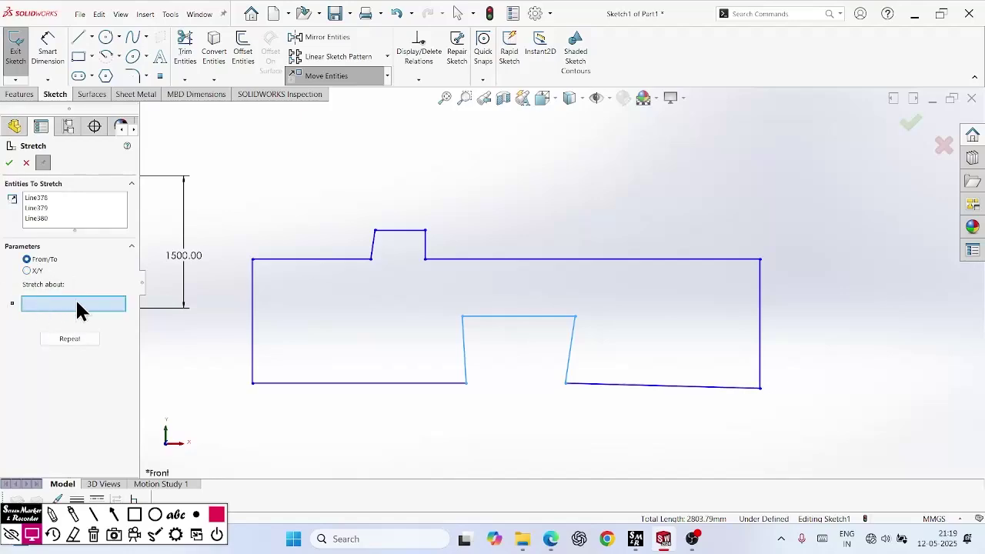
left_click(518, 316)
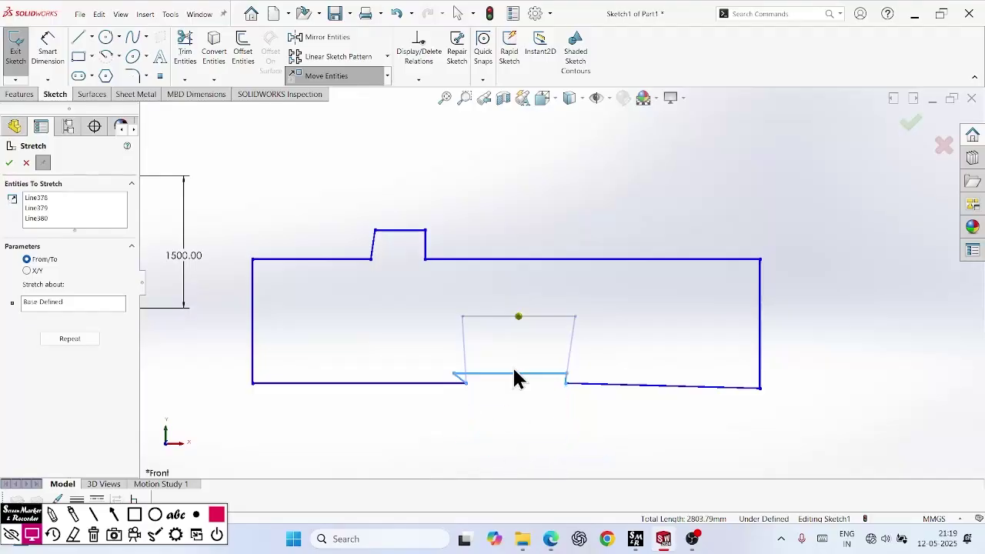
left_click(367, 308)
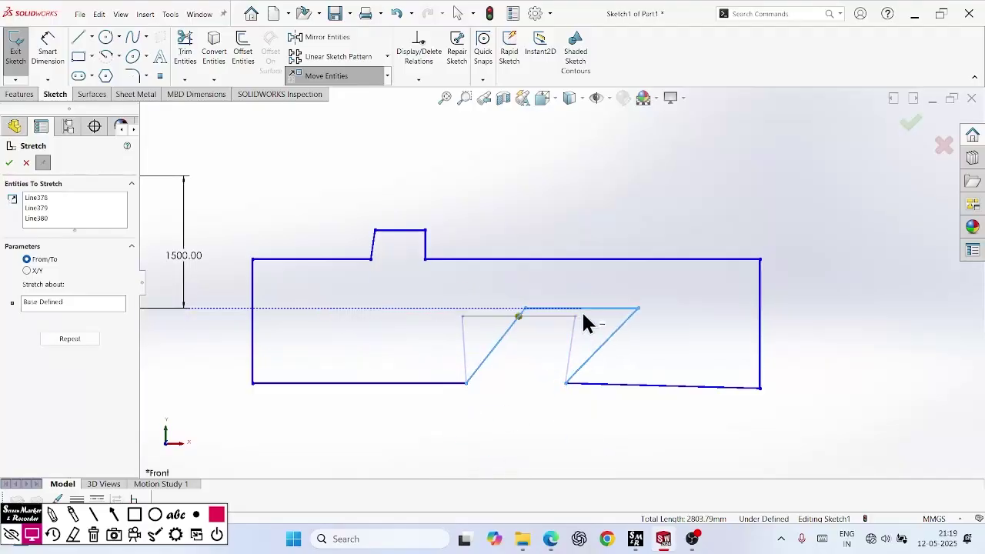
left_click(498, 462)
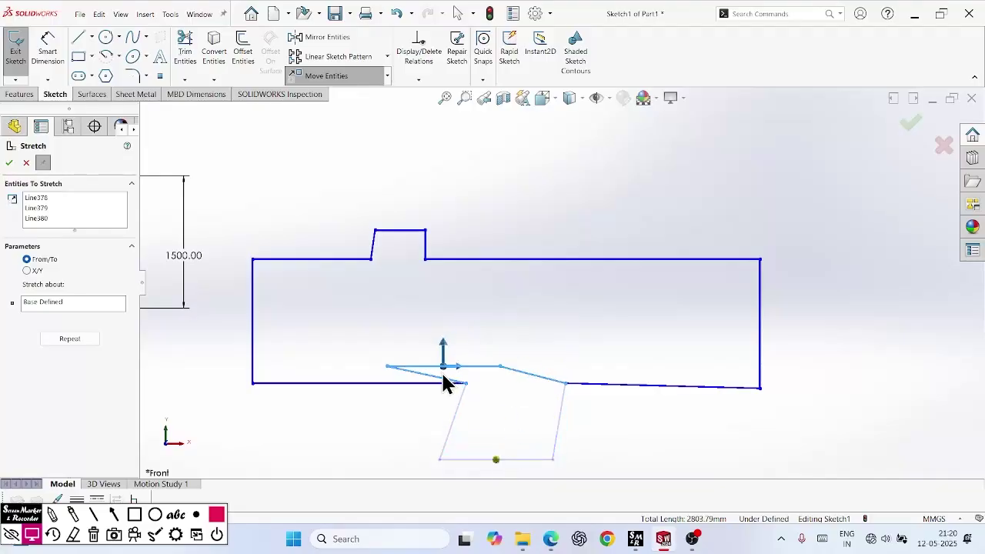
left_click(9, 162)
Stretch the left lower edge and the adjoining slanted side from their shared corner, placing the corner so that side is vertical
scroll(423, 418, "up", 4)
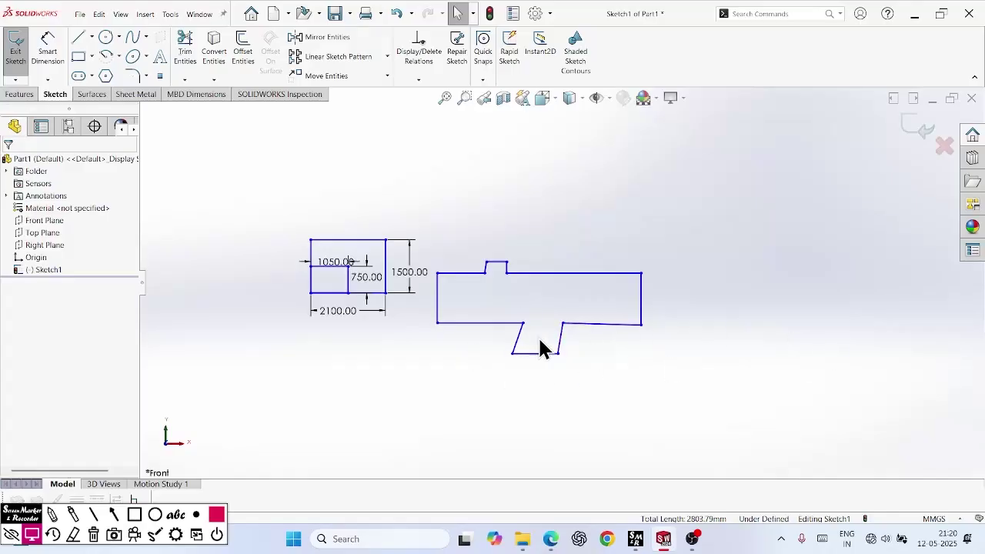
left_click_drag(522, 335, 507, 316)
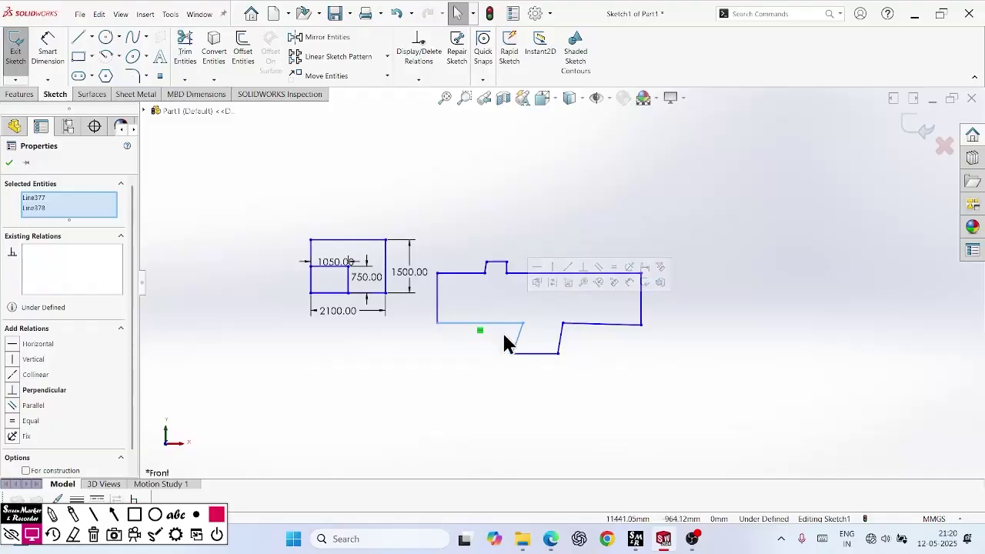
left_click(387, 77)
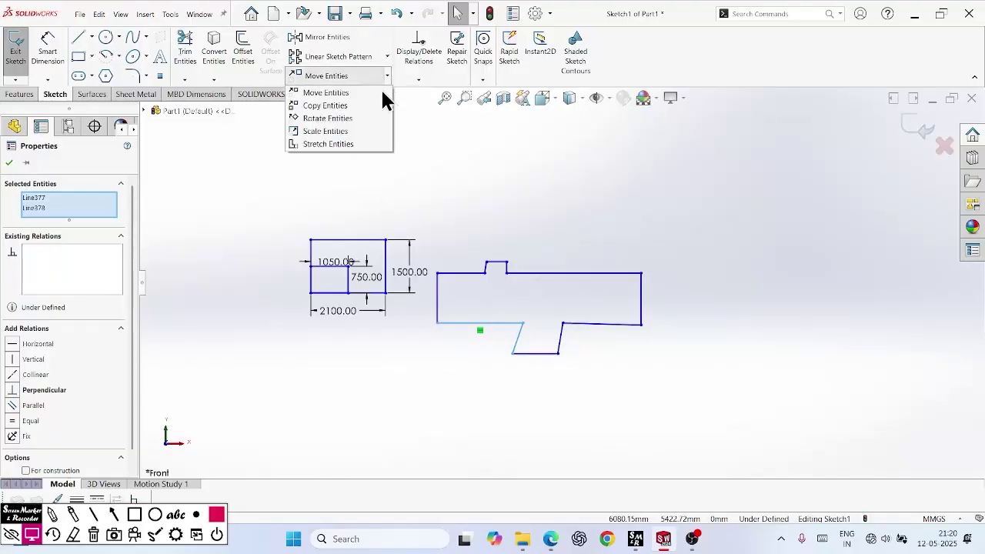
left_click(328, 144)
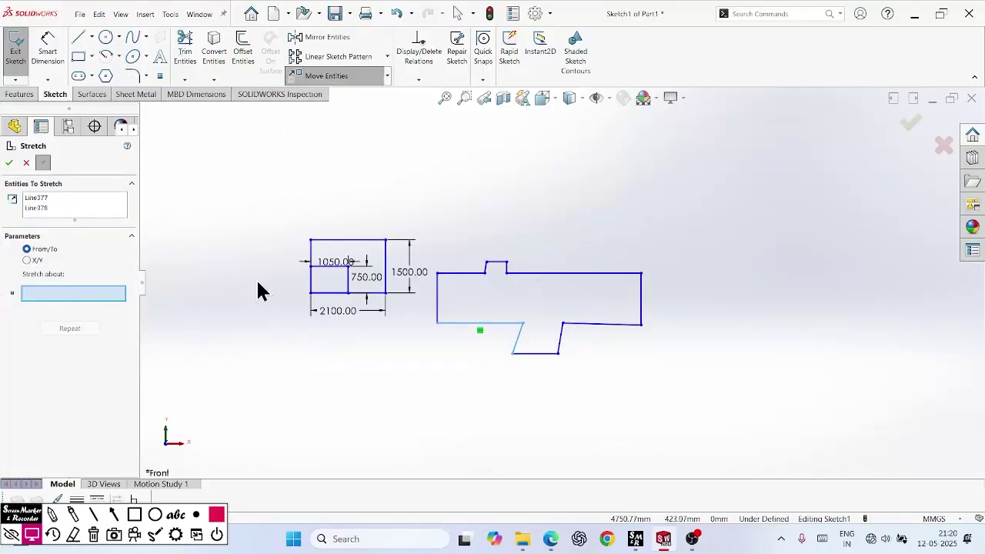
left_click(523, 323)
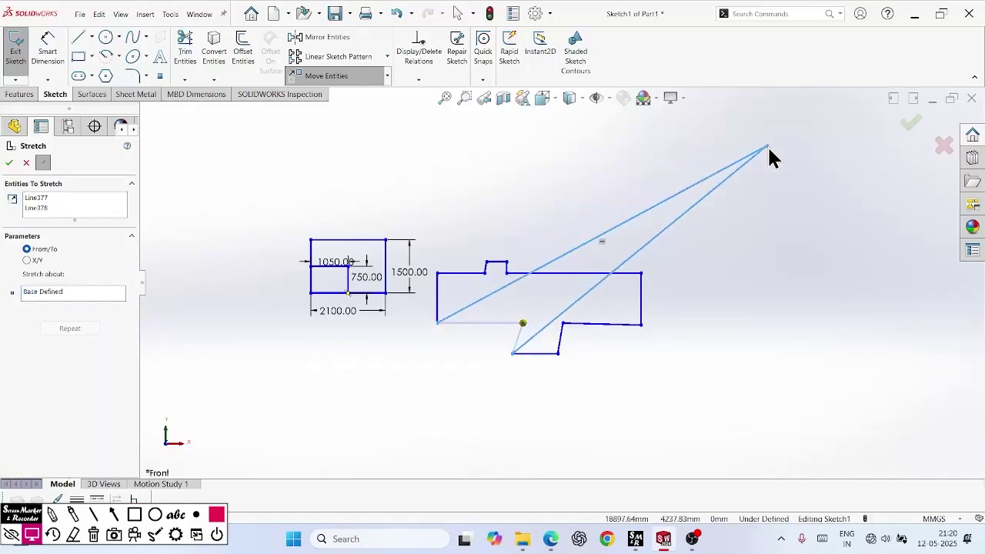
right_click(490, 329)
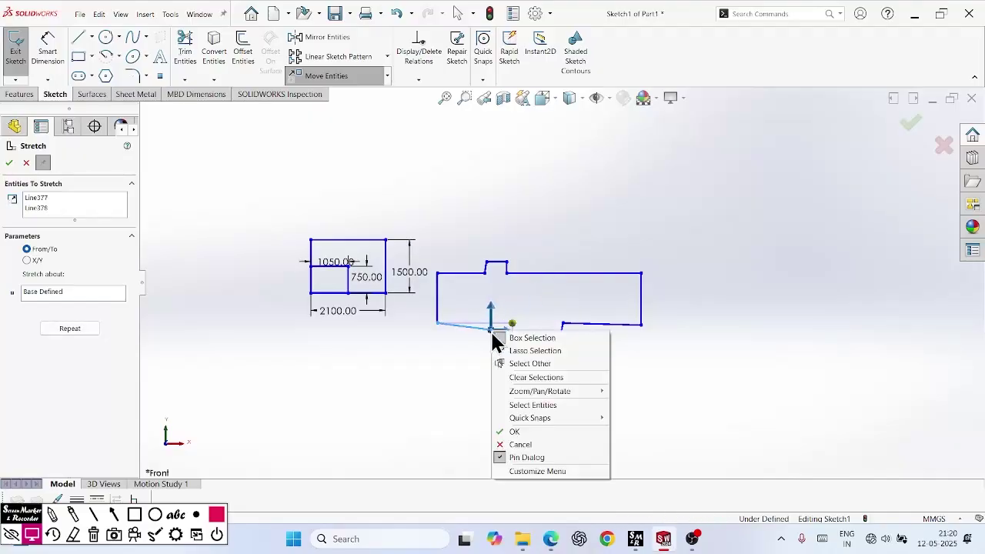
left_click(12, 173)
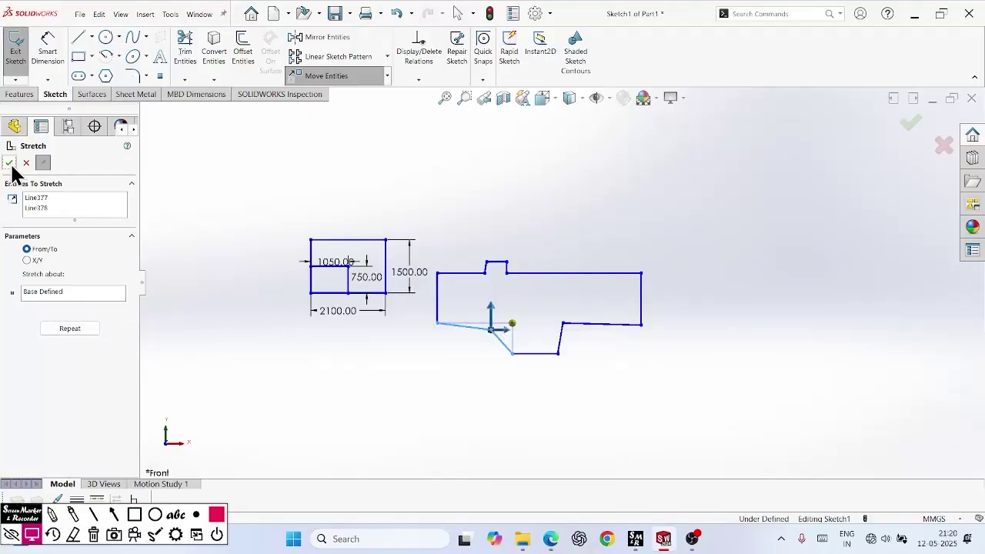
left_click(9, 162)
Try to scale the three lines of the raised tab about its upper-right corner with a factor of 1
scroll(492, 308, "down", 3)
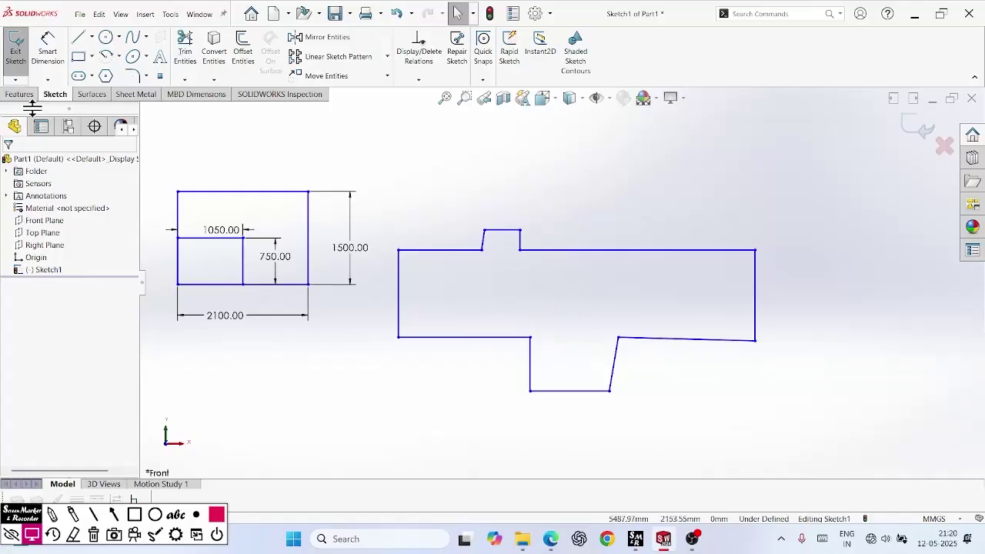
left_click(387, 76)
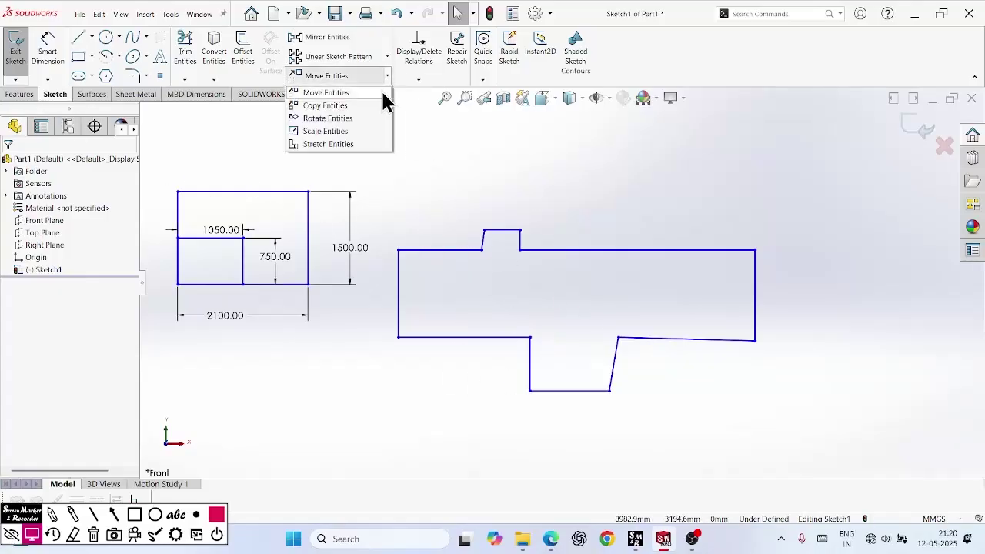
left_click(338, 132)
left_click(483, 240)
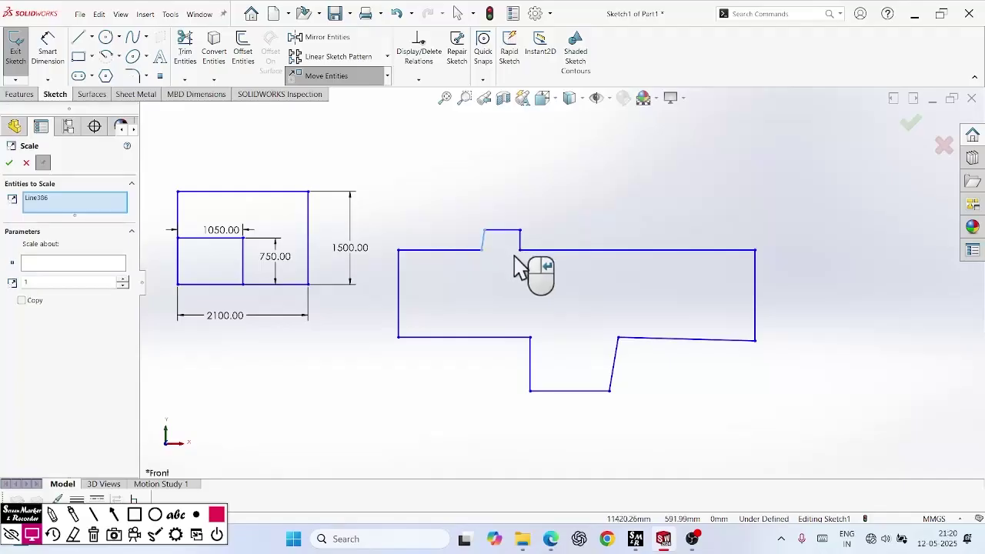
left_click(520, 240)
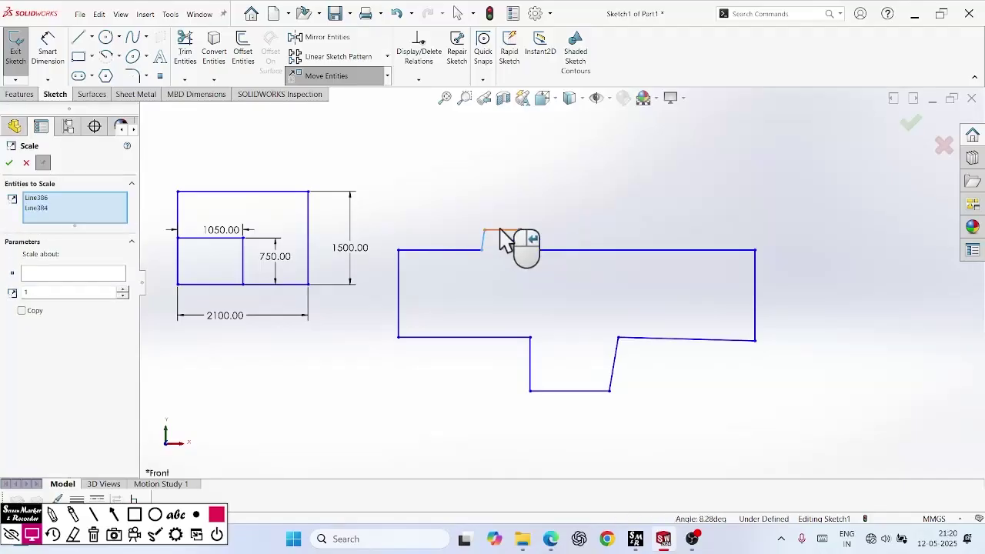
left_click(500, 229)
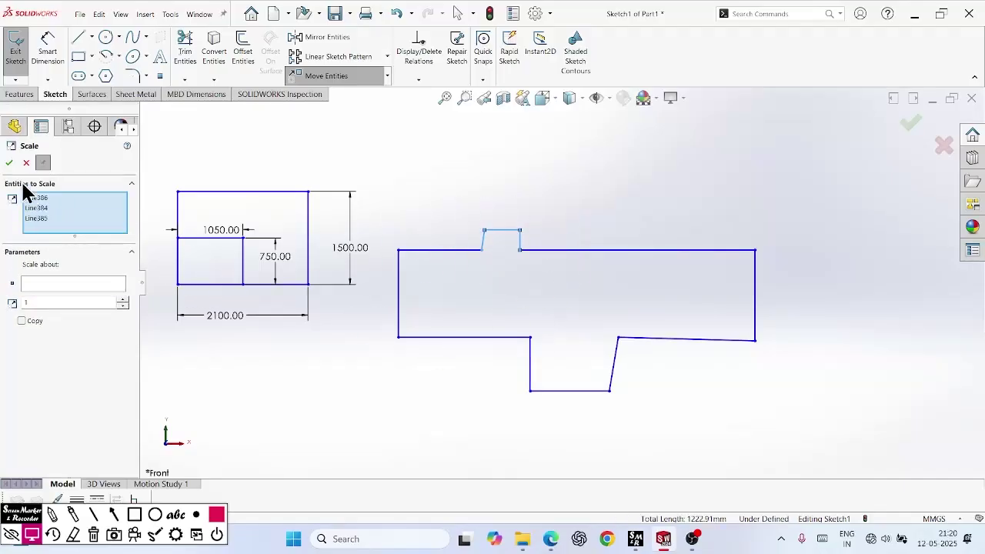
left_click(48, 284)
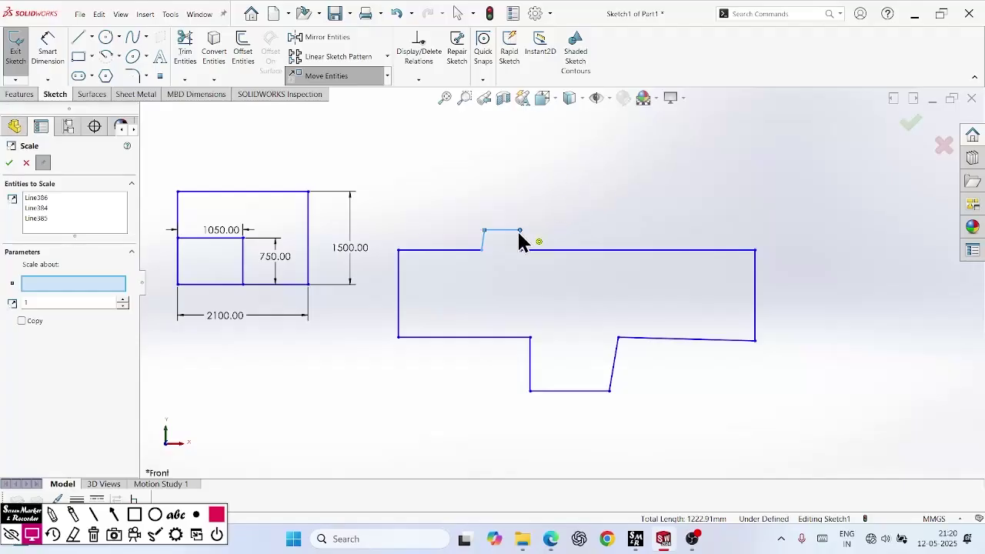
left_click(519, 231)
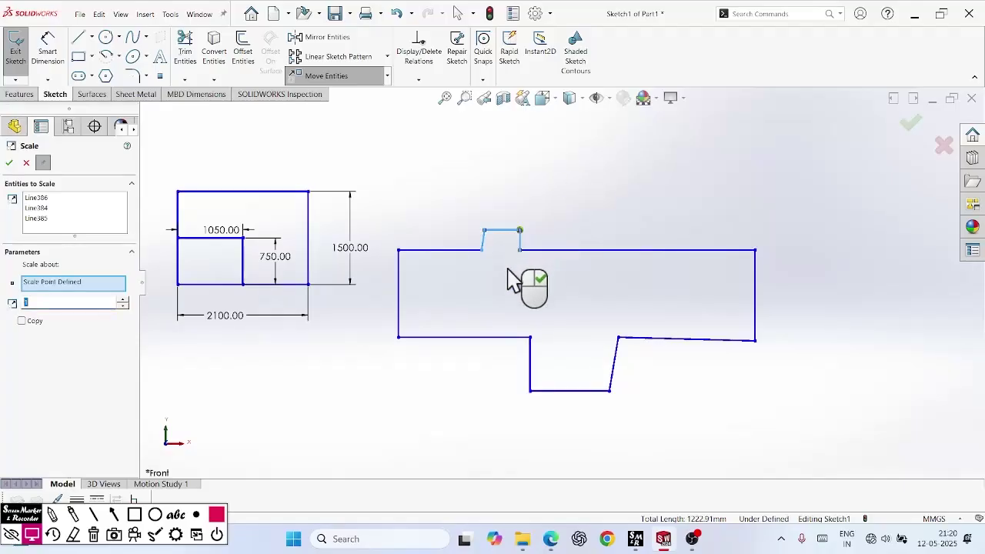
left_click(9, 162)
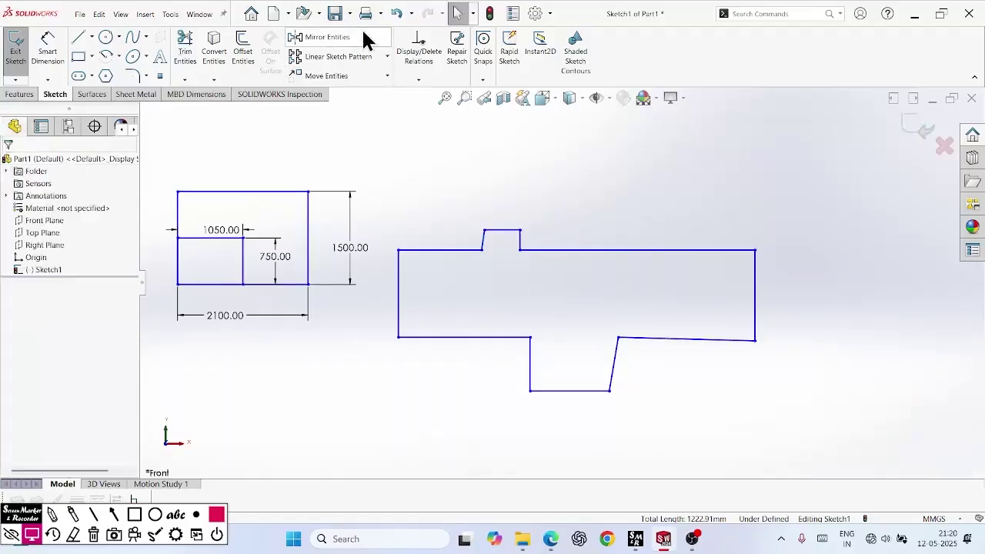
Stretch the raised tab's three lines with the From/To method, from its top line's midpoint to a point up and to the right
left_click(387, 76)
left_click(338, 145)
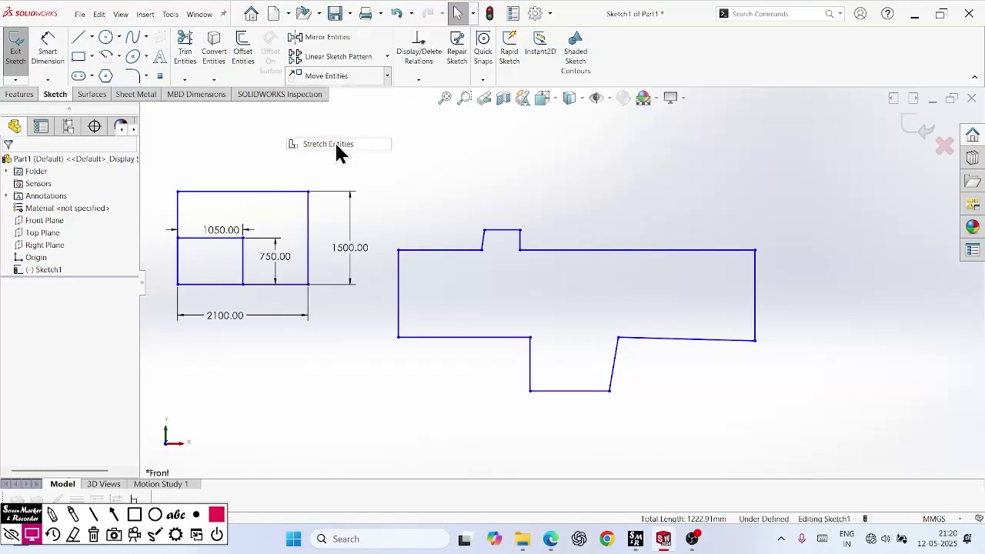
left_click(501, 230)
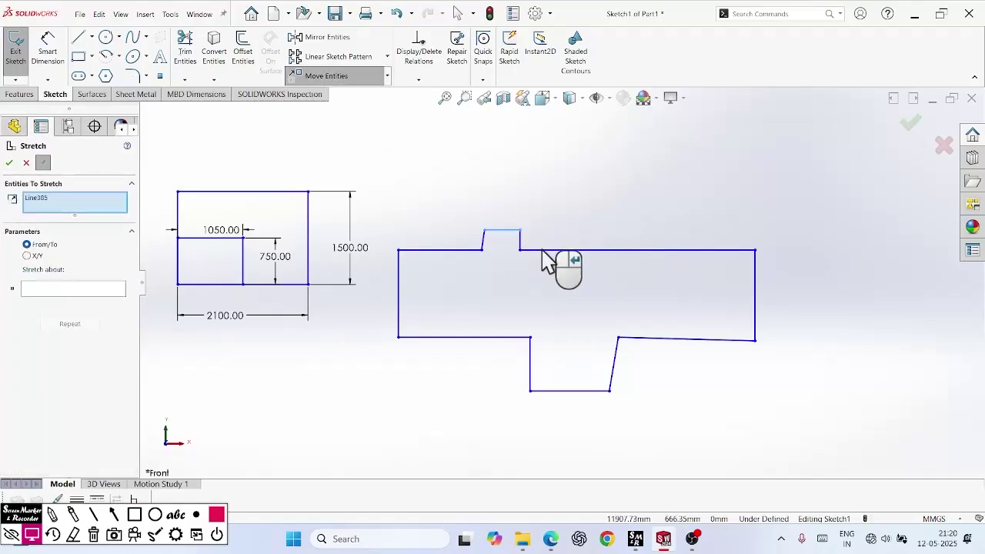
left_click_drag(415, 196, 542, 287)
left_click(66, 309)
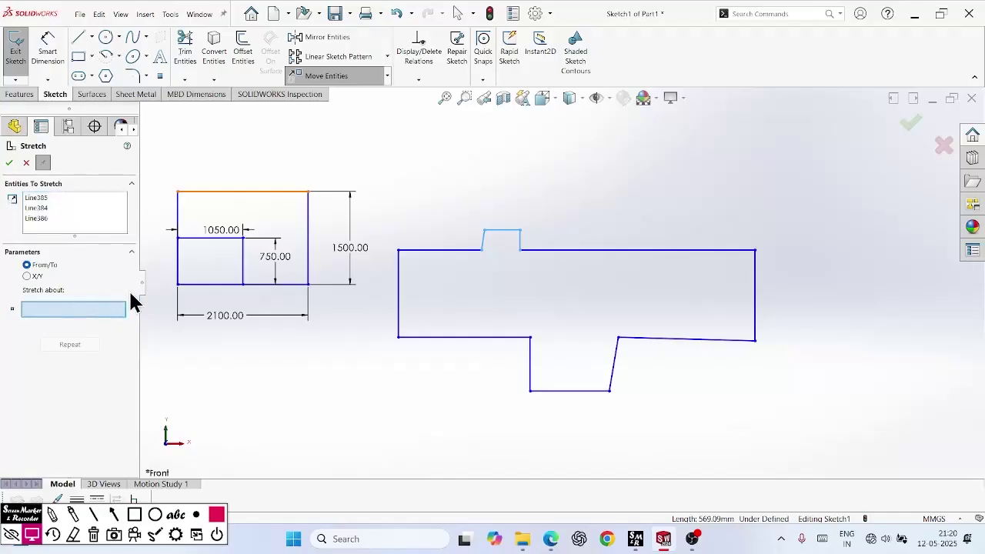
left_click(502, 231)
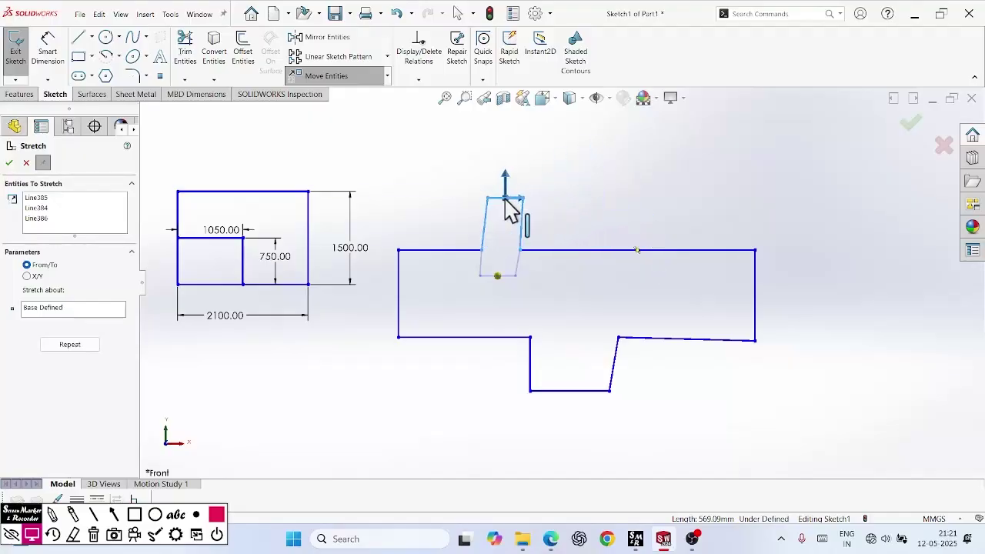
left_click(517, 199)
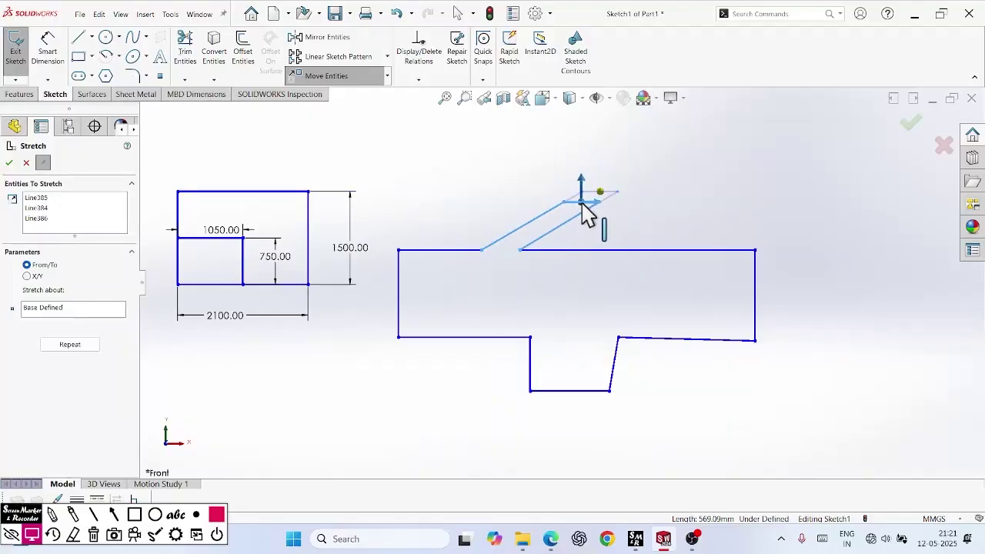
left_click(9, 163)
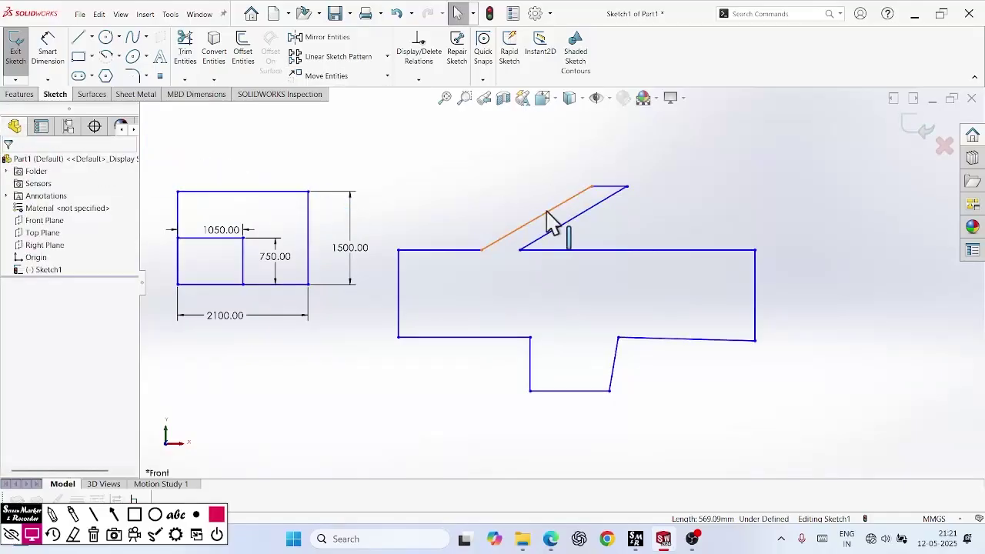
Stretch the profile's right vertical side and its two adjoining long edges with the From/To method, from their lower-right corner to a point farther right
mouse_move(825, 371)
left_mouse_down()
mouse_move(747, 315)
mouse_move(710, 195)
left_mouse_up()
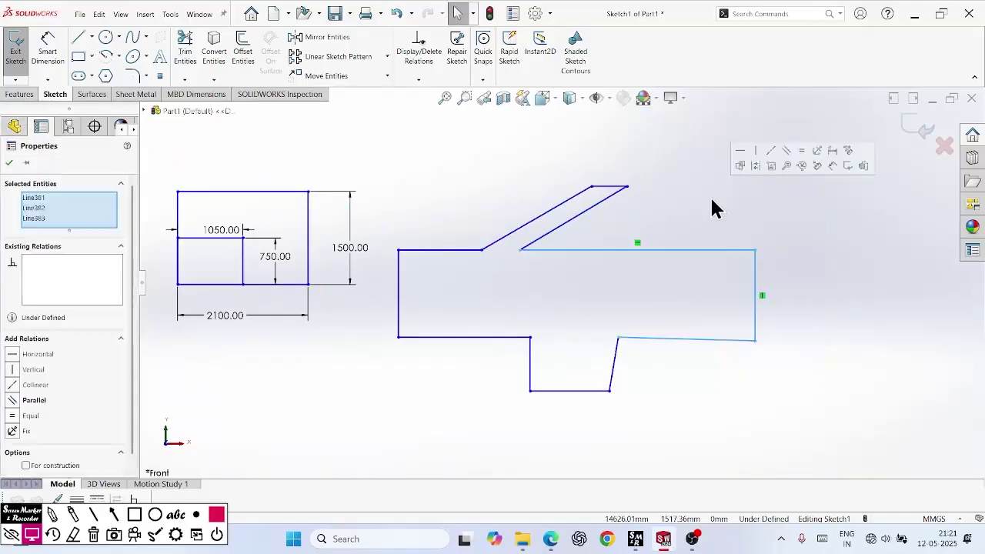
left_click(387, 75)
left_click(342, 143)
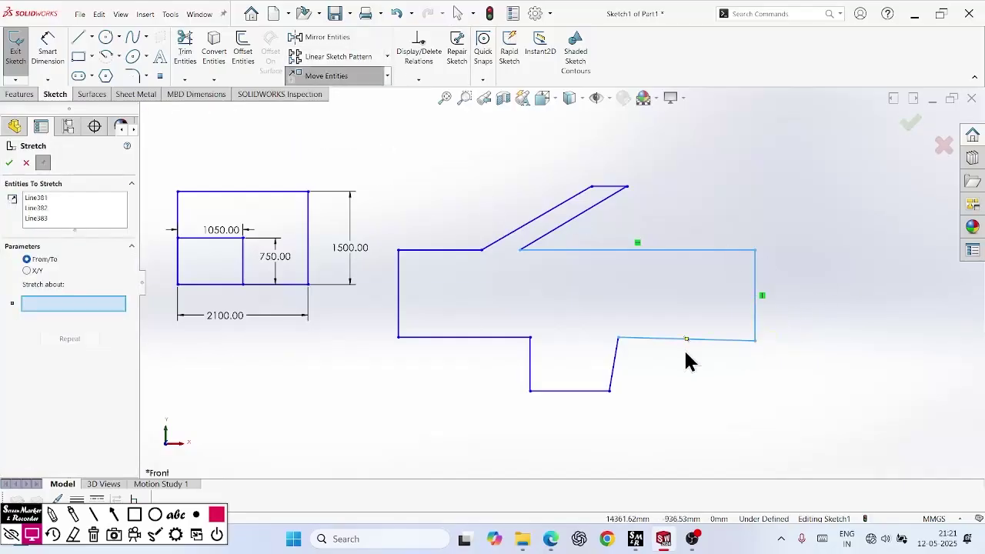
left_click(754, 339)
scroll(847, 340, "down", 5)
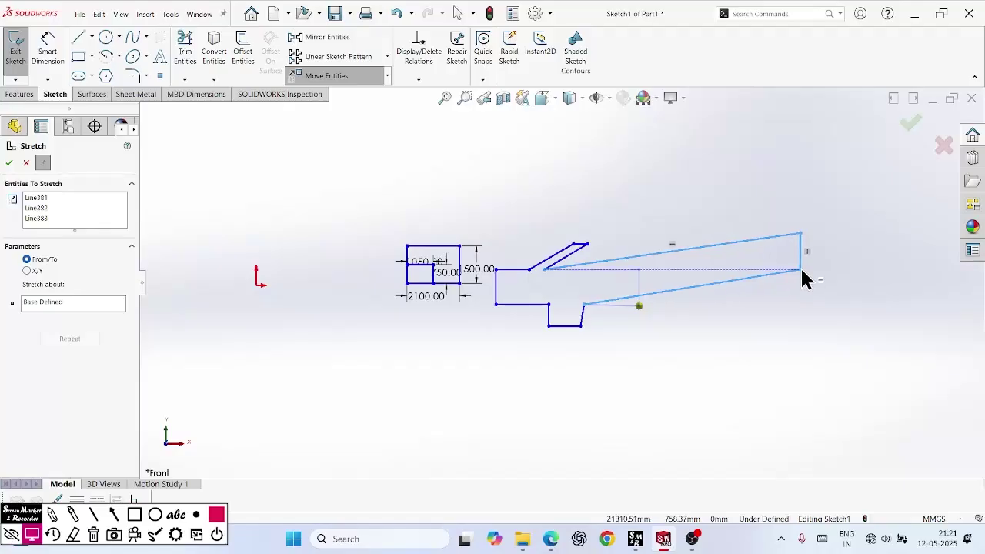
right_click(774, 302)
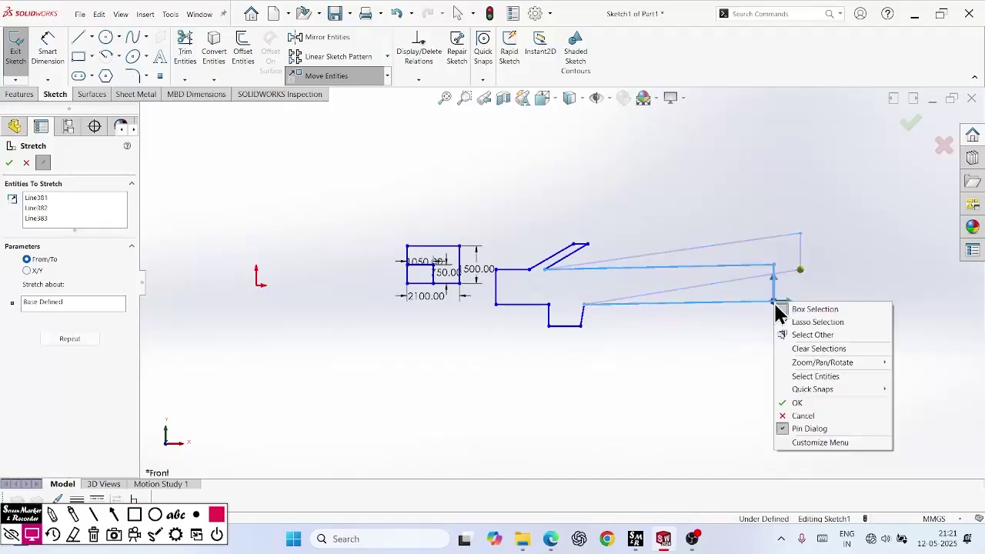
left_click(814, 415)
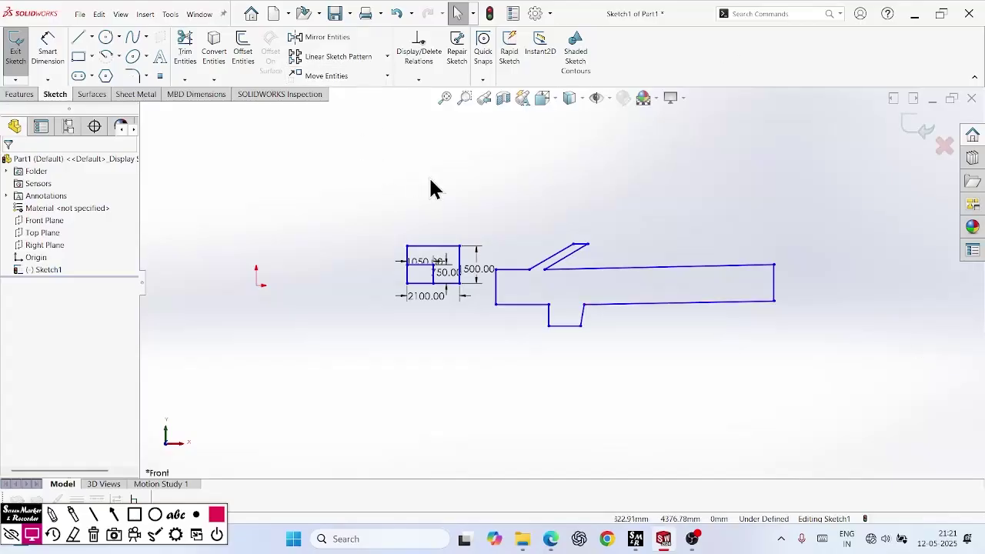
Close the Screen Marker & Recorder annotation toolbar
left_click(216, 535)
left_click(474, 311)
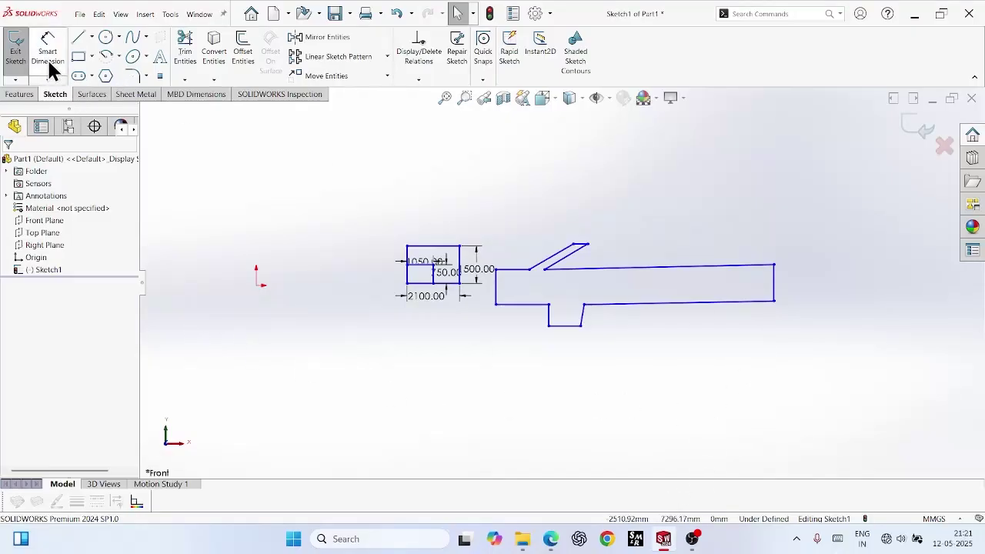
Start the Smart Dimension tool for the sketch
left_click(48, 79)
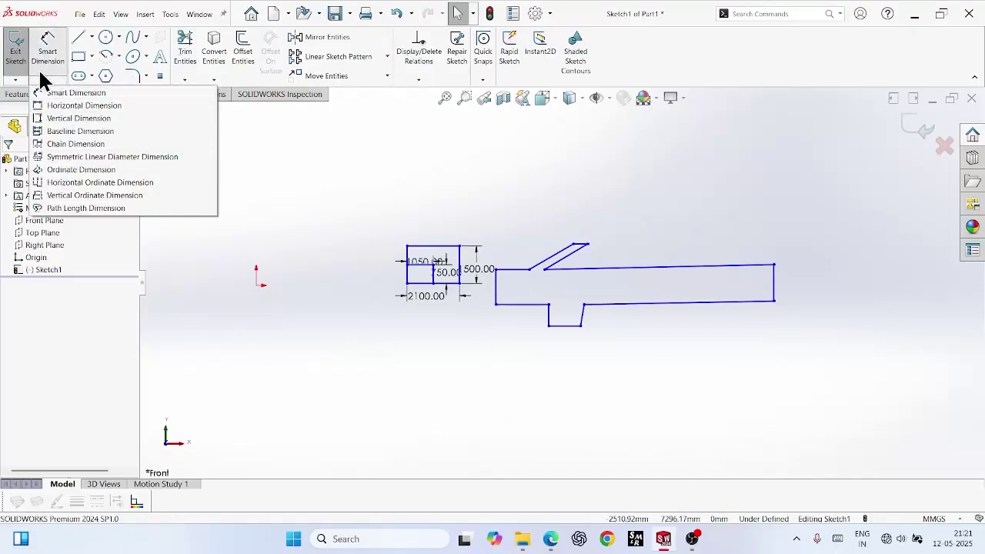
left_click(43, 74)
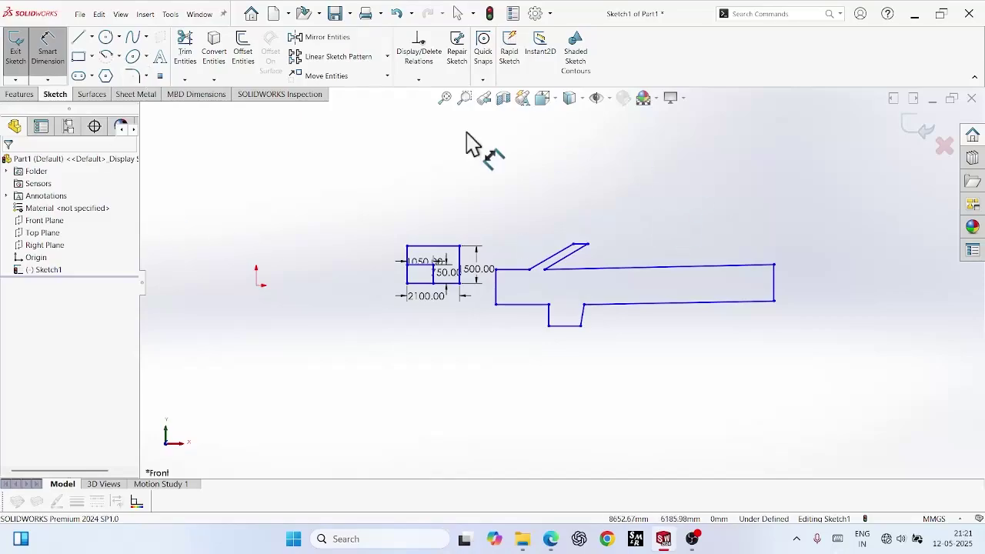